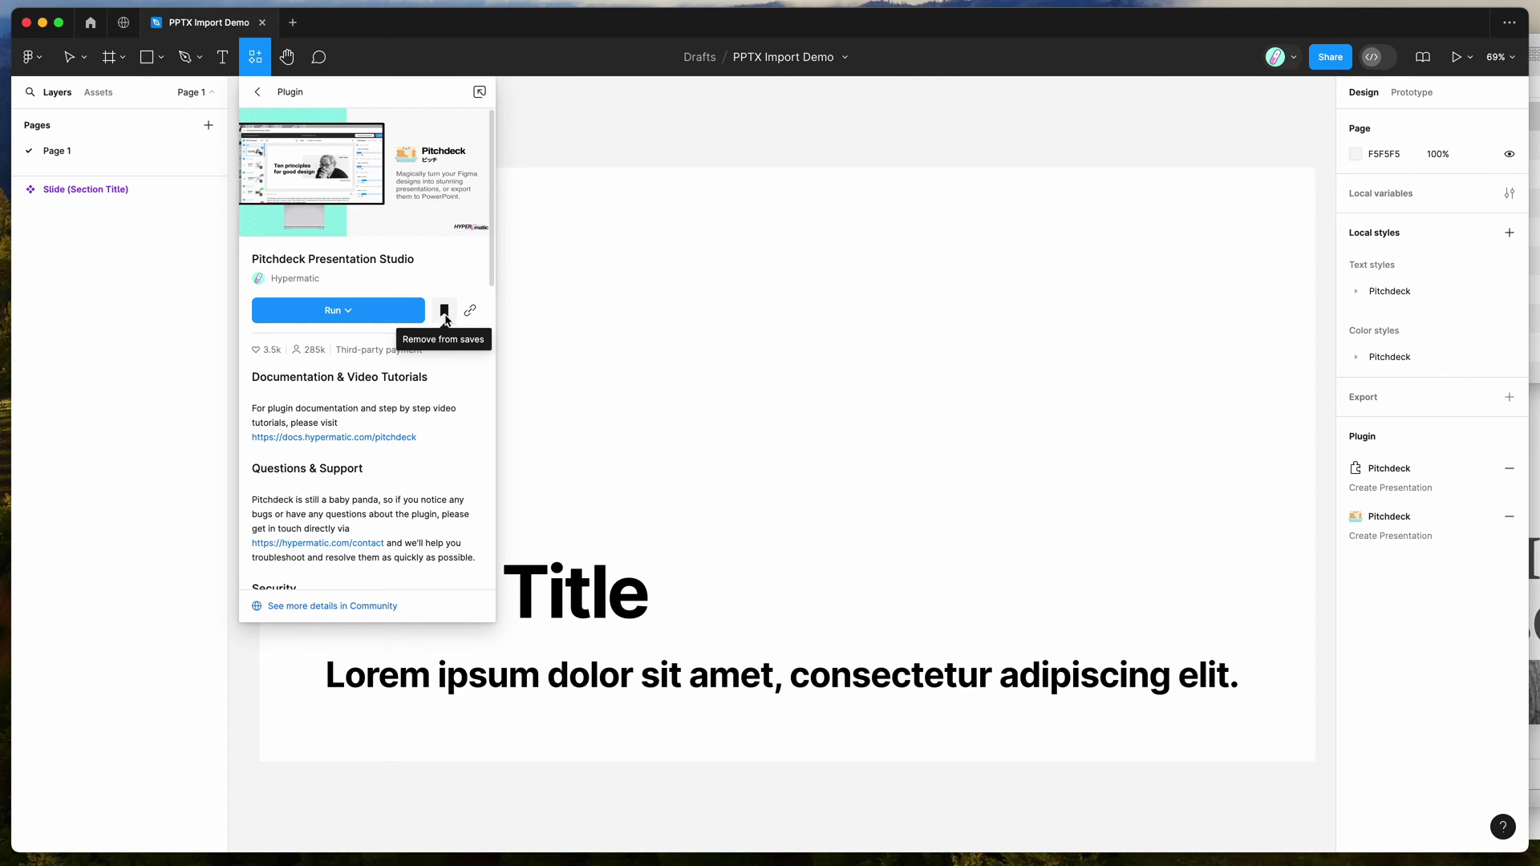
Step: Close the plugin details panel and run Pitchdeck Presentation Studio from the canvas's Saved plugins menu
{"action": "left_click", "coordinate": [595, 141]}
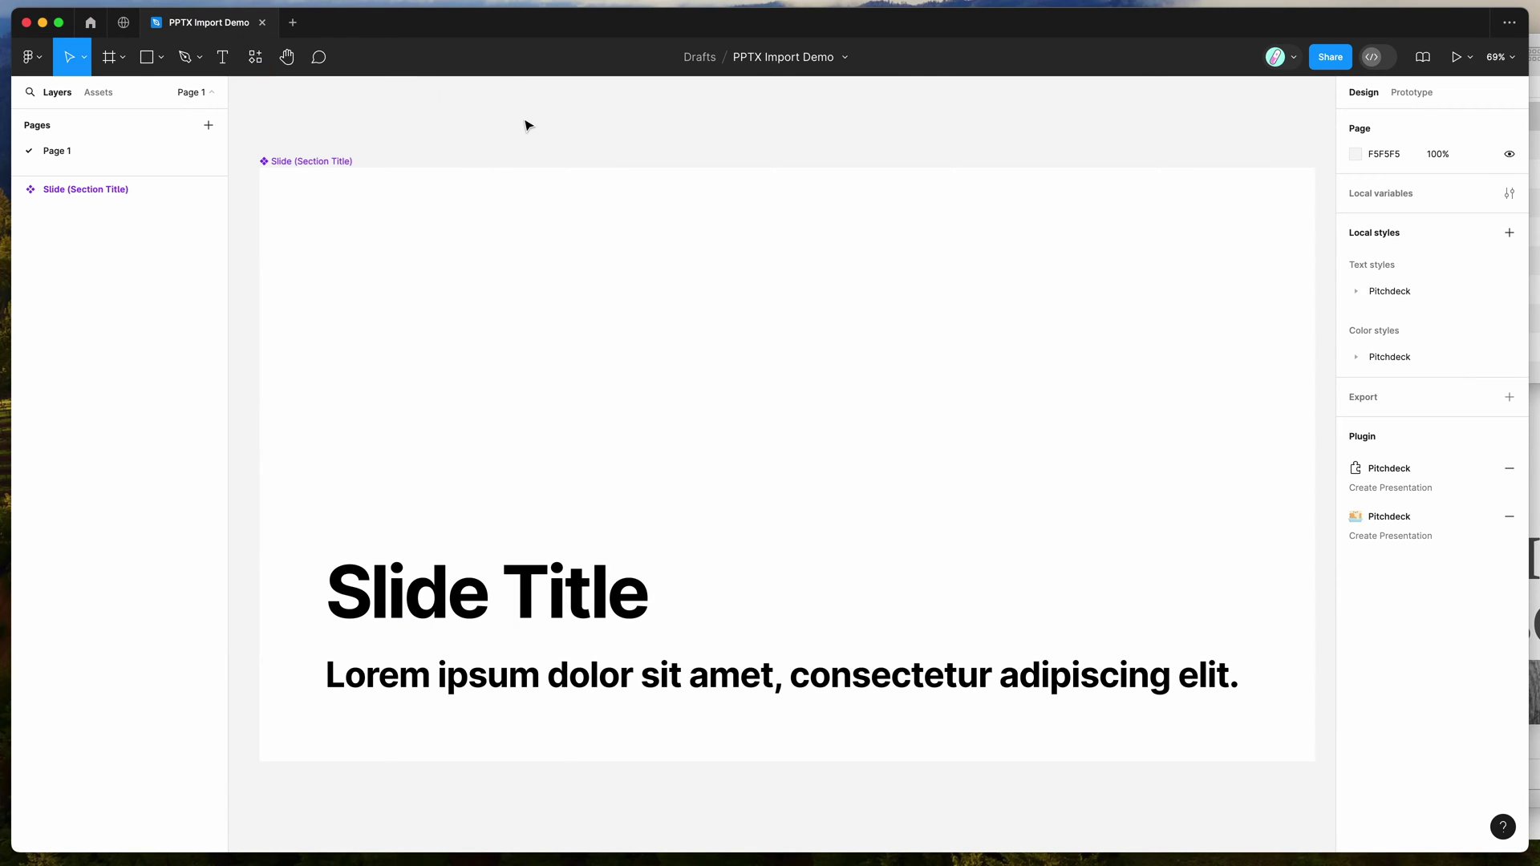
{"action": "right_click", "coordinate": [523, 122]}
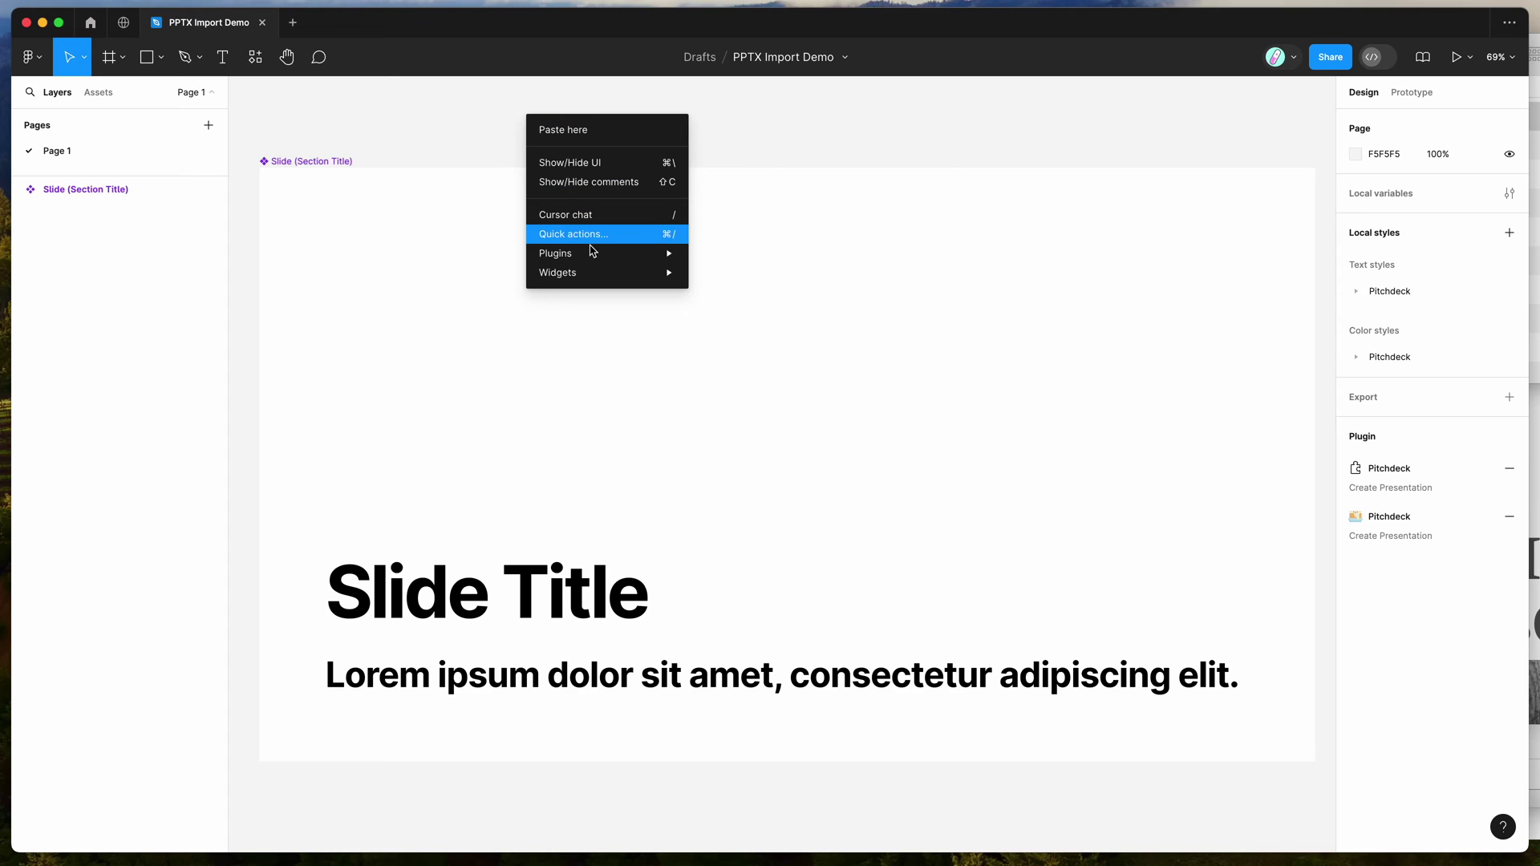
{"action": "mouse_move", "coordinate": [594, 253]}
{"action": "mouse_move", "coordinate": [778, 405]}
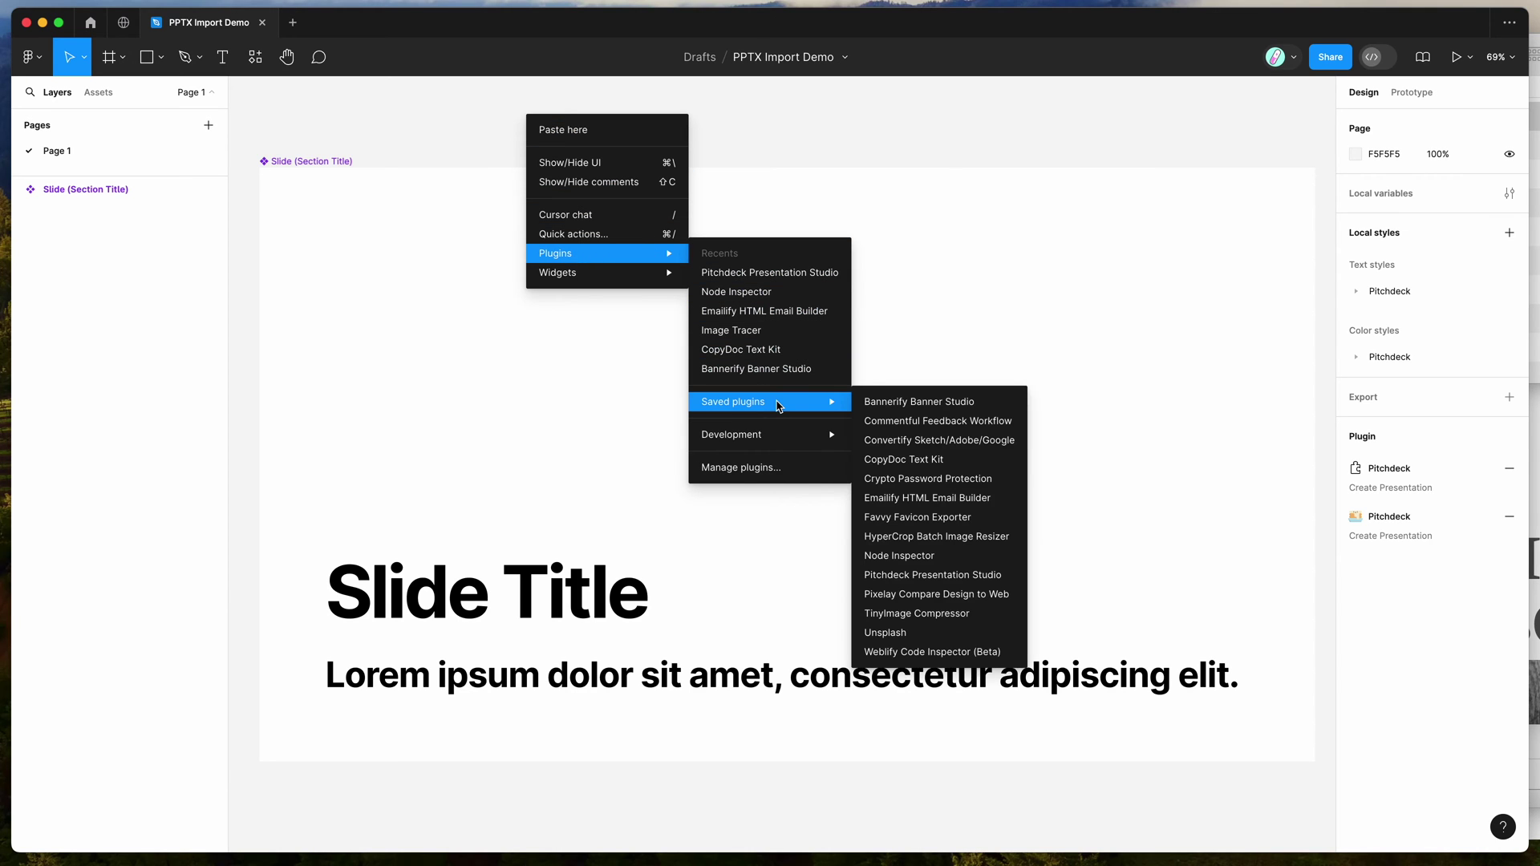
{"action": "left_click", "coordinate": [904, 577]}
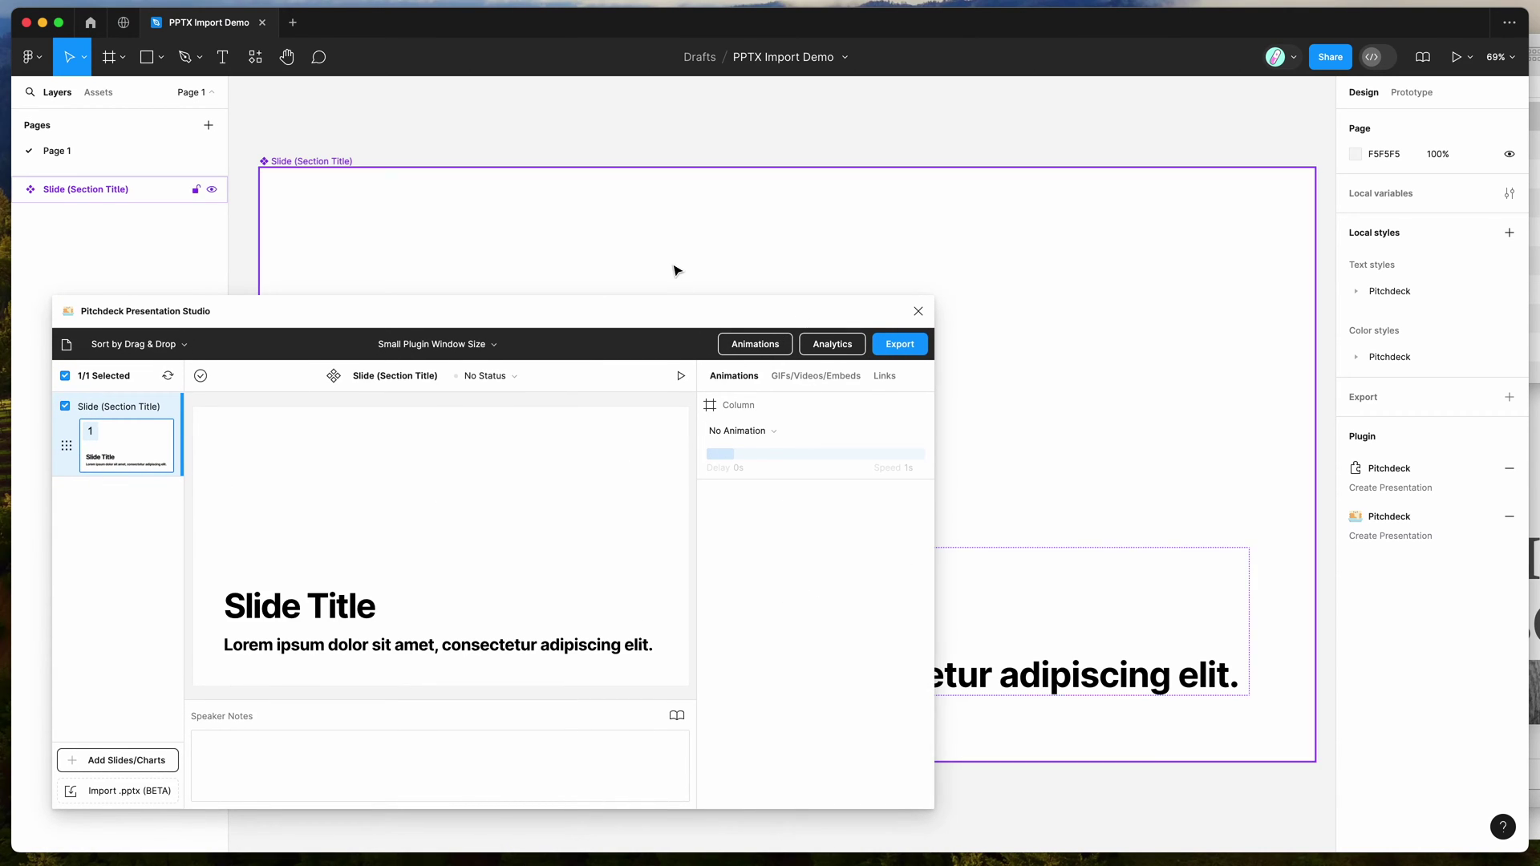
{"action": "scroll", "coordinate": [511, 200], "scroll_direction": "down", "scroll_amount": 5}
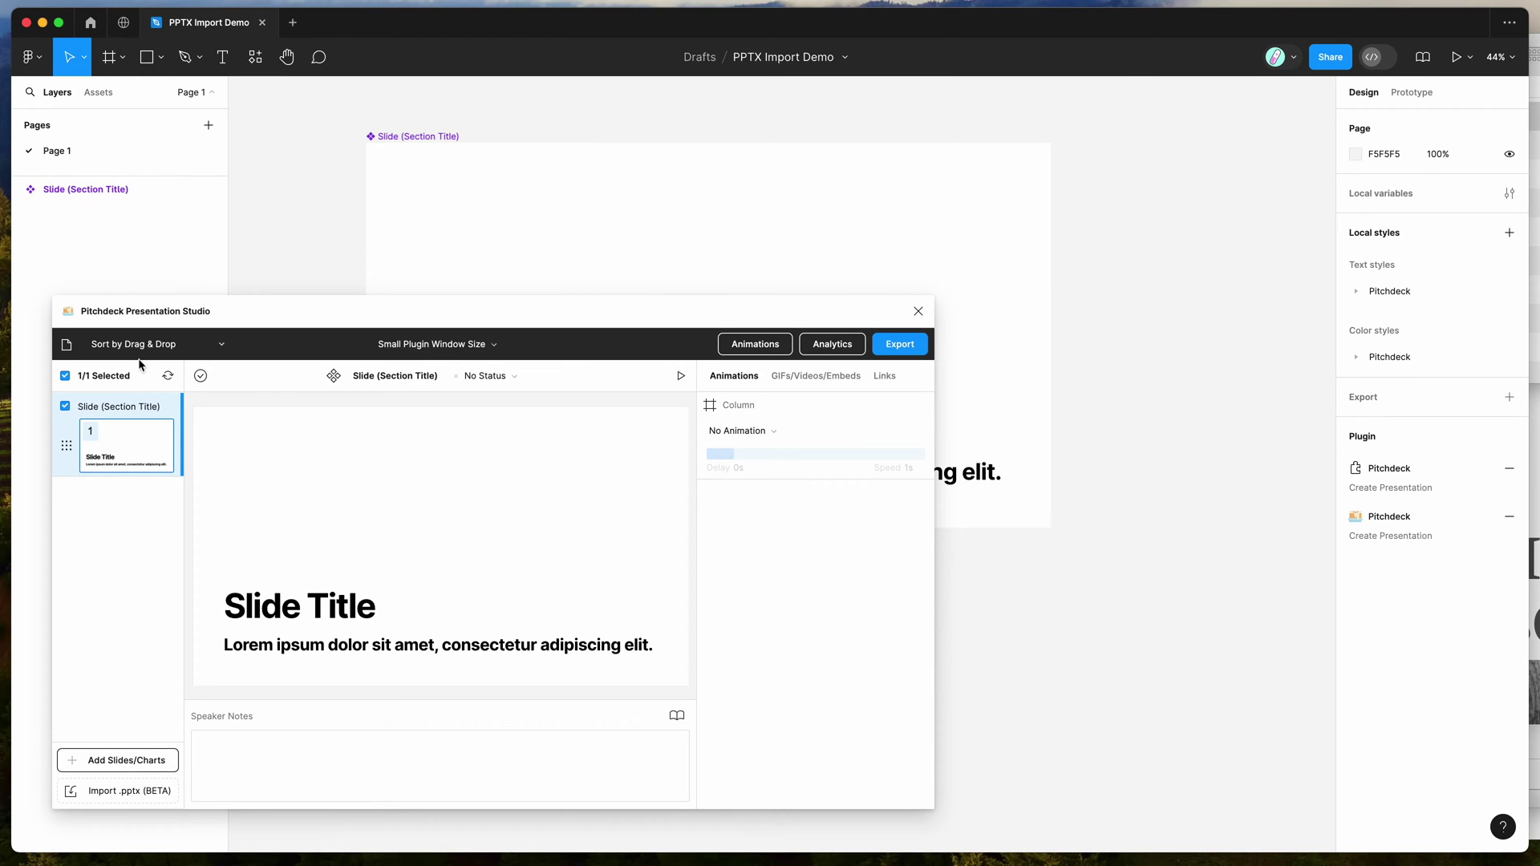
{"action": "left_click", "coordinate": [898, 347]}
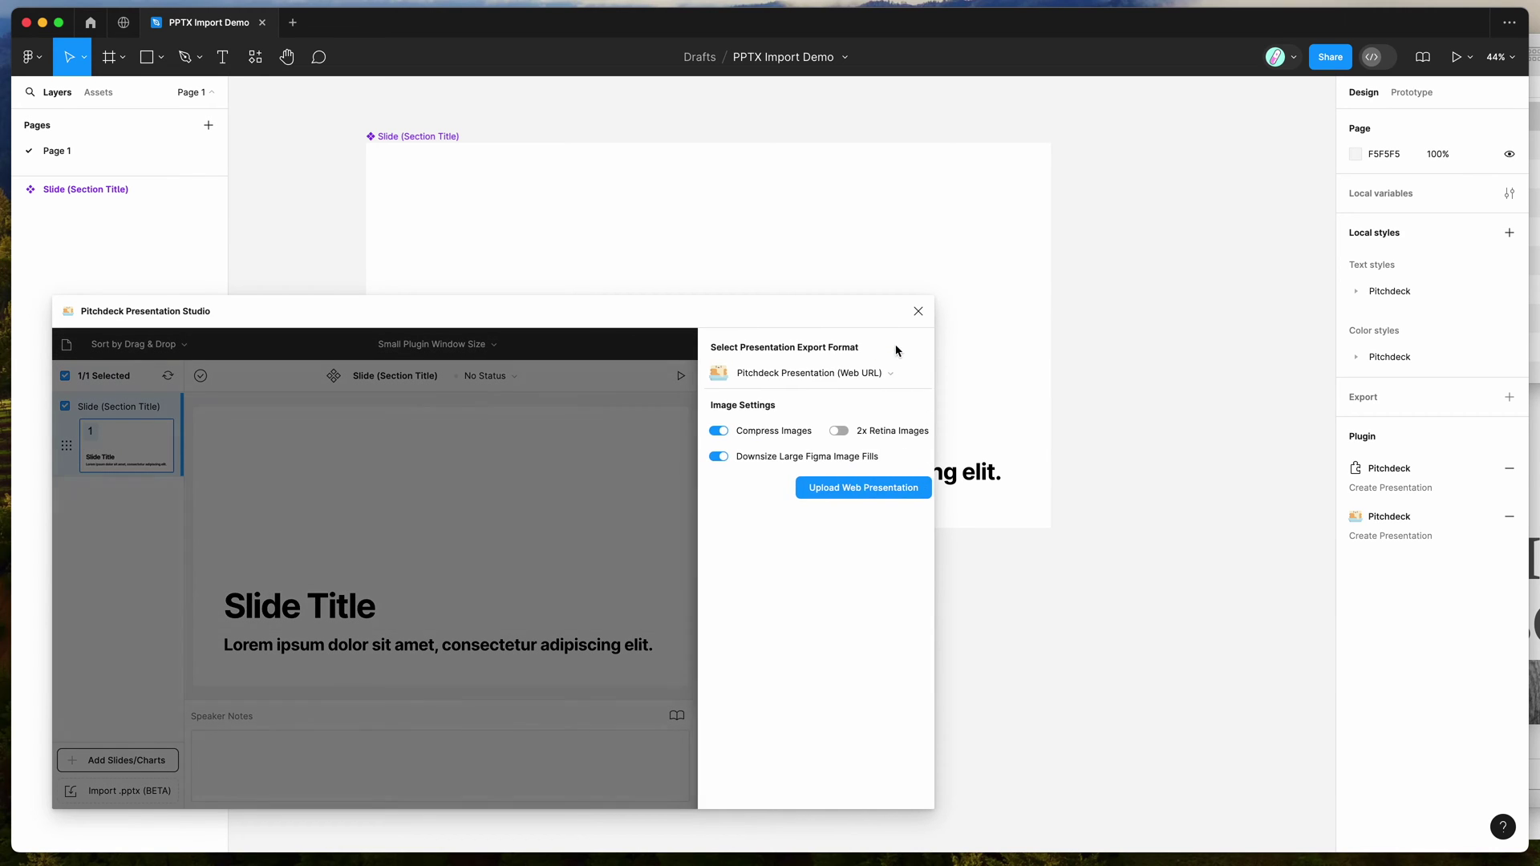
{"action": "left_click", "coordinate": [776, 373]}
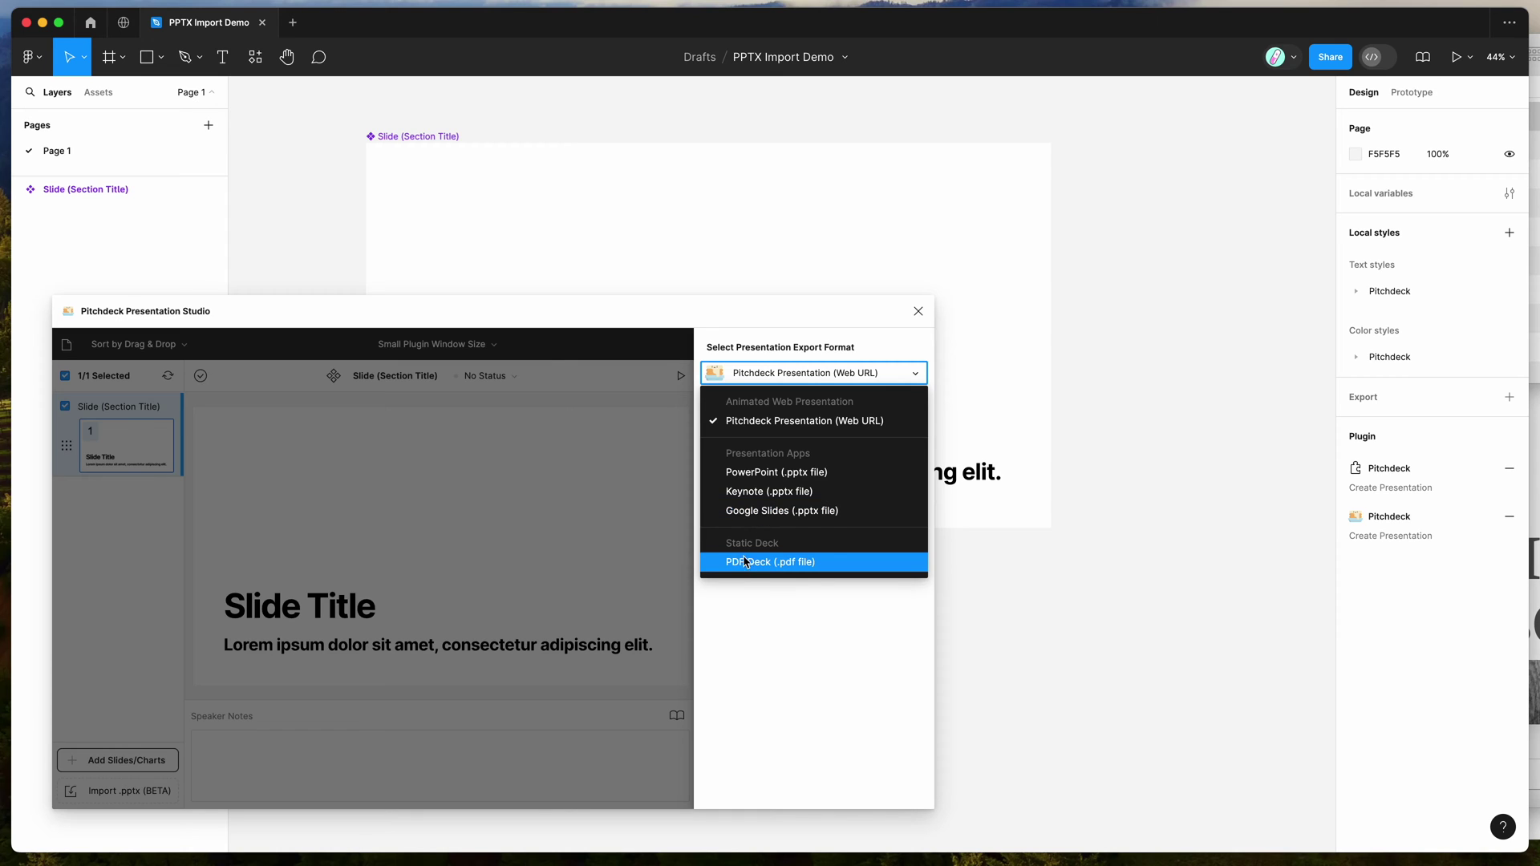
{"action": "left_click", "coordinate": [835, 691]}
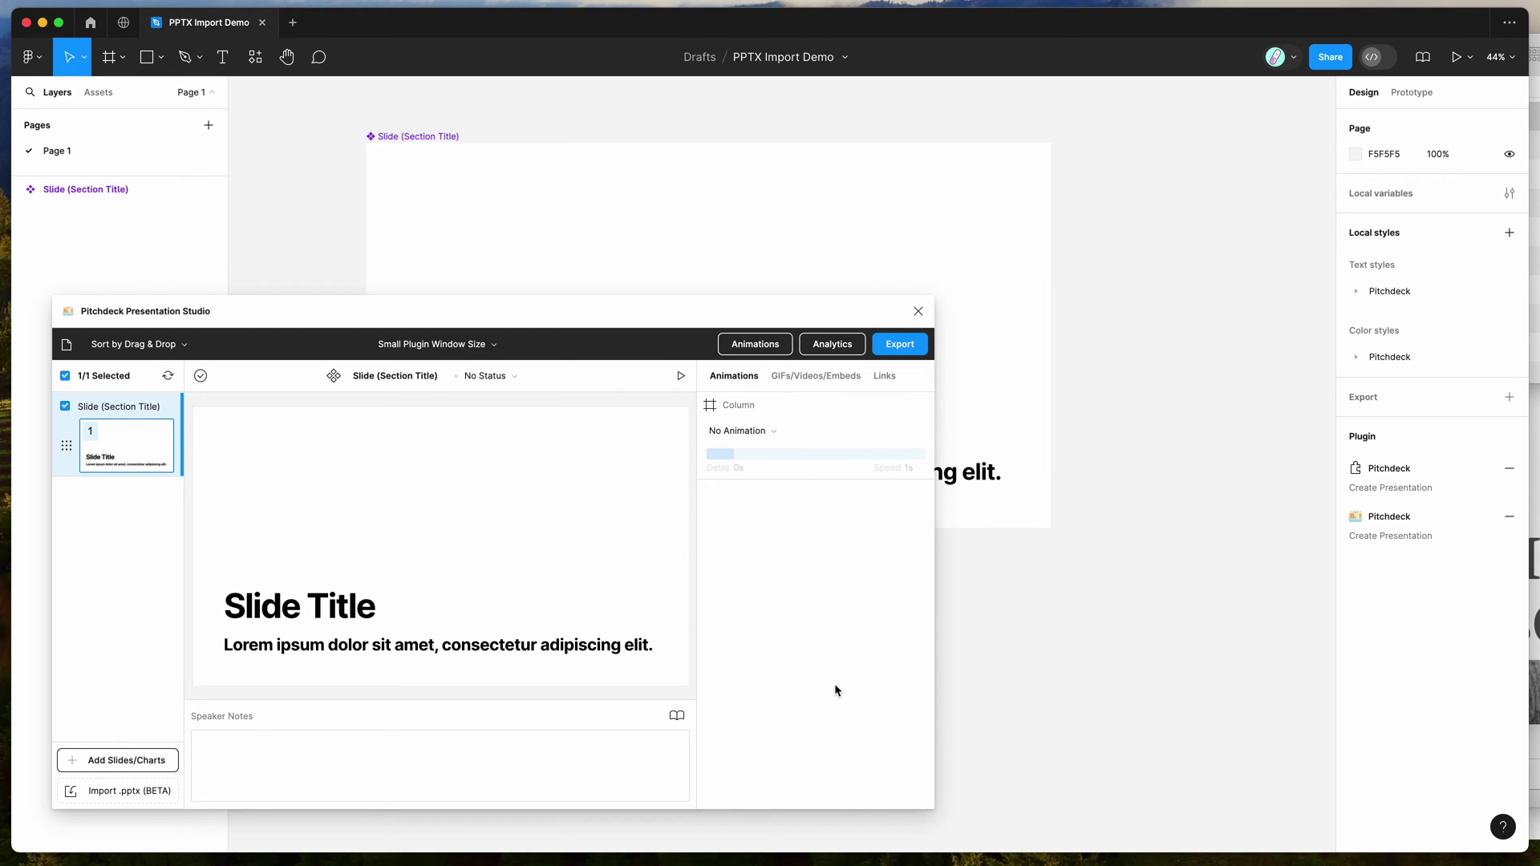
Step: Bring the PowerPoint deck forward and position its window beside Figma
{"action": "key", "text": "super+Tab"}
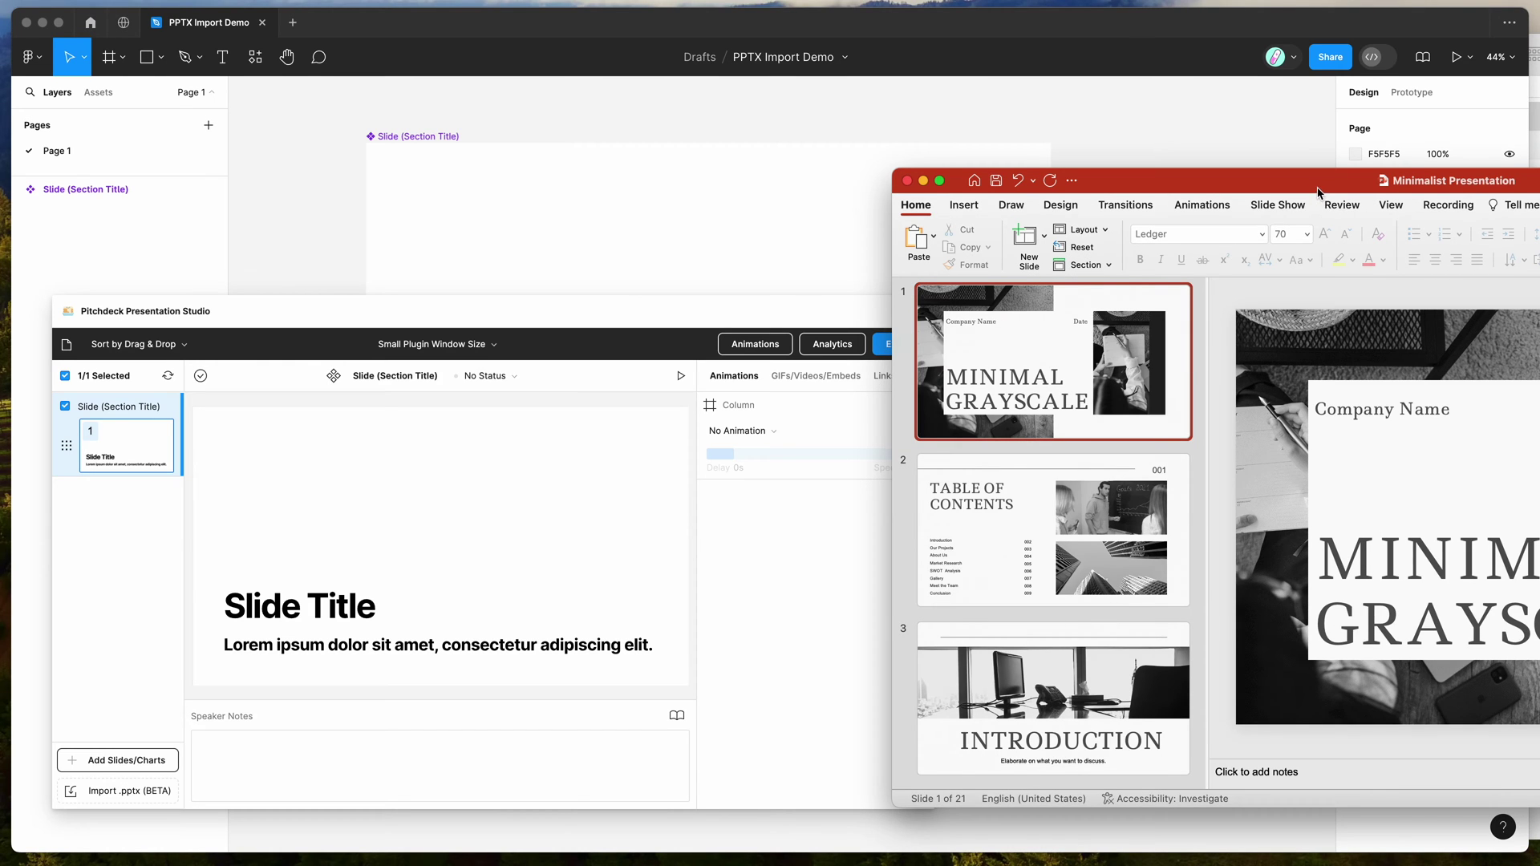
{"action": "left_click_drag", "start_coordinate": [1312, 190], "coordinate": [863, 140]}
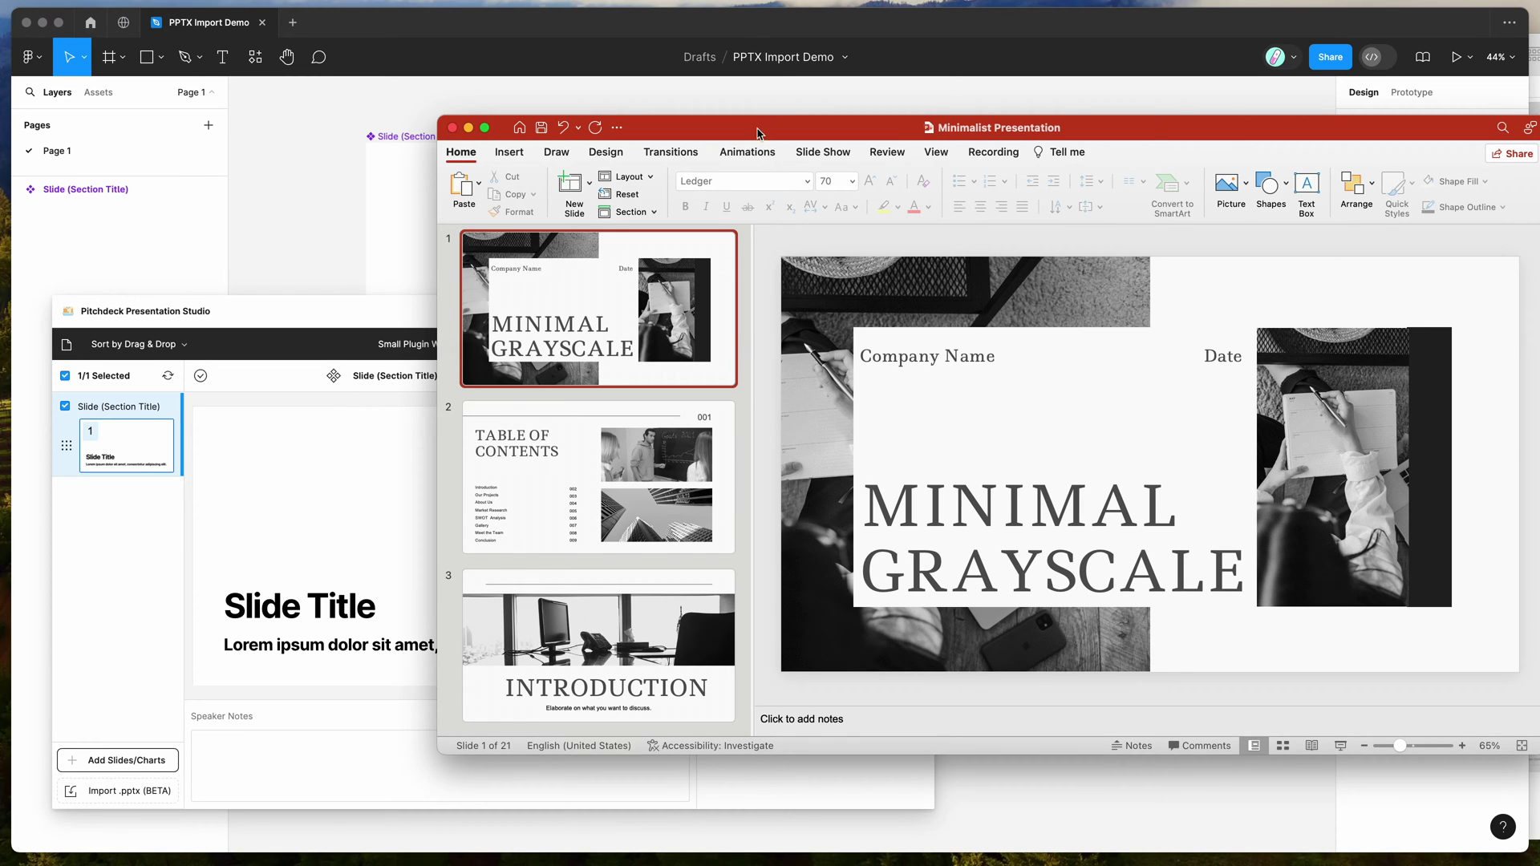
{"action": "left_click_drag", "start_coordinate": [758, 133], "coordinate": [788, 148]}
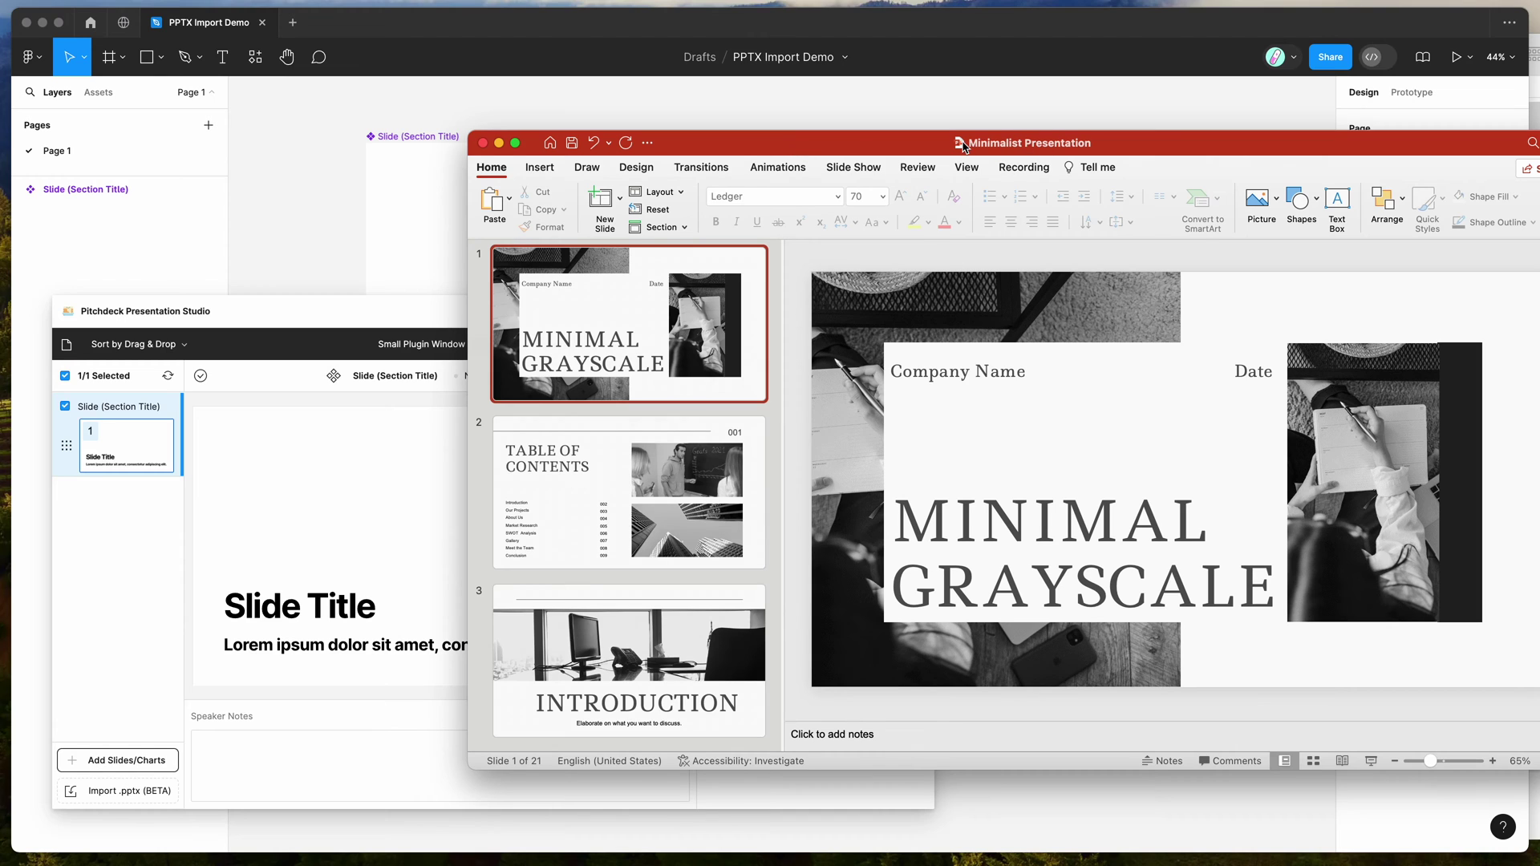
Step: Browse the TABLE OF CONTENTS and INTRODUCTION slides, returning to MINIMAL GRAYSCALE
{"action": "left_click", "coordinate": [680, 320]}
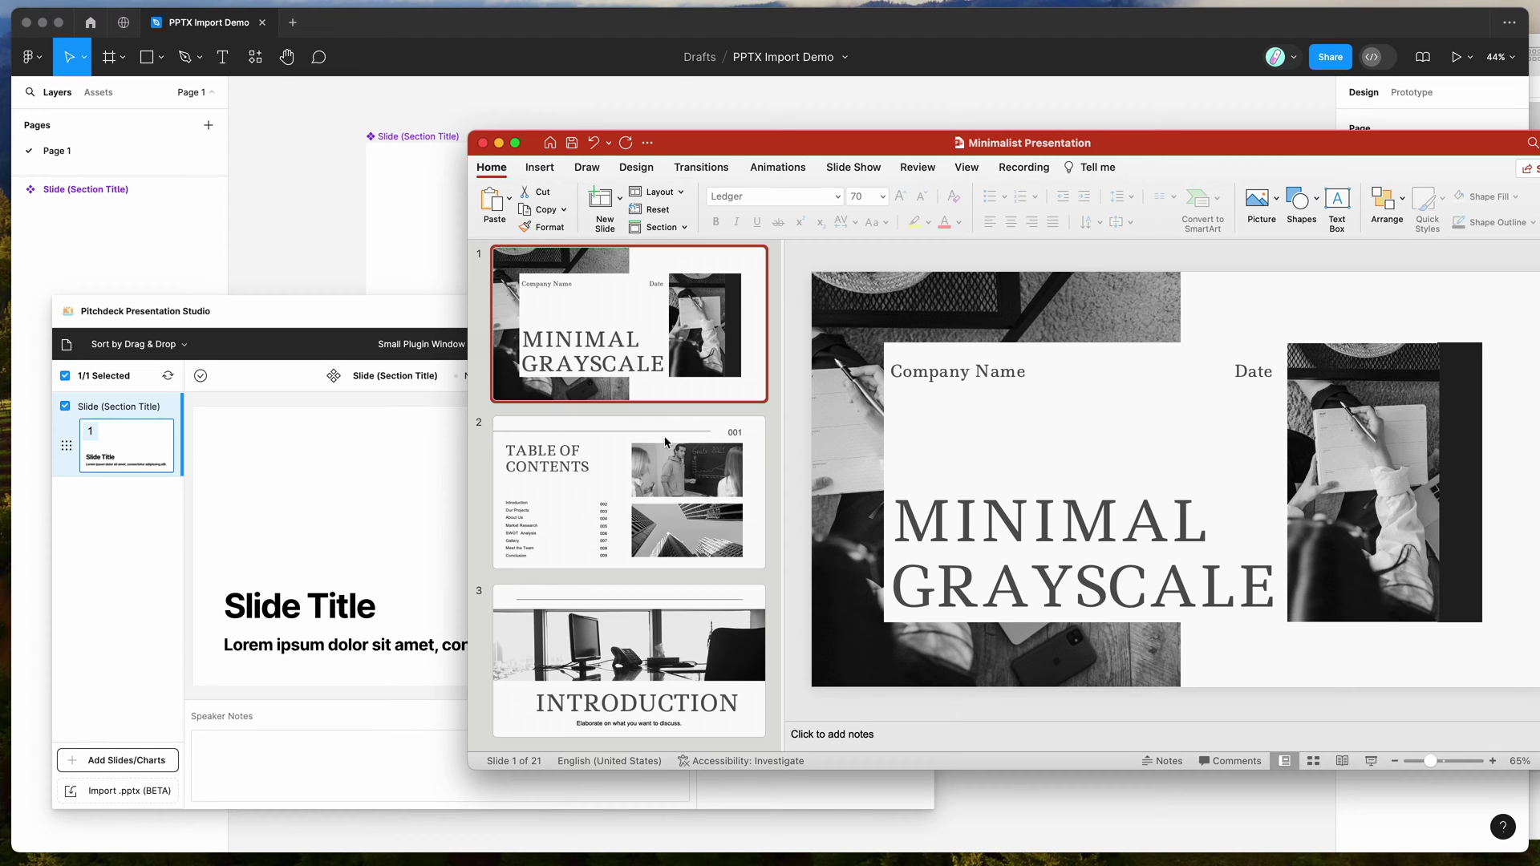
{"action": "left_click", "coordinate": [655, 548]}
{"action": "scroll", "coordinate": [658, 561], "scroll_direction": "down", "scroll_amount": 2}
{"action": "left_click", "coordinate": [660, 579]}
{"action": "scroll", "coordinate": [661, 580], "scroll_direction": "up", "scroll_amount": 2}
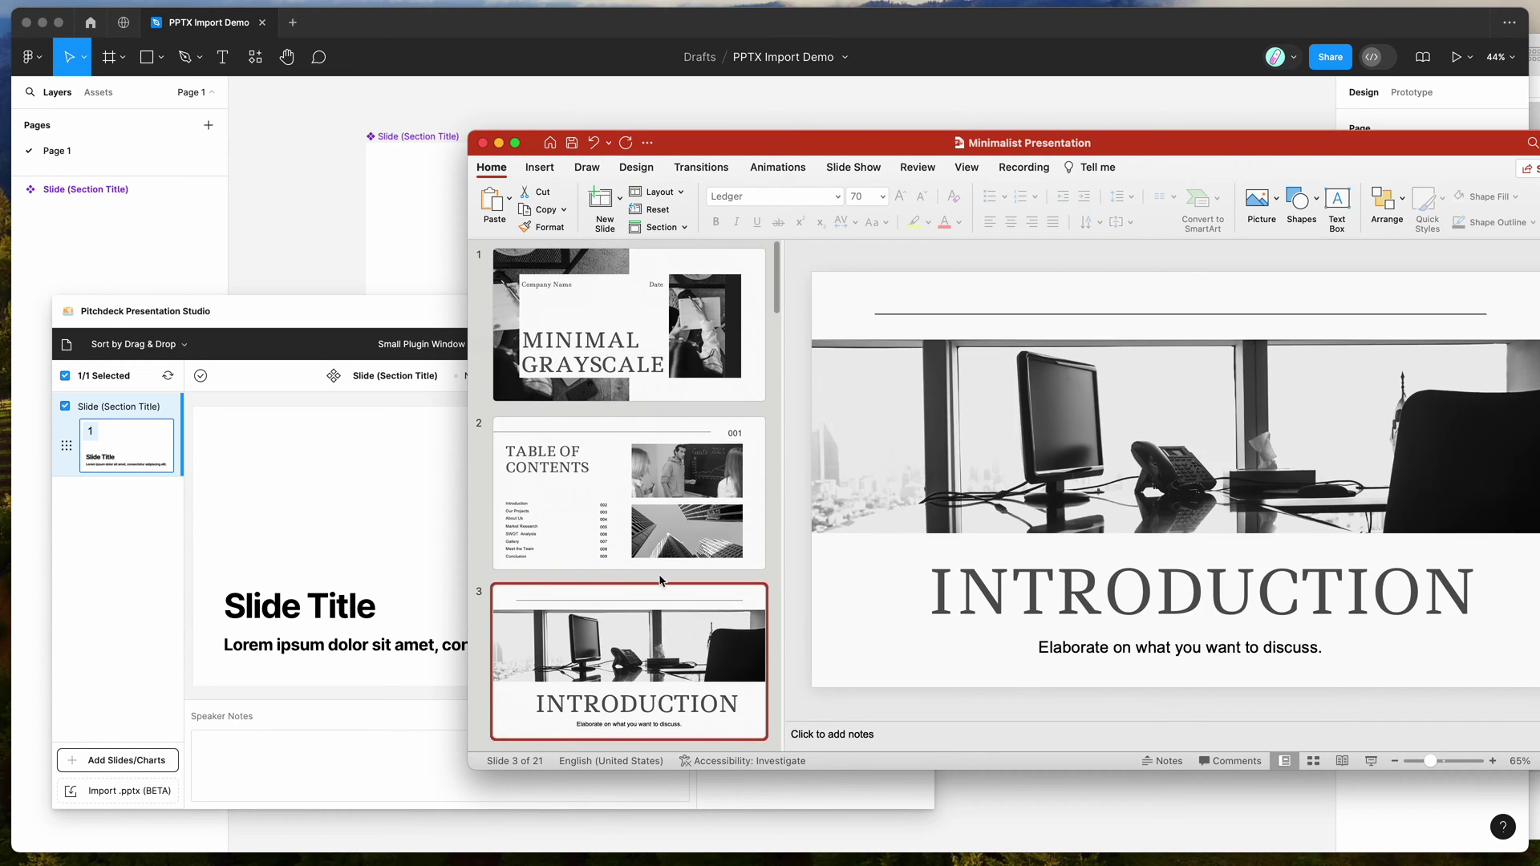
{"action": "left_click", "coordinate": [637, 327]}
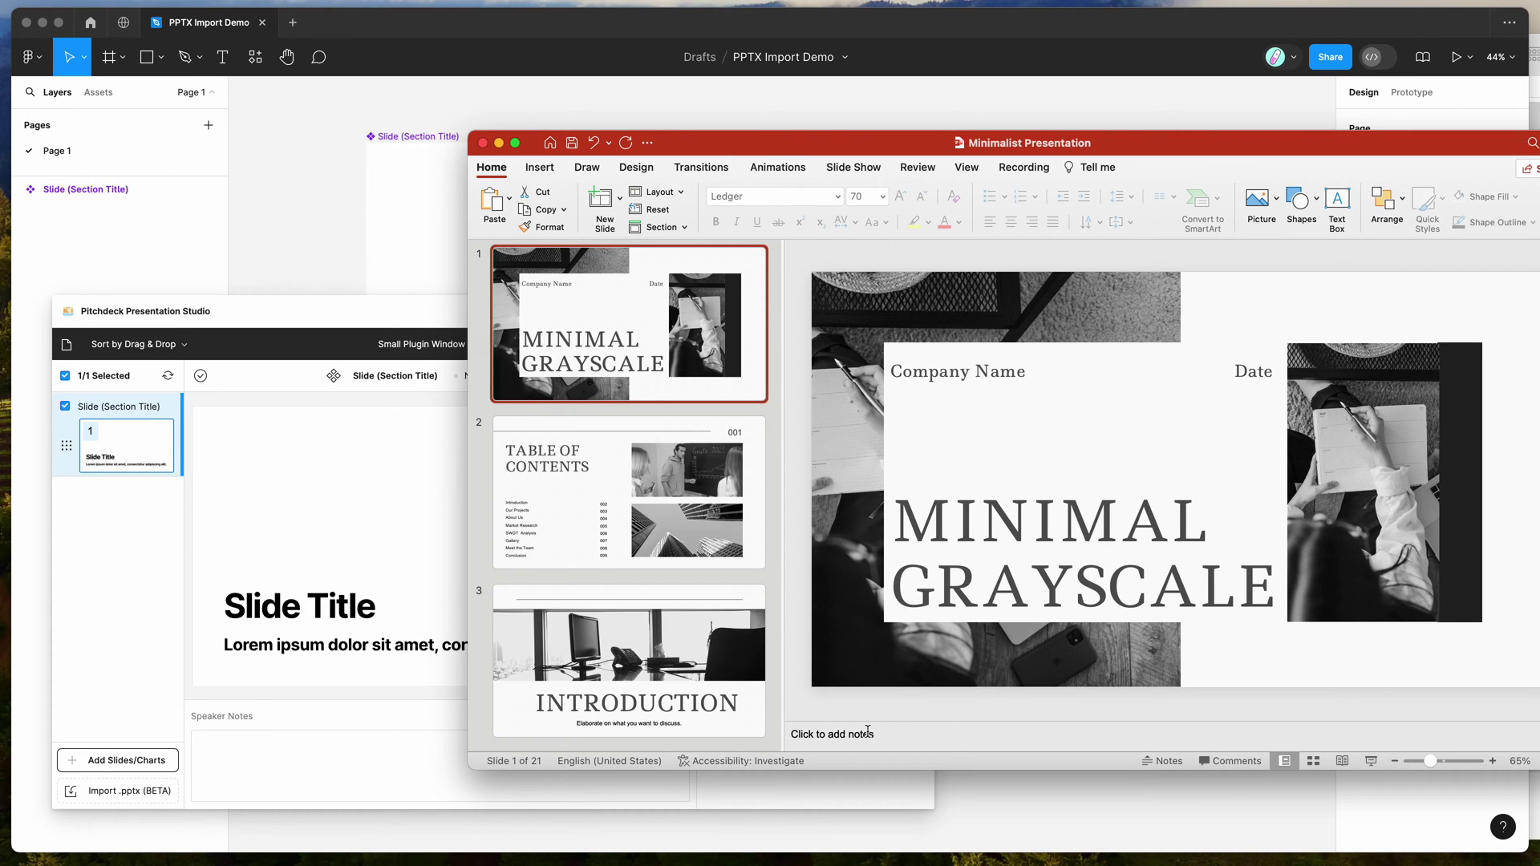
Step: Write 'Add slide notes to first slide' on slide 1 and 'More slide notes on the 3rd slide' on slide 3
{"action": "left_click", "coordinate": [838, 733]}
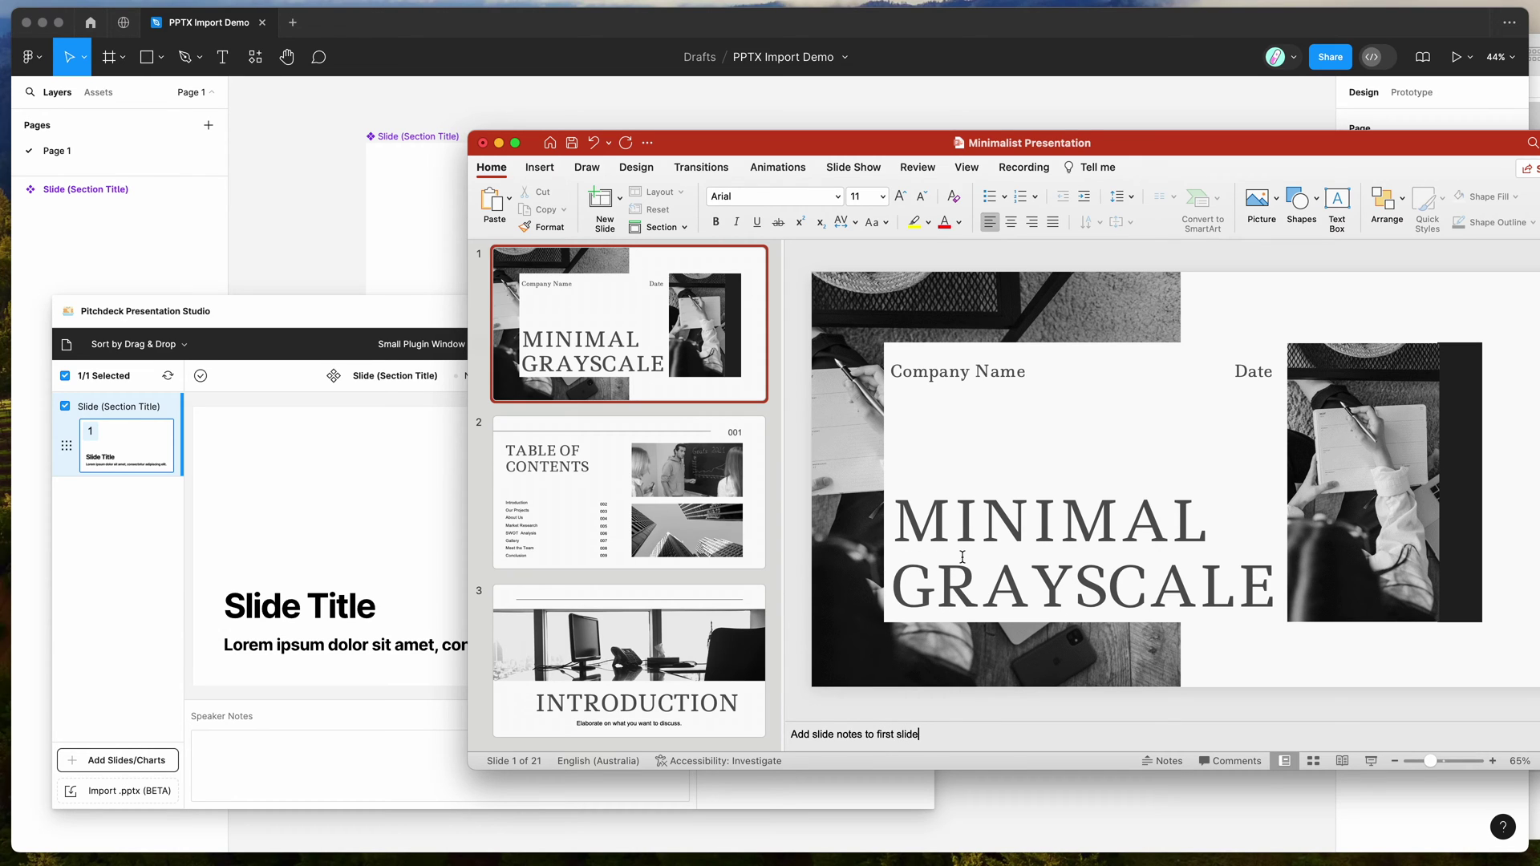
{"action": "left_click", "coordinate": [683, 648]}
{"action": "scroll", "coordinate": [683, 648], "scroll_direction": "down", "scroll_amount": 1}
{"action": "left_click", "coordinate": [854, 735]}
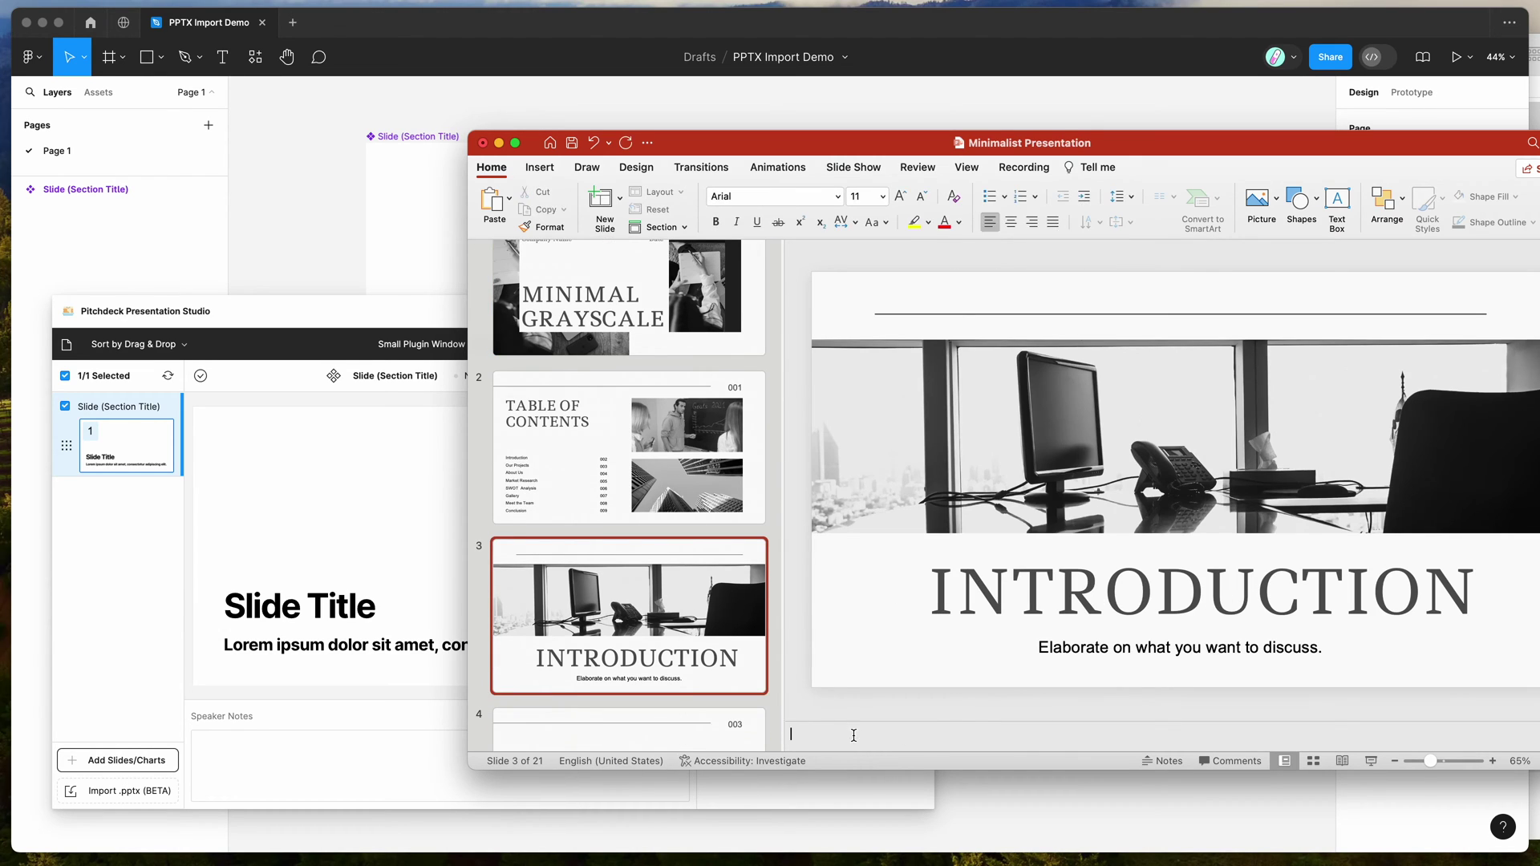
{"action": "type", "text": "ore slidew"}
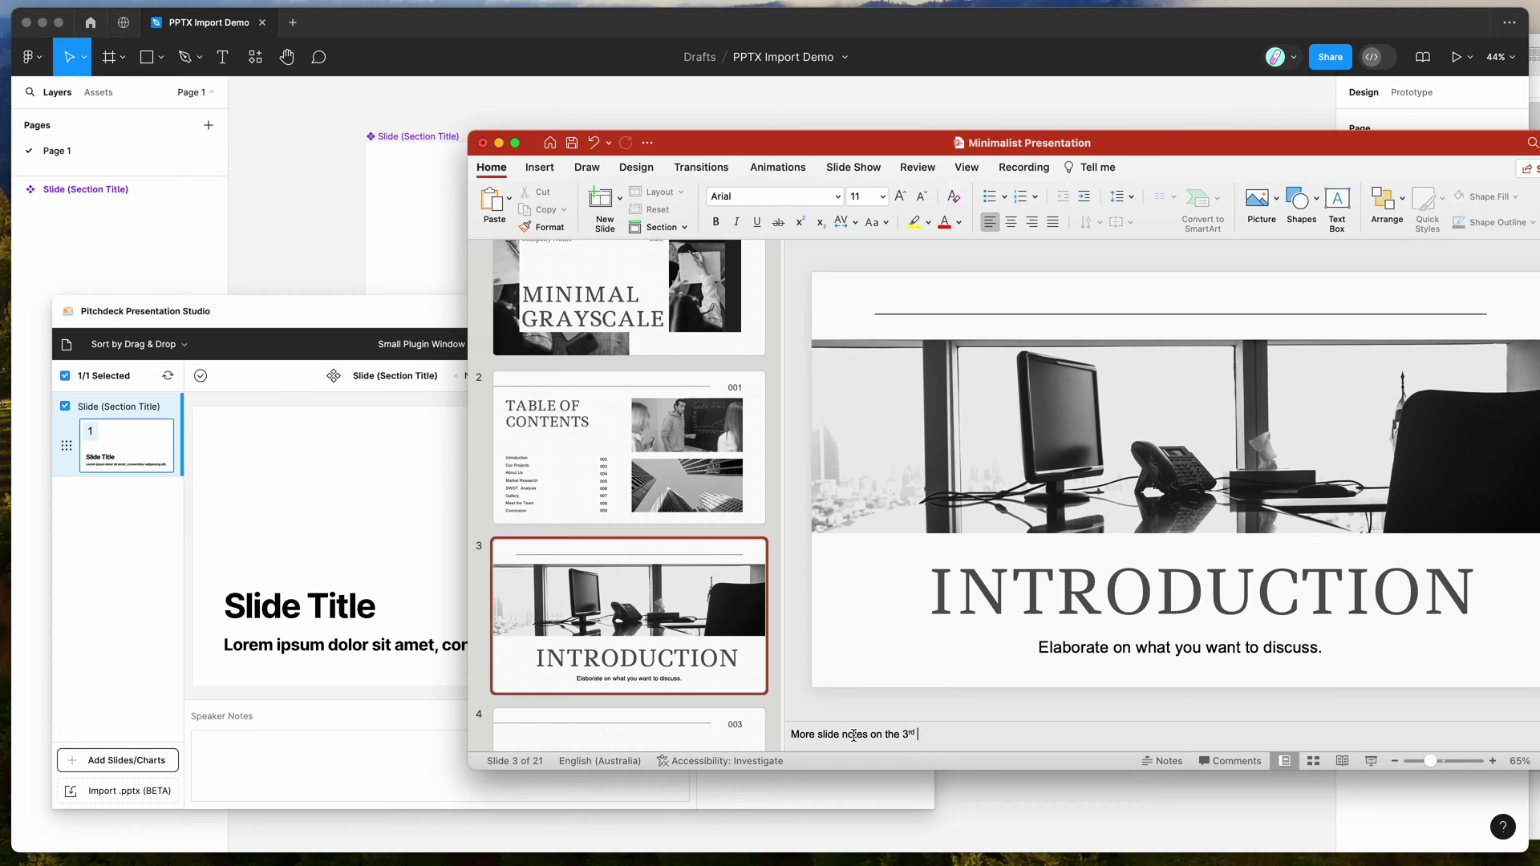
{"action": "type", "text": "slide"}
{"action": "left_click", "coordinate": [805, 520]}
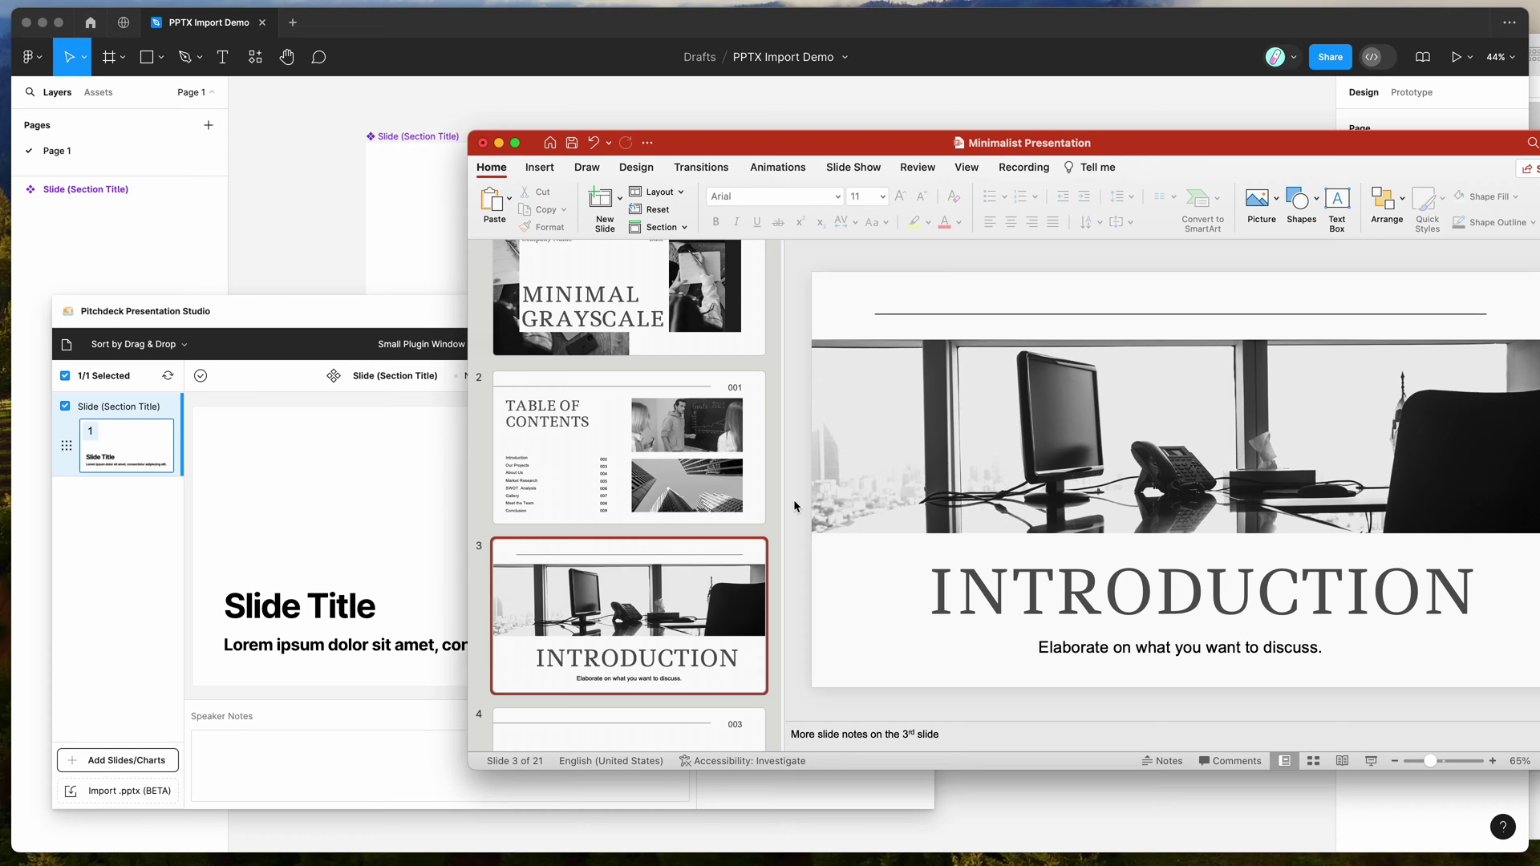
{"action": "left_click_drag", "start_coordinate": [831, 152], "coordinate": [1008, 175]}
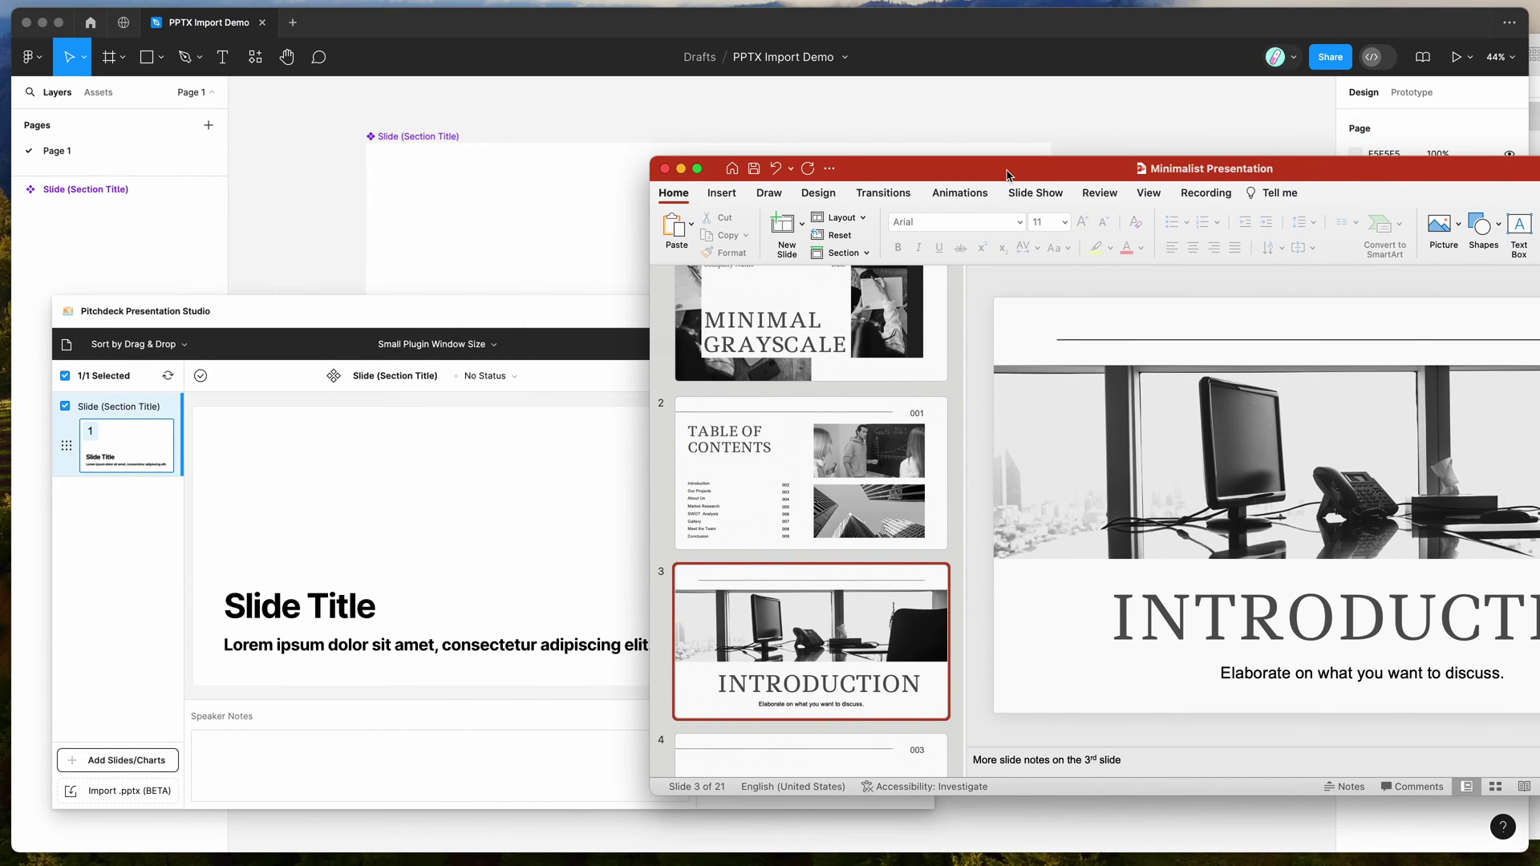
Step: Drag Minimalist Presentation.pptx from the Desktop onto the plugin's Import .pptx (BETA) button
{"action": "left_click", "coordinate": [536, 403]}
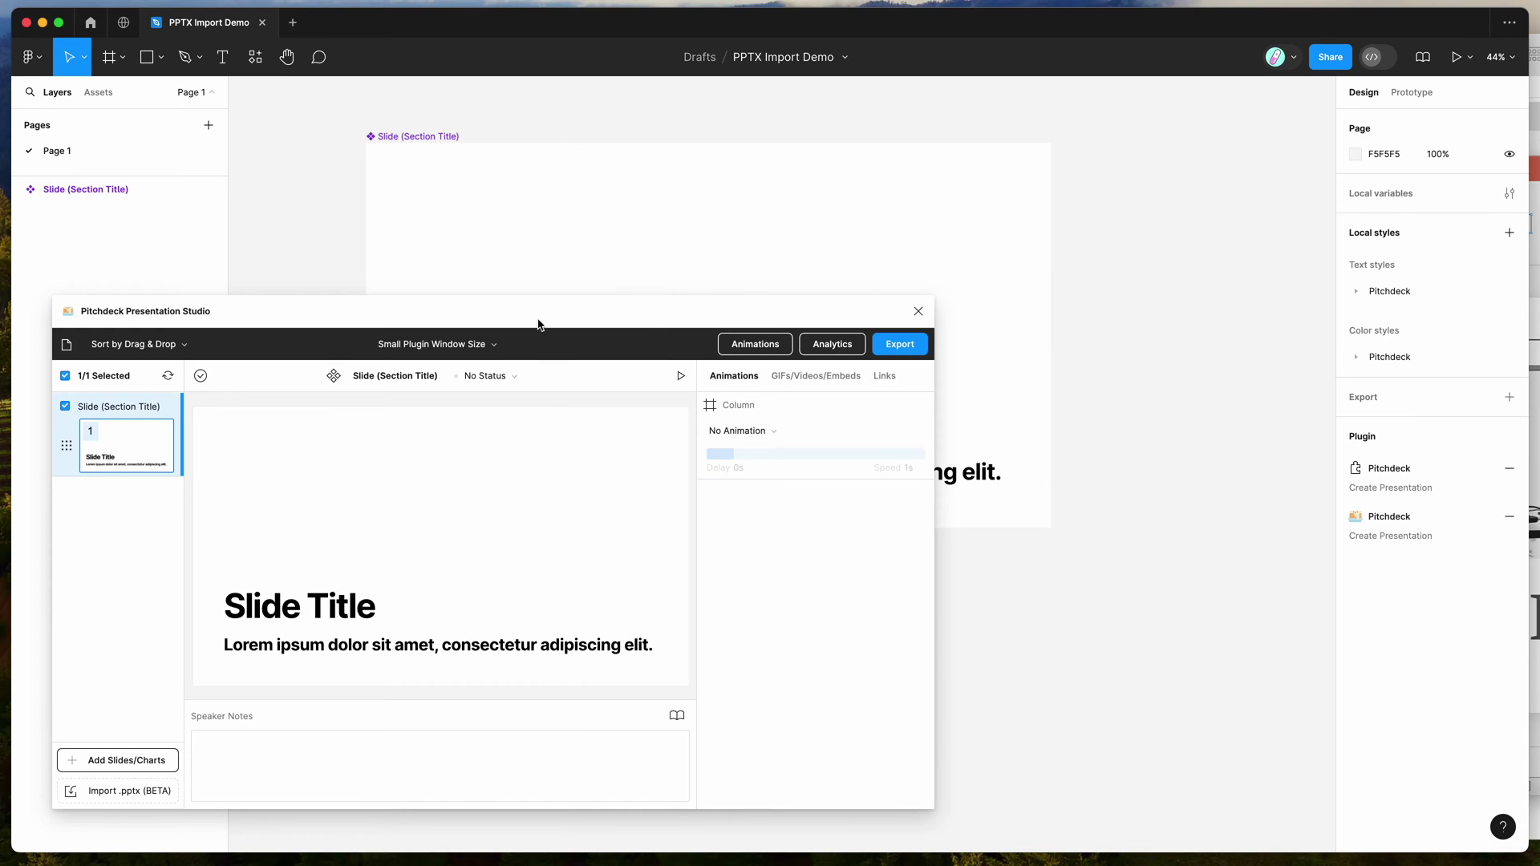
{"action": "left_click_drag", "start_coordinate": [335, 611], "coordinate": [115, 793]}
{"action": "key", "text": "super+Tab"}
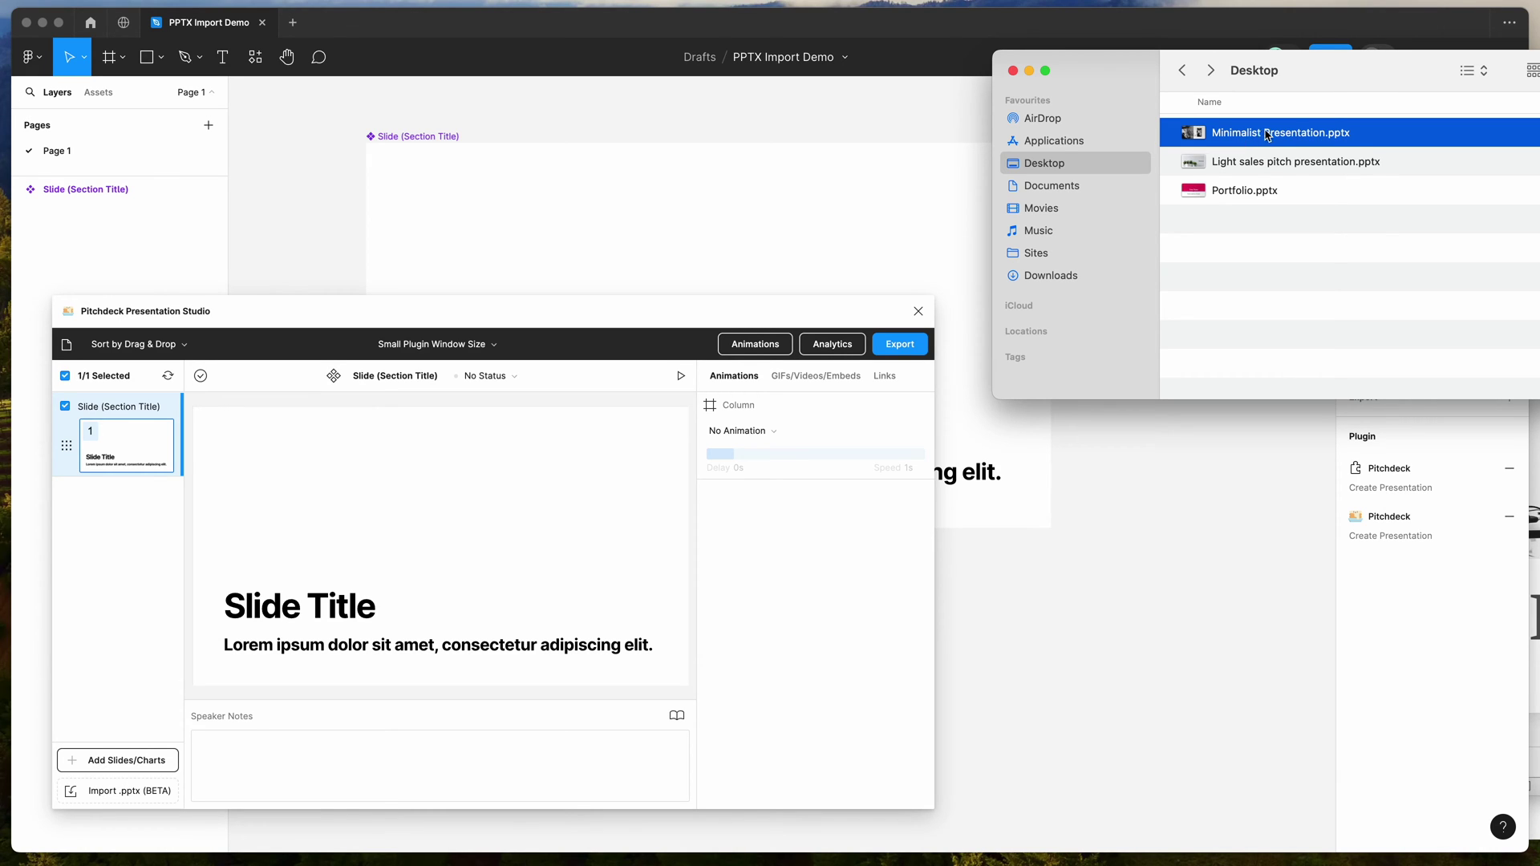
{"action": "left_click_drag", "start_coordinate": [1267, 134], "coordinate": [147, 792]}
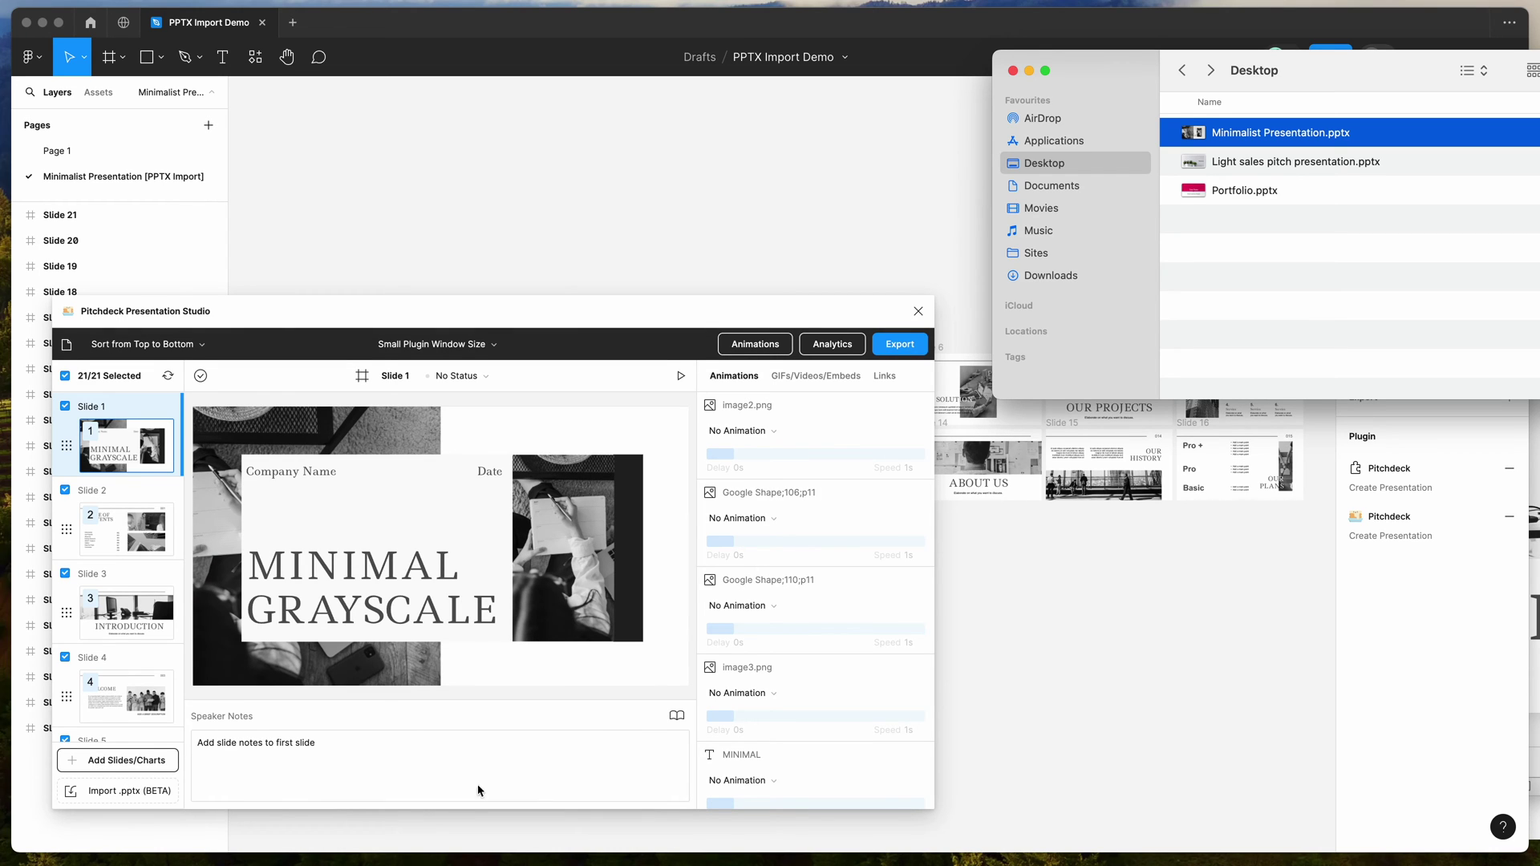
Step: Bring Figma, with its new Minimalist Presentation [PPTX Import] page, in front of Finder
{"action": "left_click", "coordinate": [523, 716]}
Step: Move the plugin aside and pan to the imported slides, starting with MINIMAL GRAYSCALE
{"action": "left_click_drag", "start_coordinate": [552, 311], "coordinate": [742, 315]}
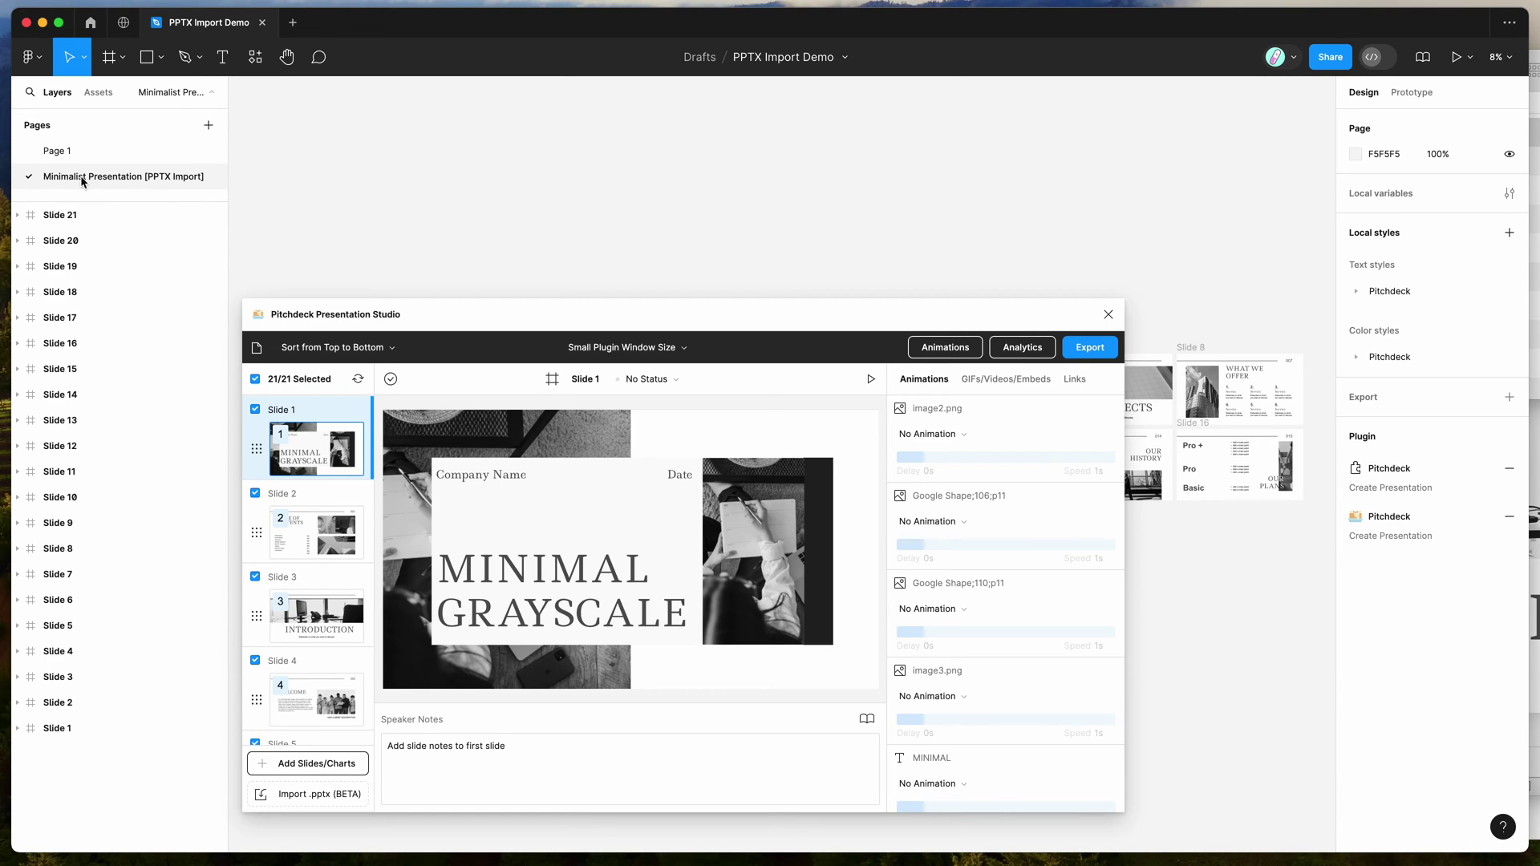
{"action": "scroll", "coordinate": [433, 222], "scroll_direction": "down", "scroll_amount": 2}
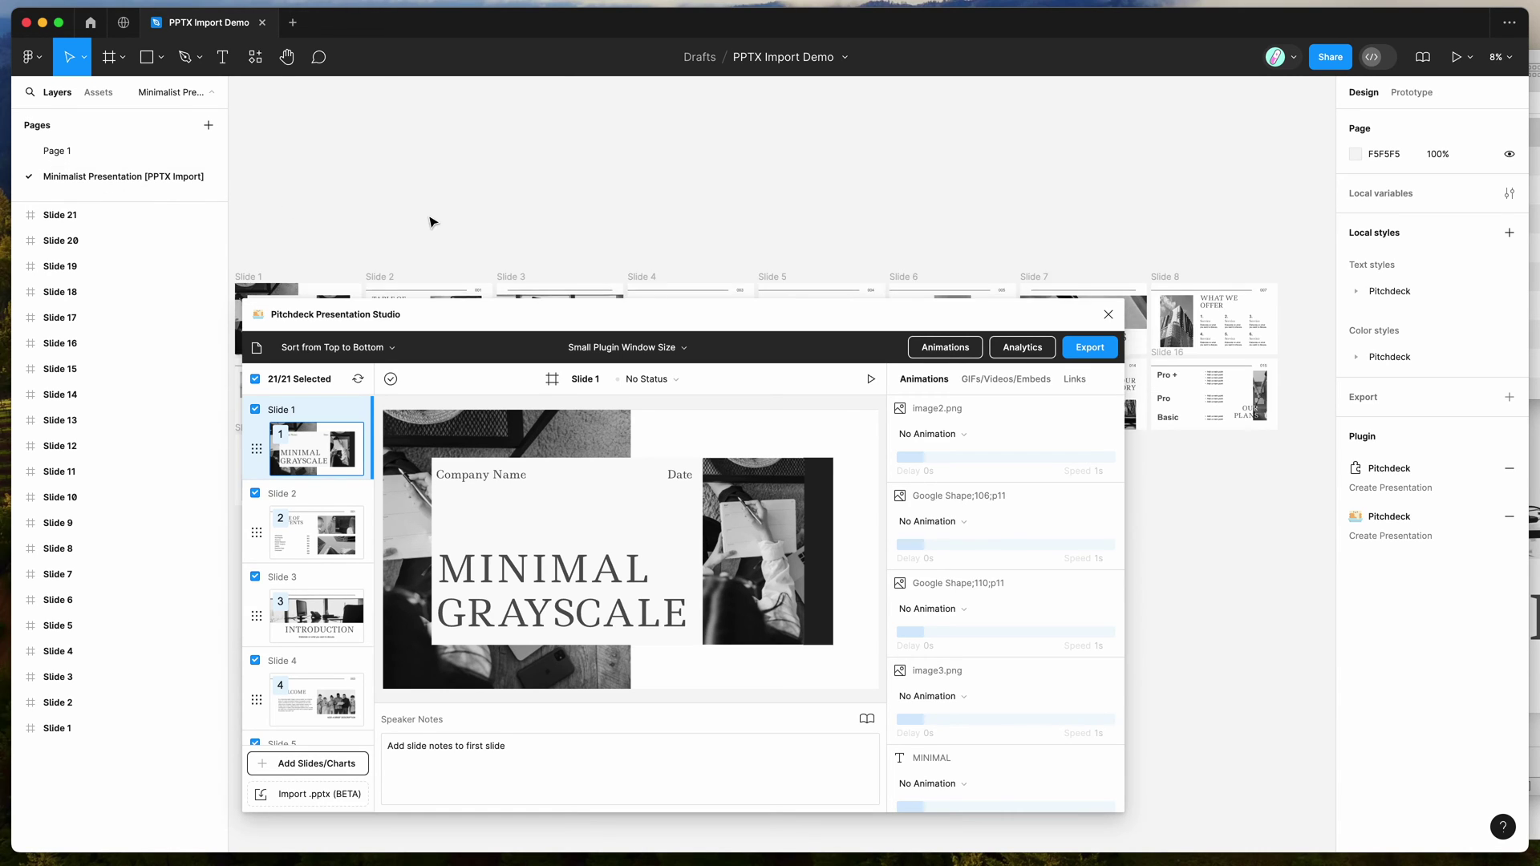
{"action": "scroll", "coordinate": [433, 222], "scroll_direction": "up", "scroll_amount": 3}
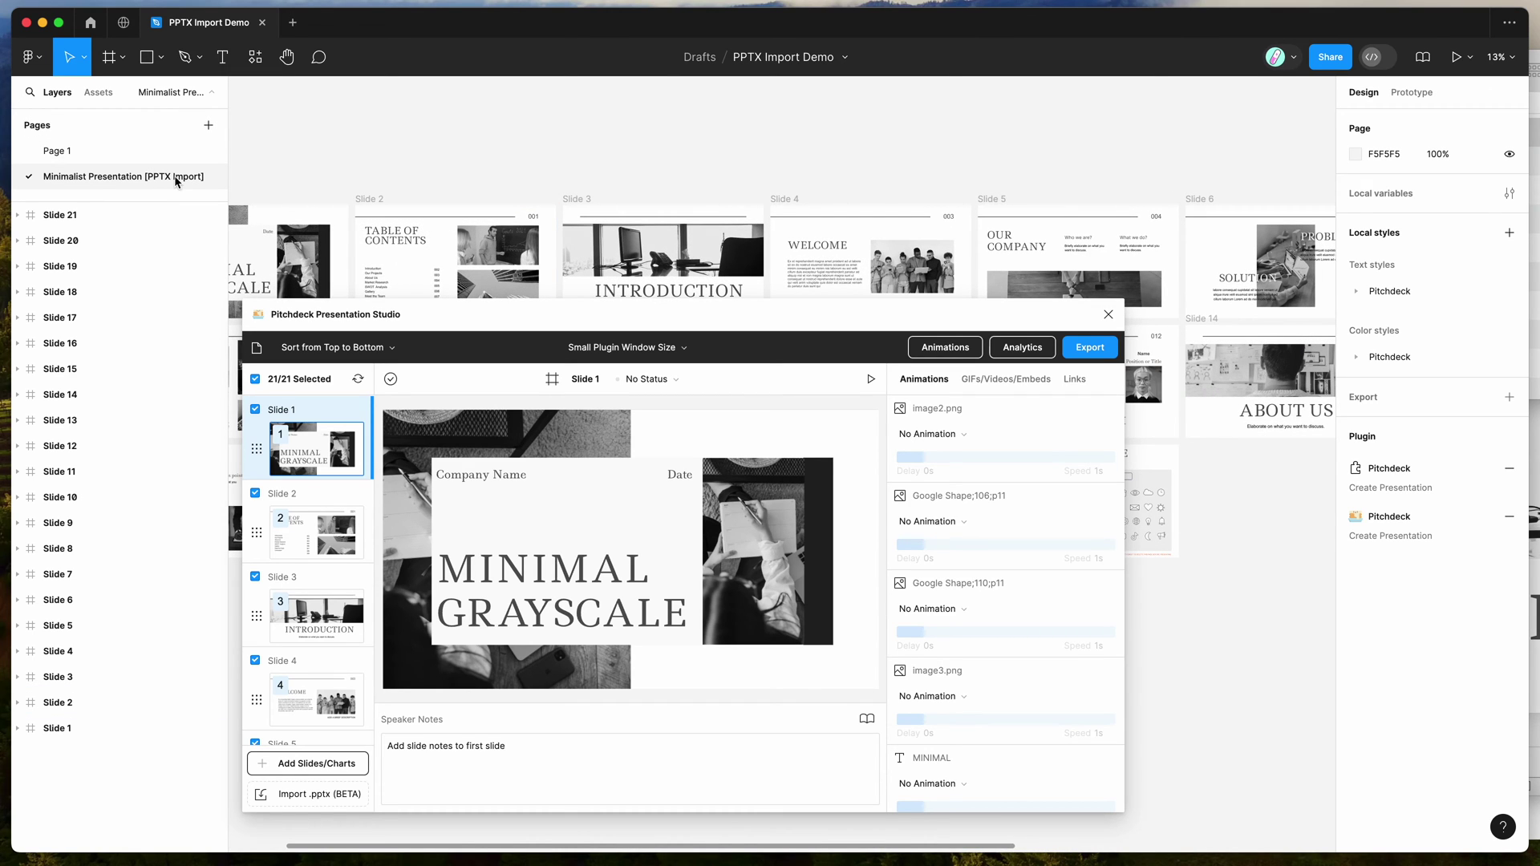
{"action": "scroll", "coordinate": [409, 193], "scroll_direction": "left", "scroll_amount": 3}
{"action": "scroll", "coordinate": [411, 193], "scroll_direction": "left", "scroll_amount": 1}
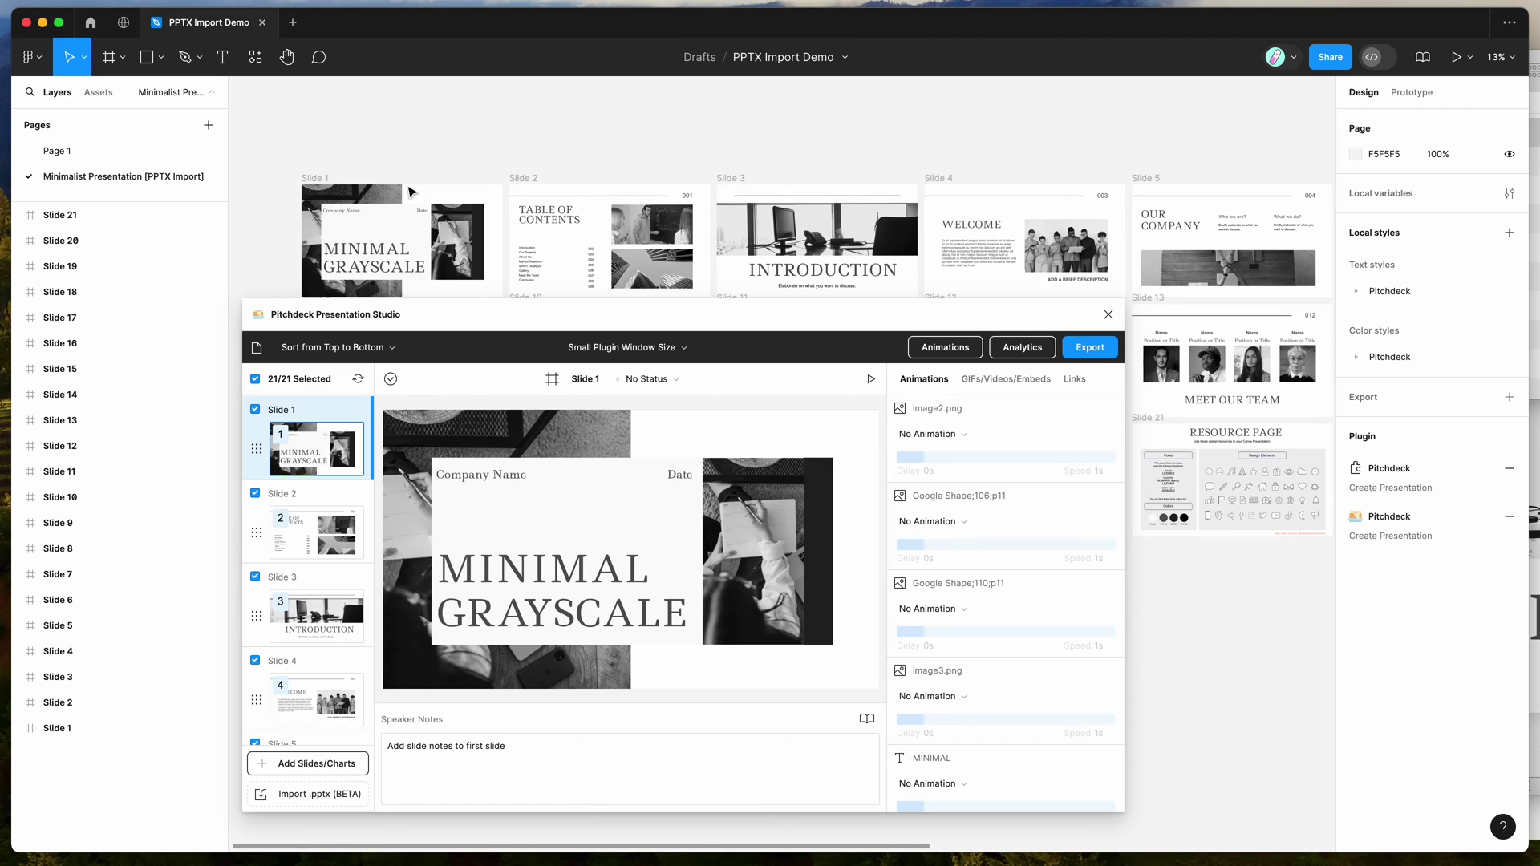
{"action": "scroll", "coordinate": [410, 193], "scroll_direction": "up", "scroll_amount": 5, "text": "ctrl"}
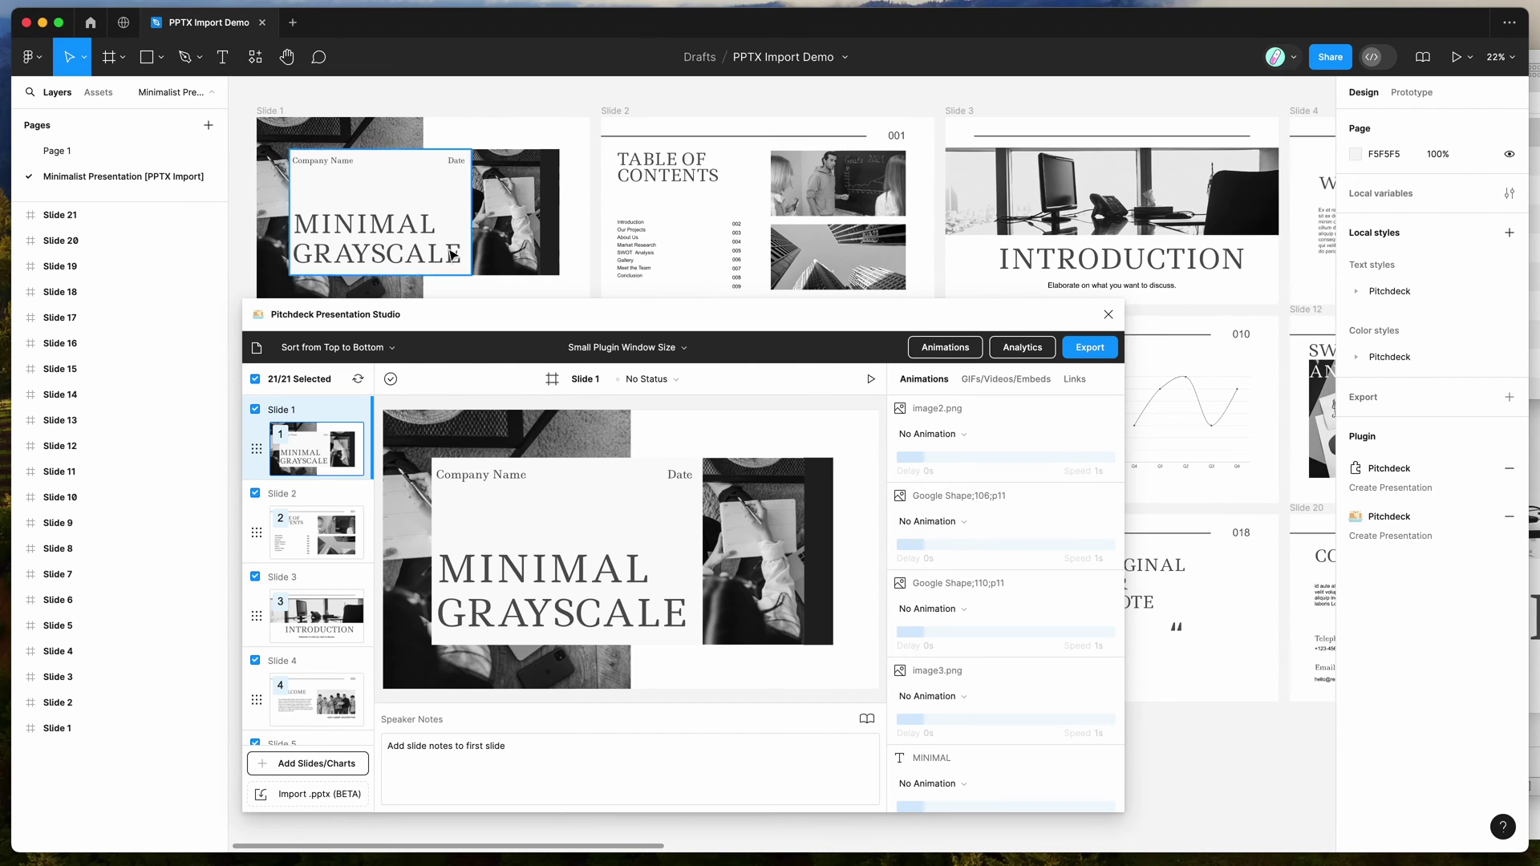
Step: Replace Slide 1's MINIMAL title with test text 'asdas', then undo to restore it
{"action": "left_click_drag", "start_coordinate": [470, 312], "coordinate": [365, 332]}
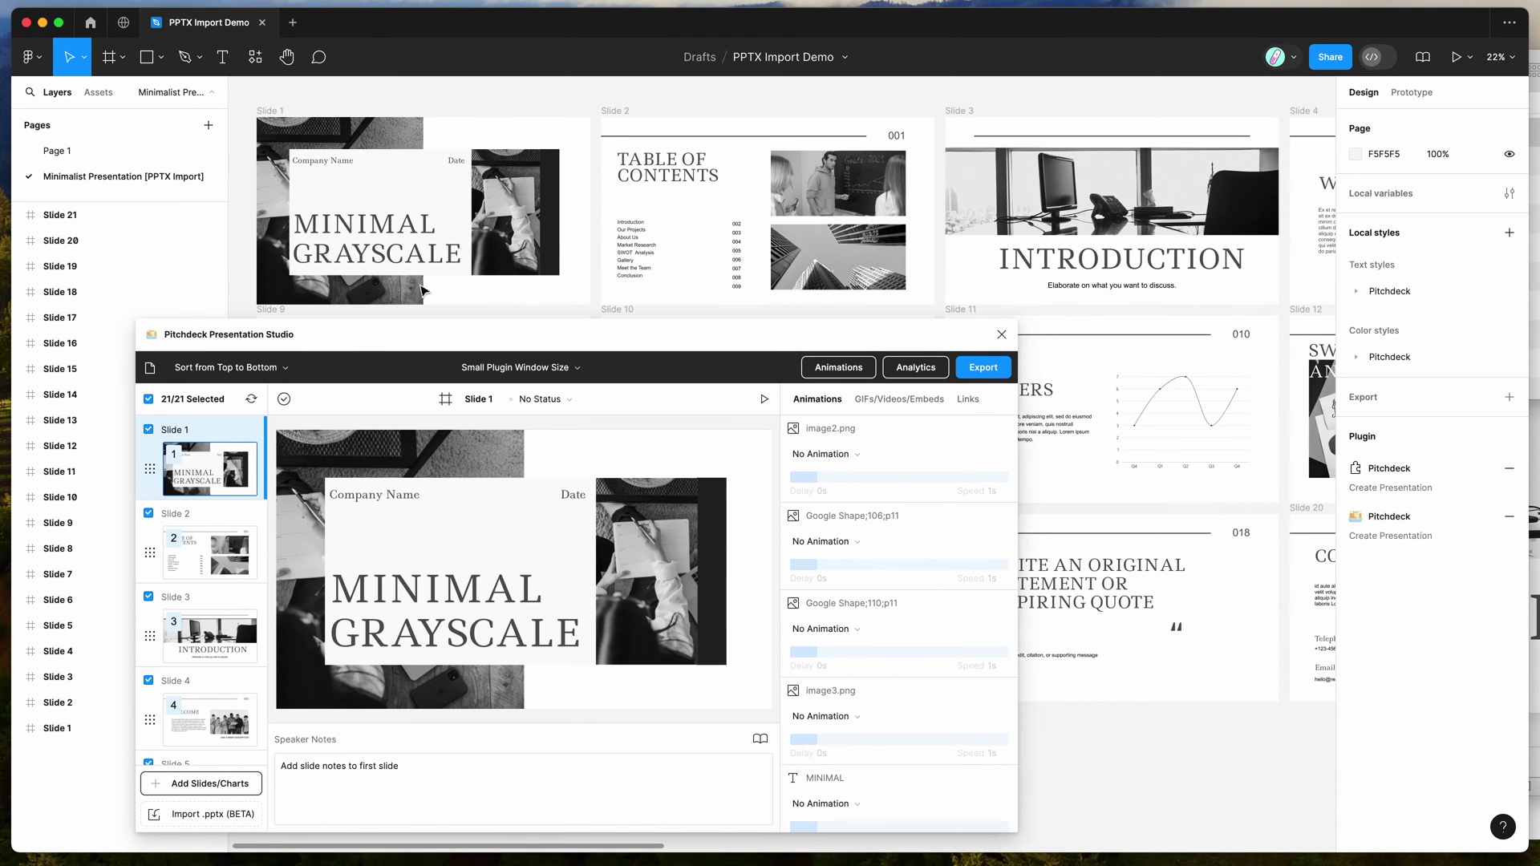
{"action": "left_click", "coordinate": [412, 255]}
{"action": "left_click", "coordinate": [369, 227]}
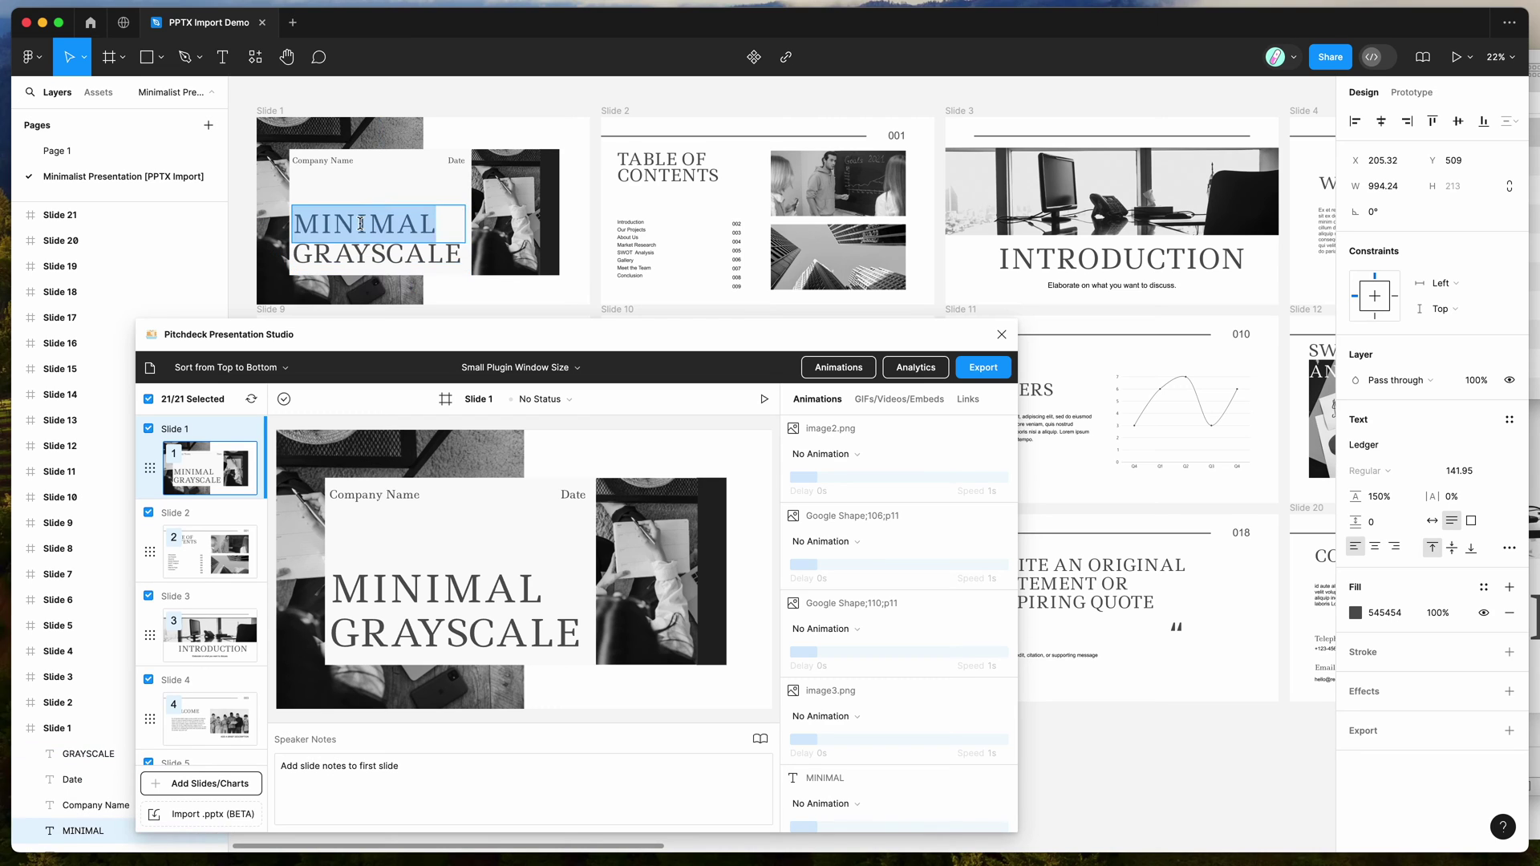
{"action": "key", "text": "ctrl+a"}
{"action": "type", "text": "asdas"}
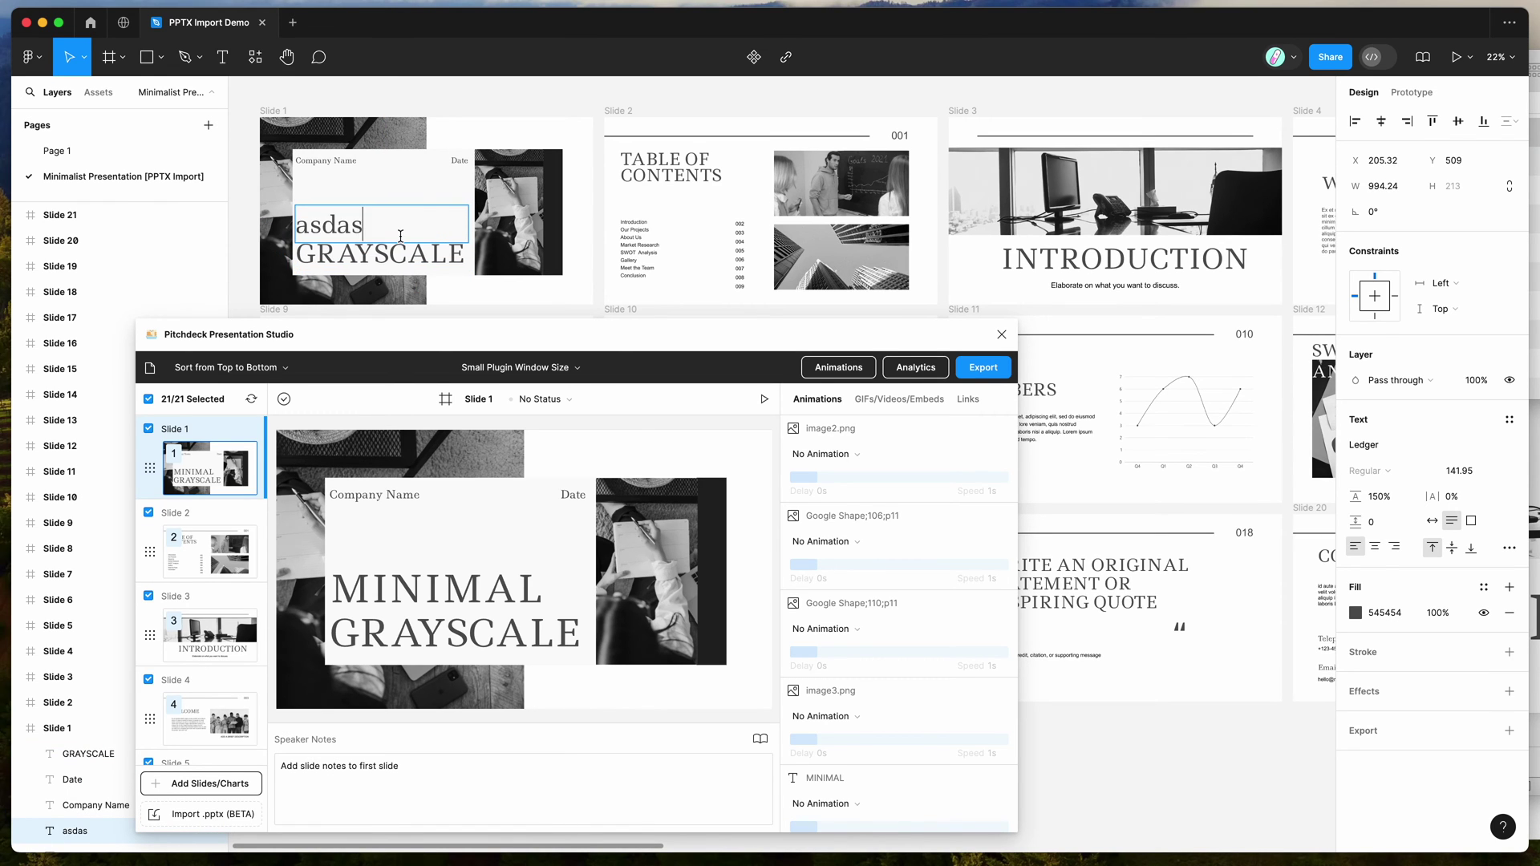
{"action": "key", "text": "ctrl+z"}
Step: Resize Slide 2's top photo smaller and back larger with its handles
{"action": "scroll", "coordinate": [875, 215], "scroll_direction": "up", "scroll_amount": 5}
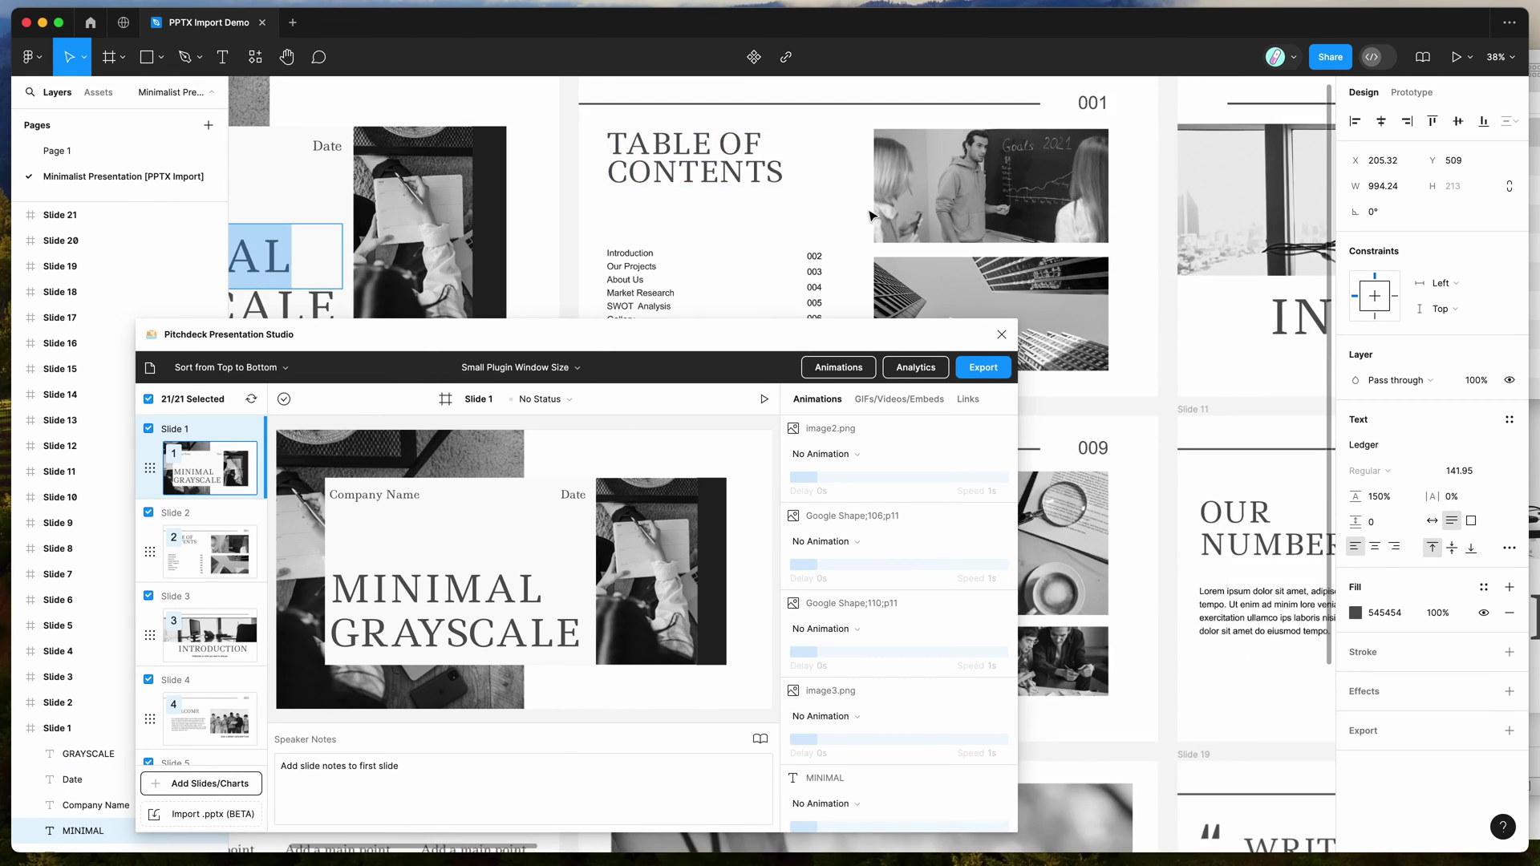
{"action": "left_click", "coordinate": [875, 215]}
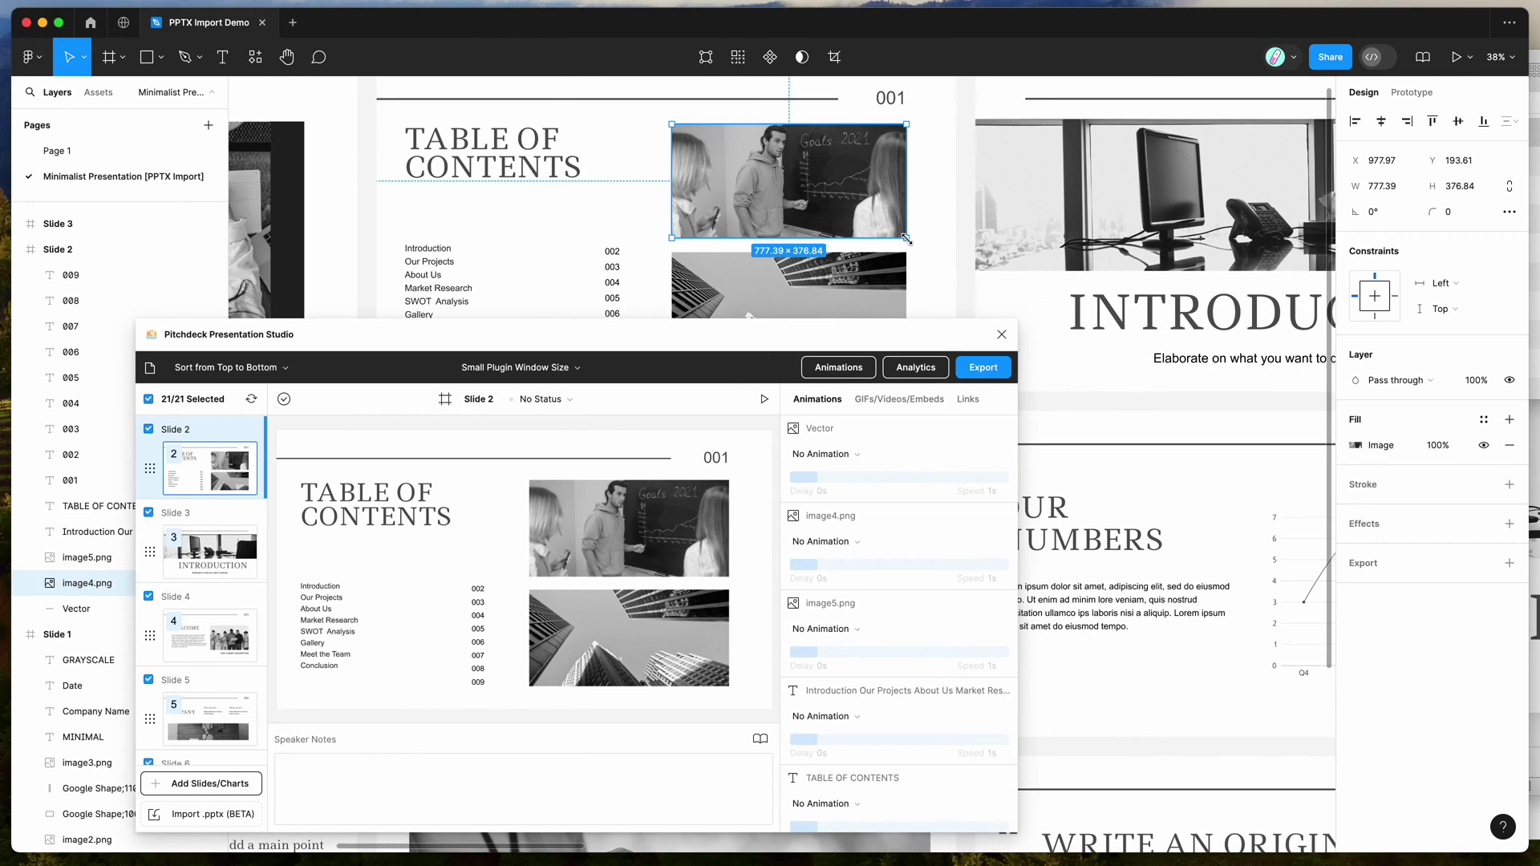
{"action": "mouse_move", "coordinate": [906, 238]}
{"action": "left_mouse_down"}
{"action": "mouse_move", "coordinate": [770, 163]}
{"action": "mouse_move", "coordinate": [921, 248]}
{"action": "left_mouse_up"}
{"action": "left_click_drag", "start_coordinate": [879, 202], "coordinate": [805, 193]}
Step: Select the top photo on Slide 3
{"action": "scroll", "coordinate": [805, 192], "scroll_direction": "right", "scroll_amount": 2}
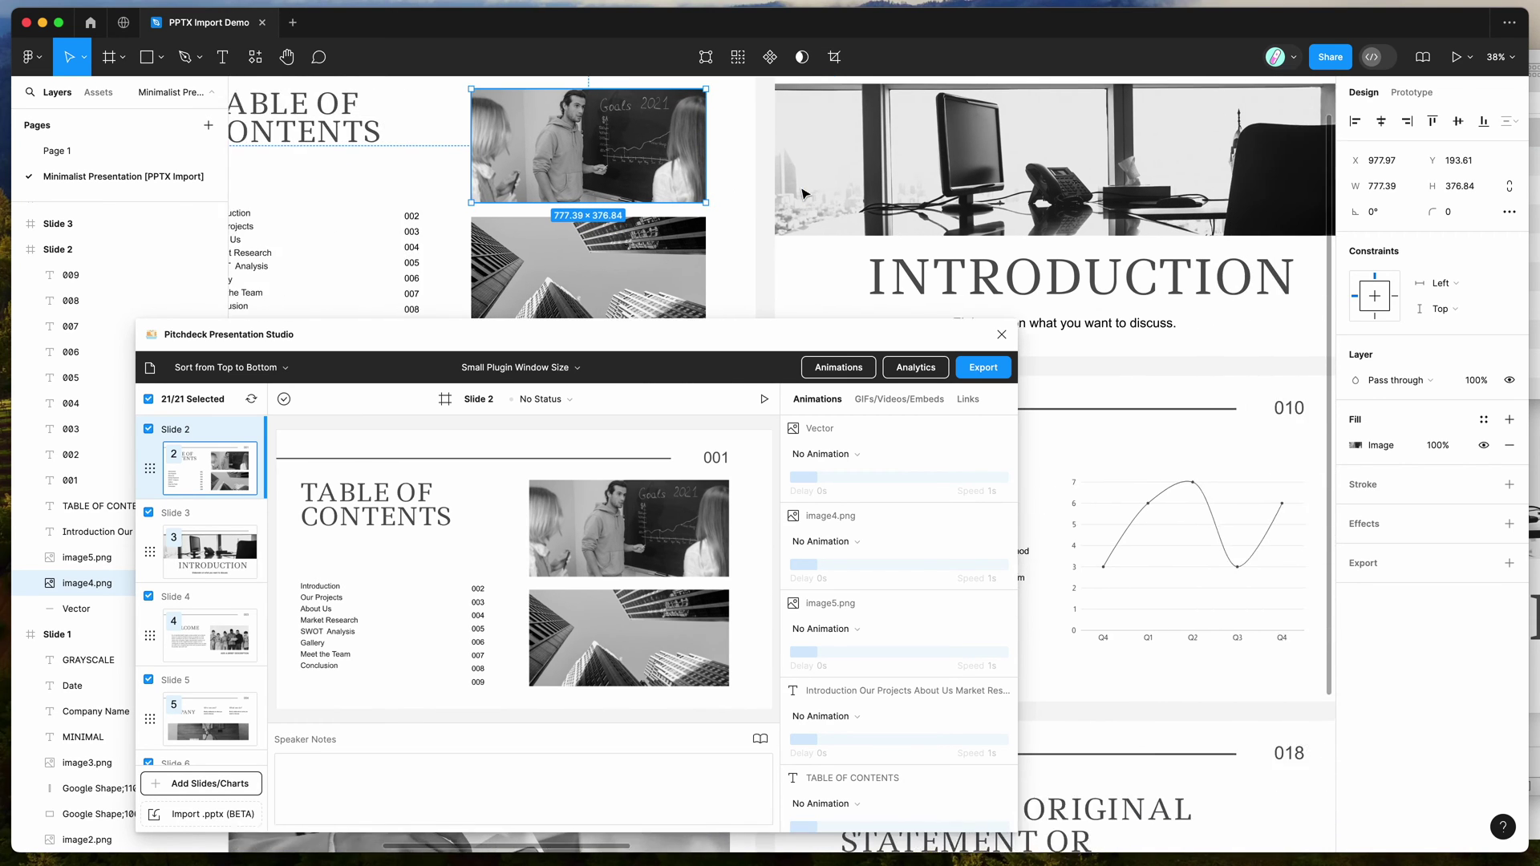
{"action": "scroll", "coordinate": [804, 193], "scroll_direction": "right", "scroll_amount": 5}
{"action": "left_click", "coordinate": [804, 193]}
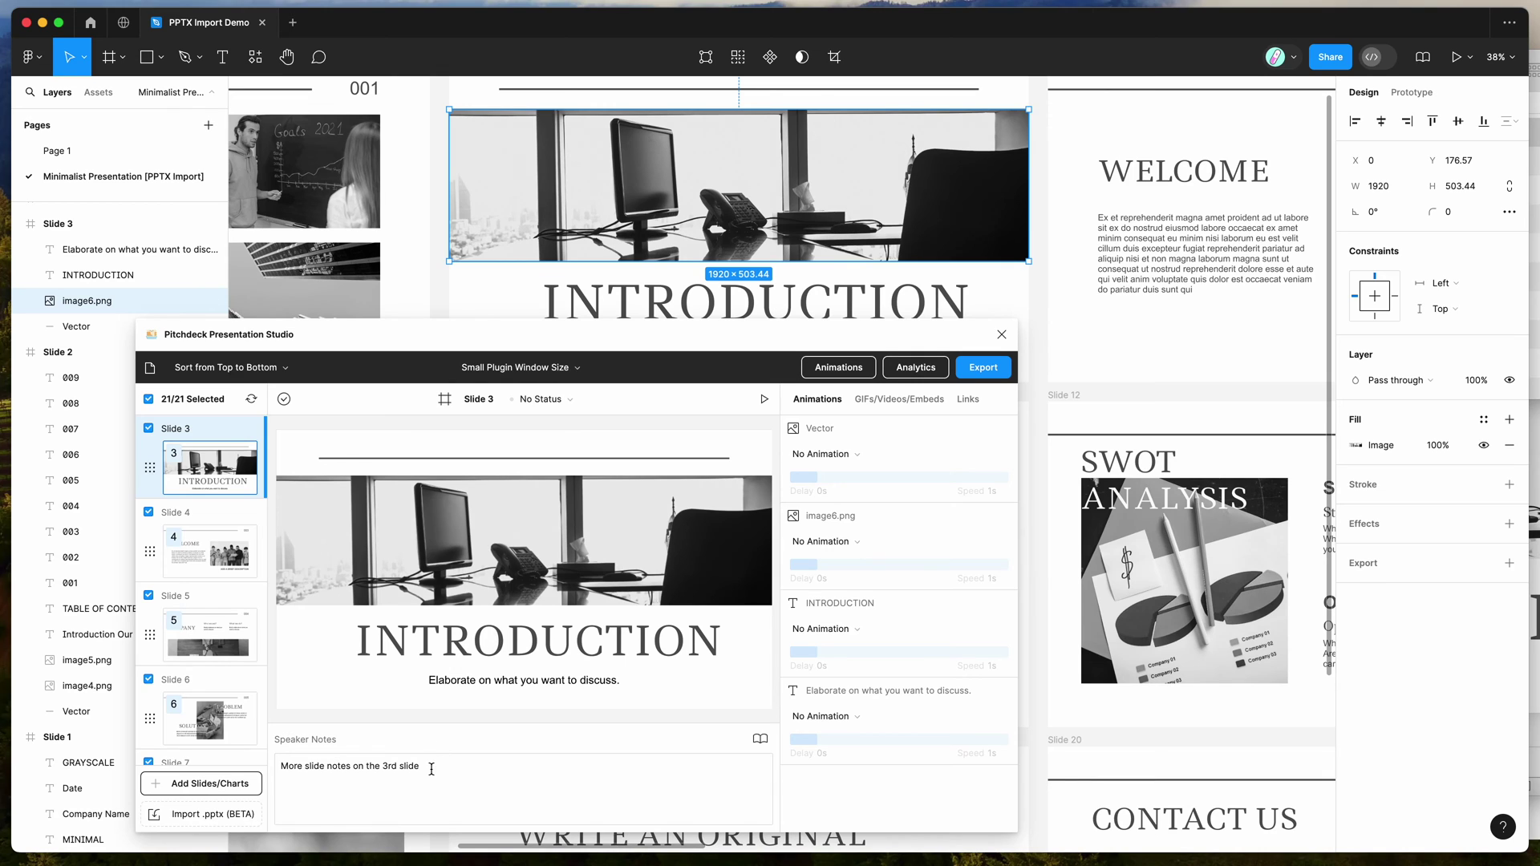
Step: Inspect Slide 3's imported speaker note, 'More slide notes on the 3rd slide'
{"action": "left_click", "coordinate": [317, 767]}
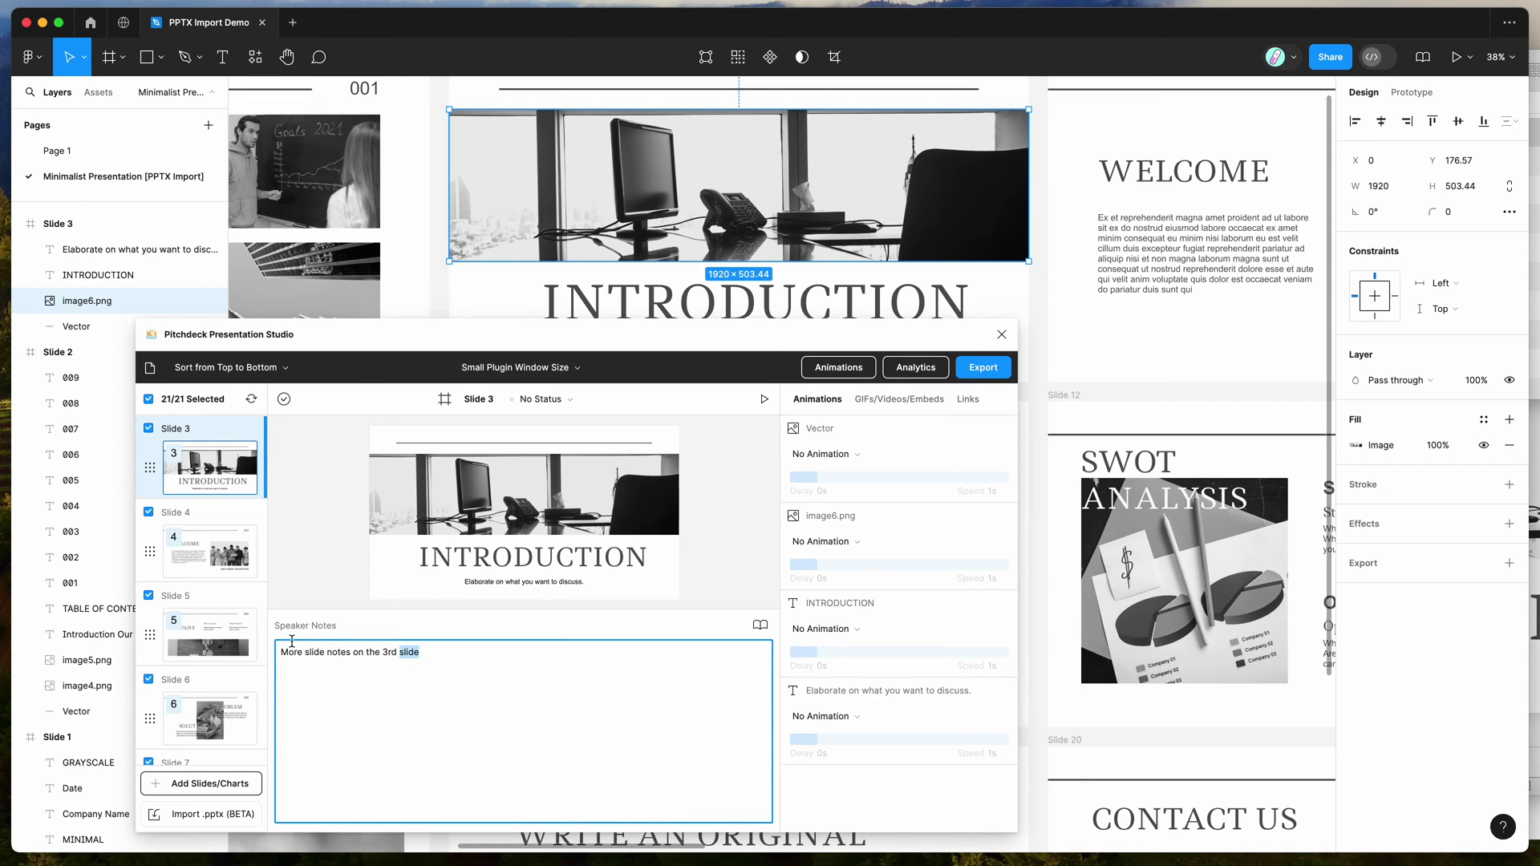
{"action": "triple_click", "coordinate": [412, 652]}
{"action": "left_click", "coordinate": [433, 661]}
Step: Switch to Slide 1 and check its speaker note 'Add slide notes to first slide'
{"action": "scroll", "coordinate": [216, 486], "scroll_direction": "up", "scroll_amount": 2}
{"action": "left_click", "coordinate": [205, 469]}
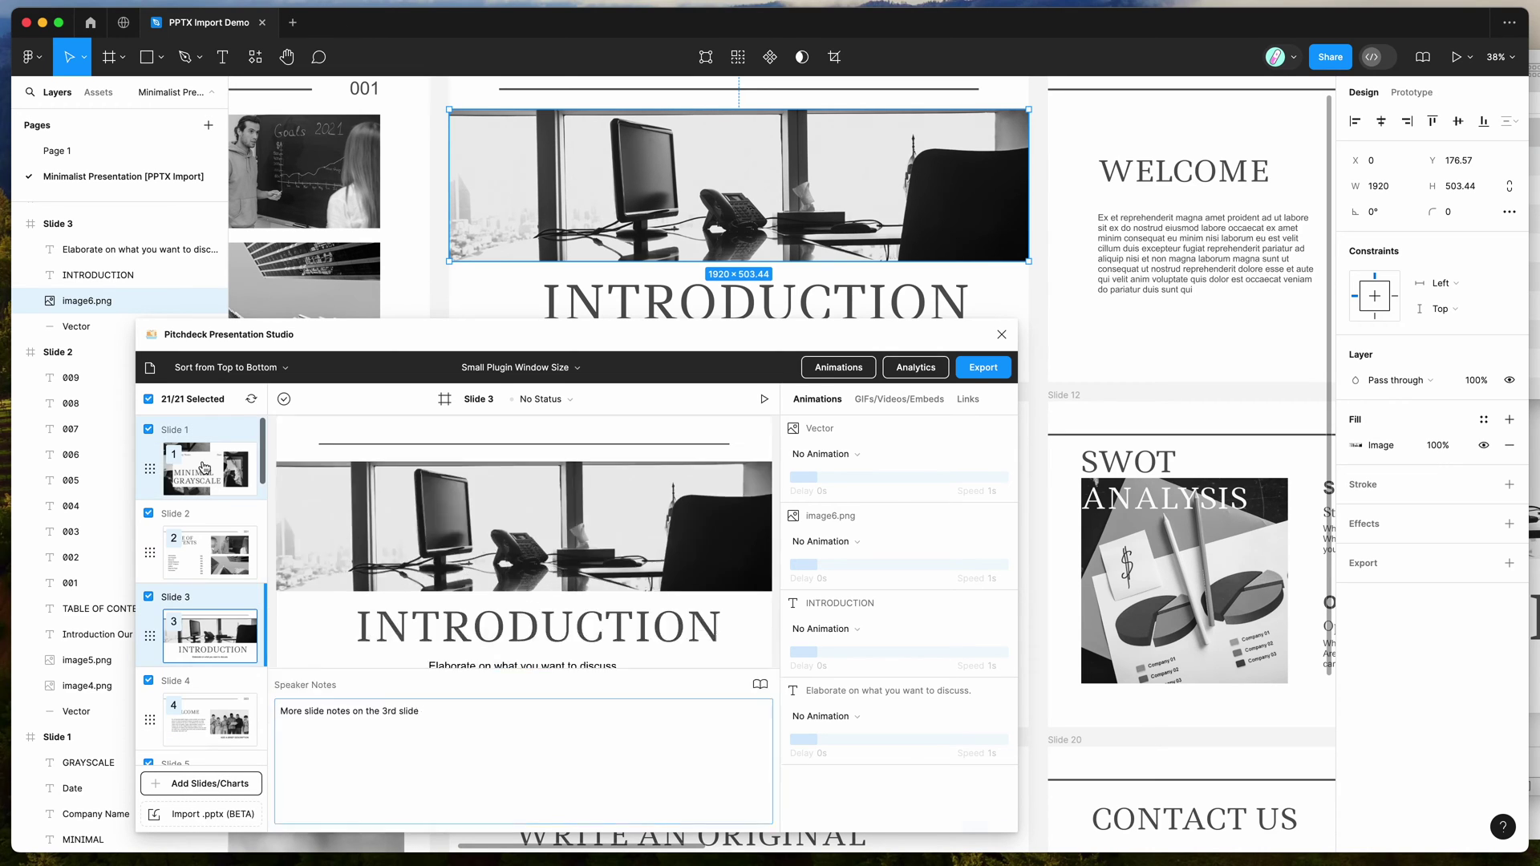
{"action": "left_click", "coordinate": [350, 766]}
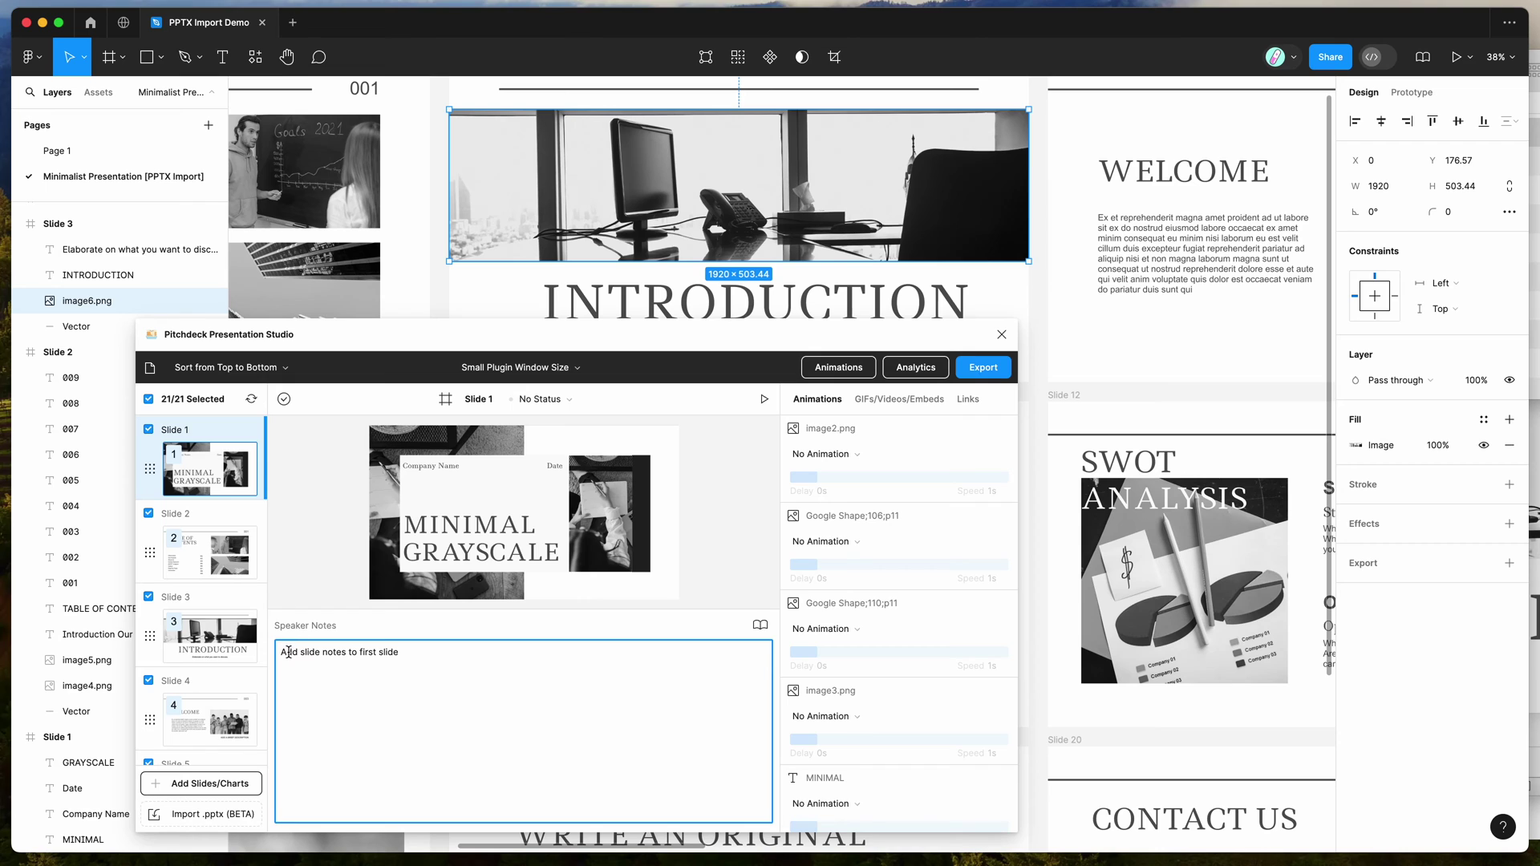
{"action": "triple_click", "coordinate": [359, 652]}
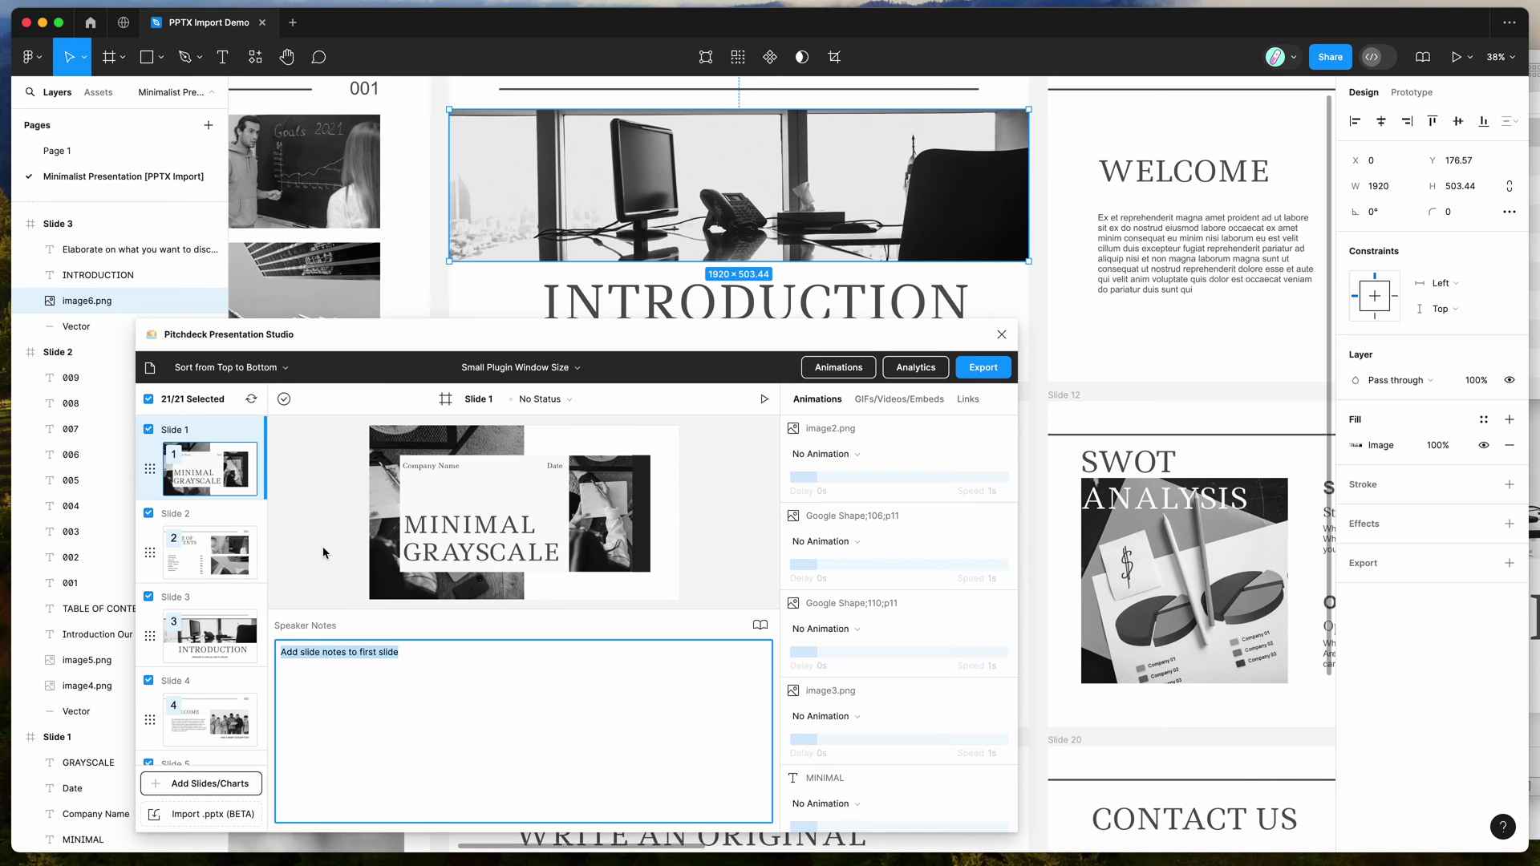
{"action": "left_click", "coordinate": [631, 434]}
{"action": "left_click_drag", "start_coordinate": [615, 339], "coordinate": [576, 339]}
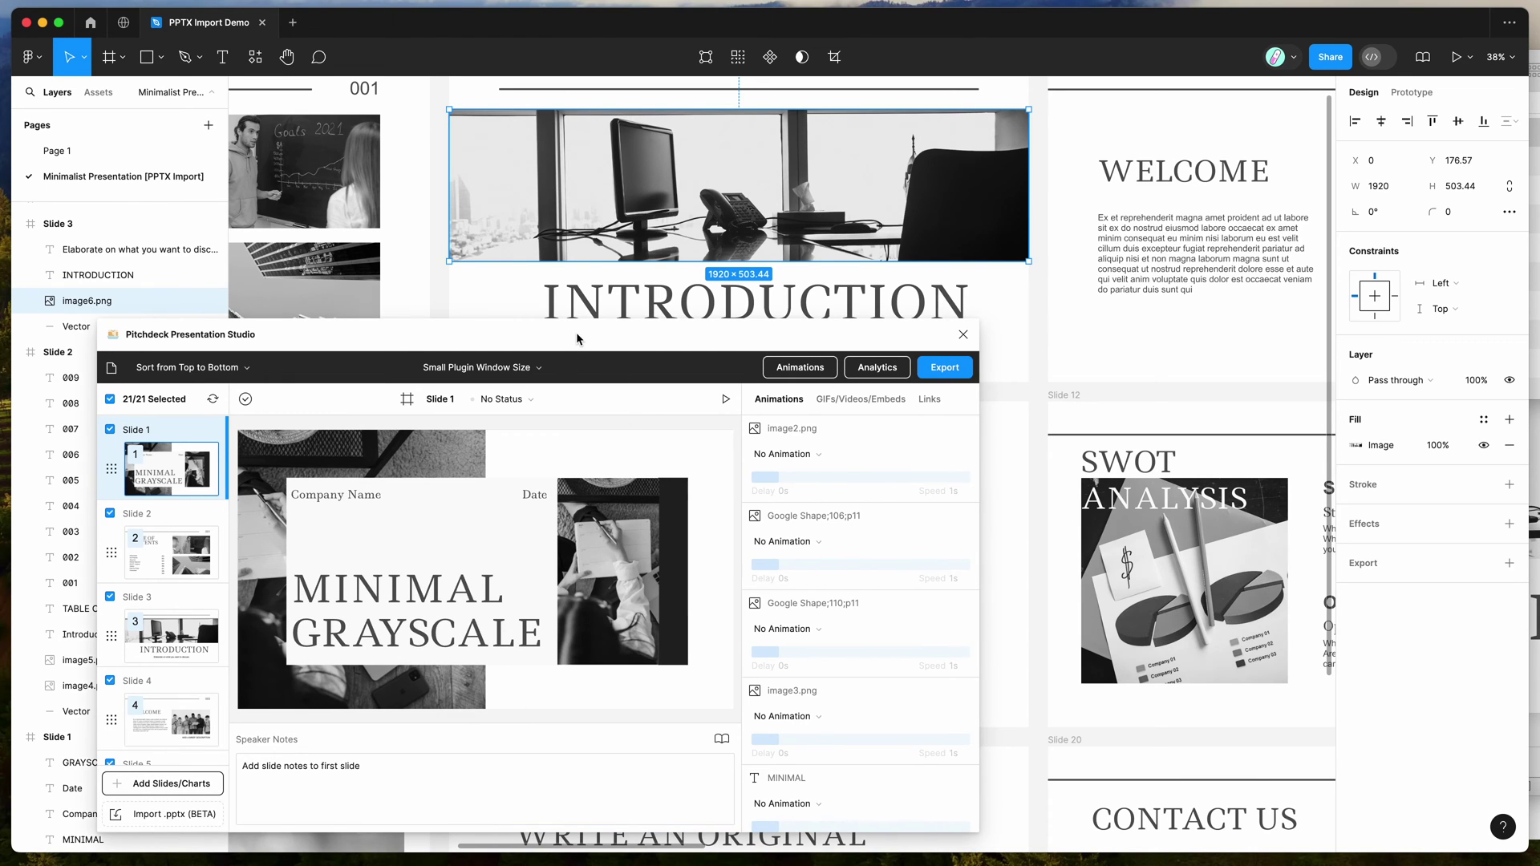
Step: Open the presentation export options and close them again
{"action": "mouse_move", "coordinate": [845, 443]}
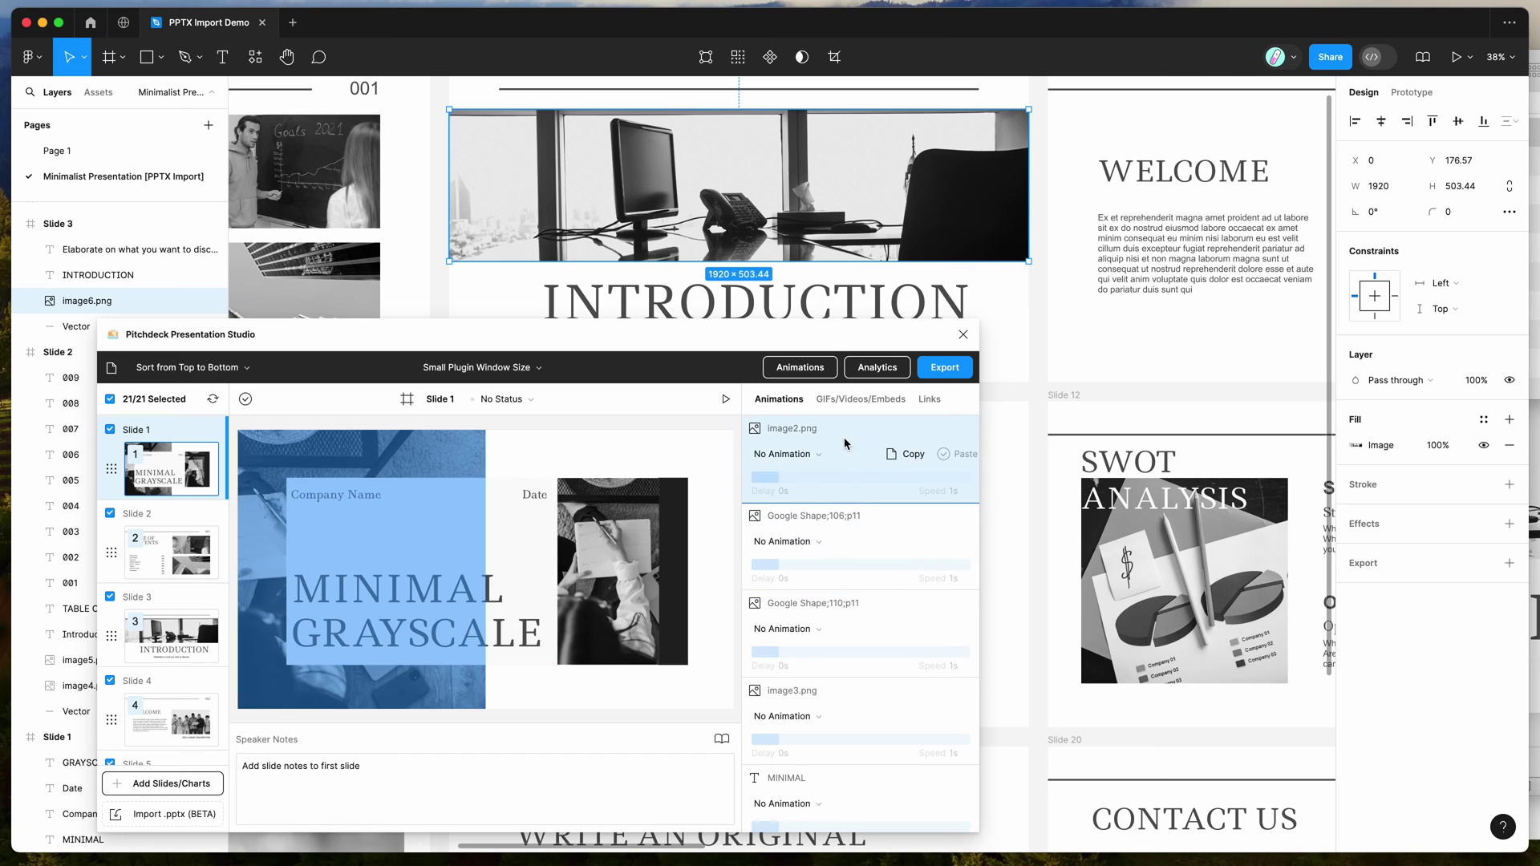
{"action": "mouse_move", "coordinate": [819, 540]}
{"action": "mouse_move", "coordinate": [807, 632]}
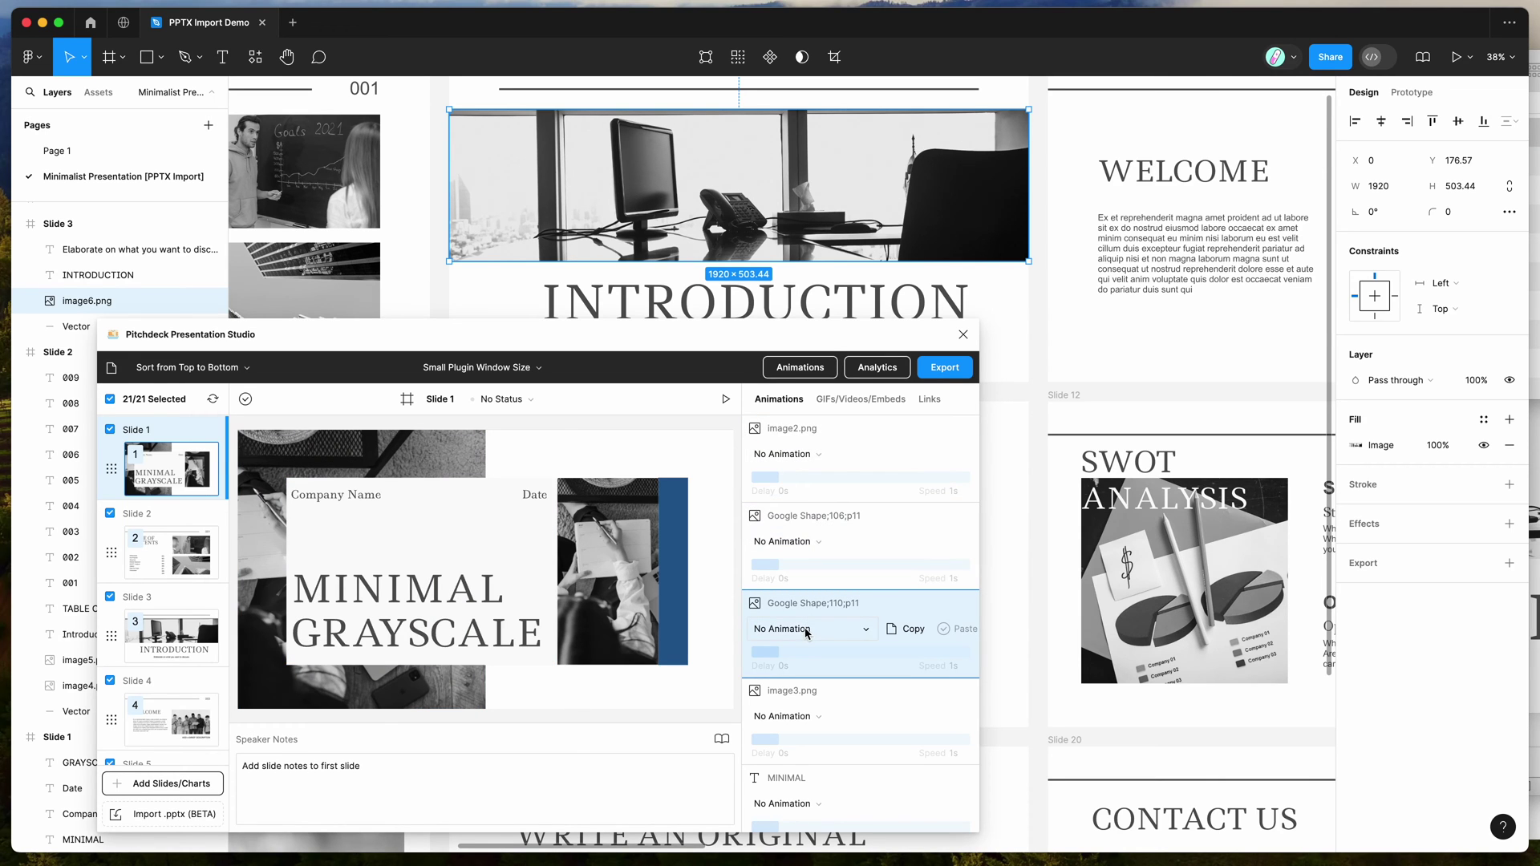
{"action": "left_click", "coordinate": [944, 368]}
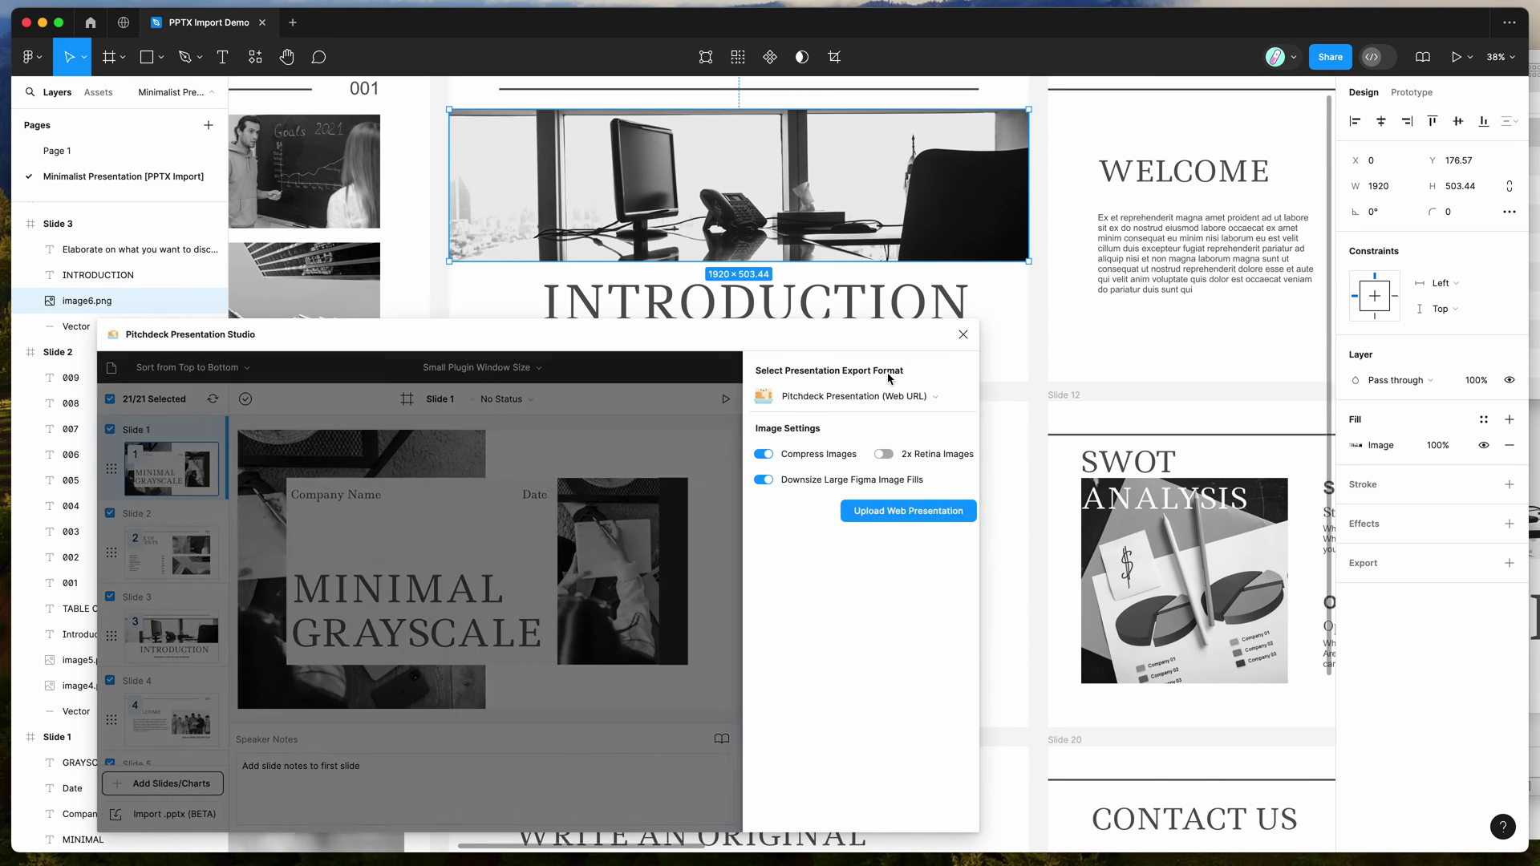
{"action": "left_click", "coordinate": [665, 425]}
Step: Set image3.png's animation to Fade In Right, then change it to Fade In
{"action": "scroll", "coordinate": [825, 622], "scroll_direction": "down", "scroll_amount": 2}
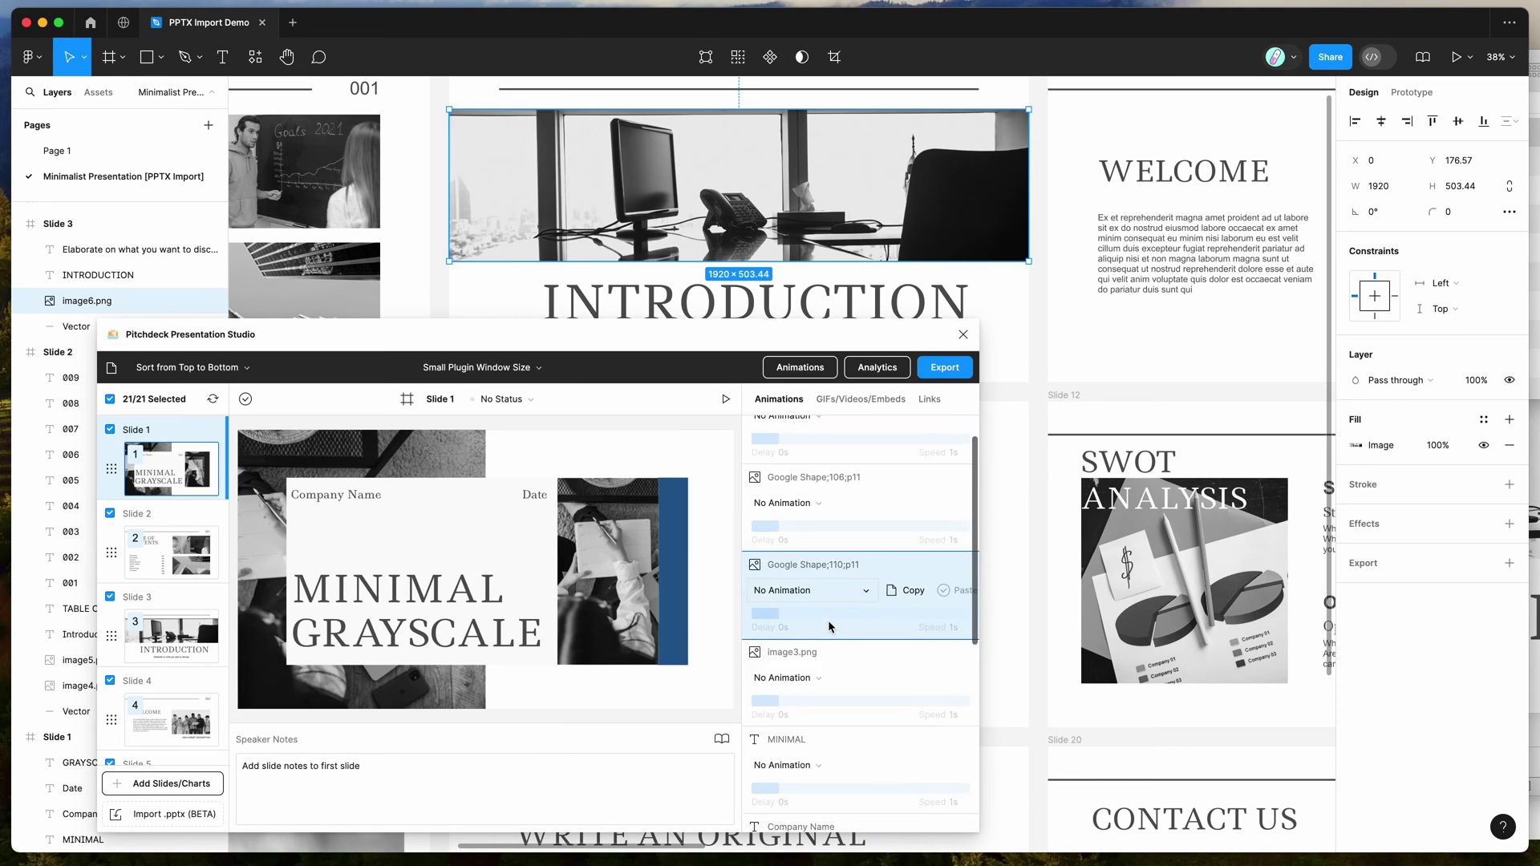
{"action": "left_click", "coordinate": [811, 628]}
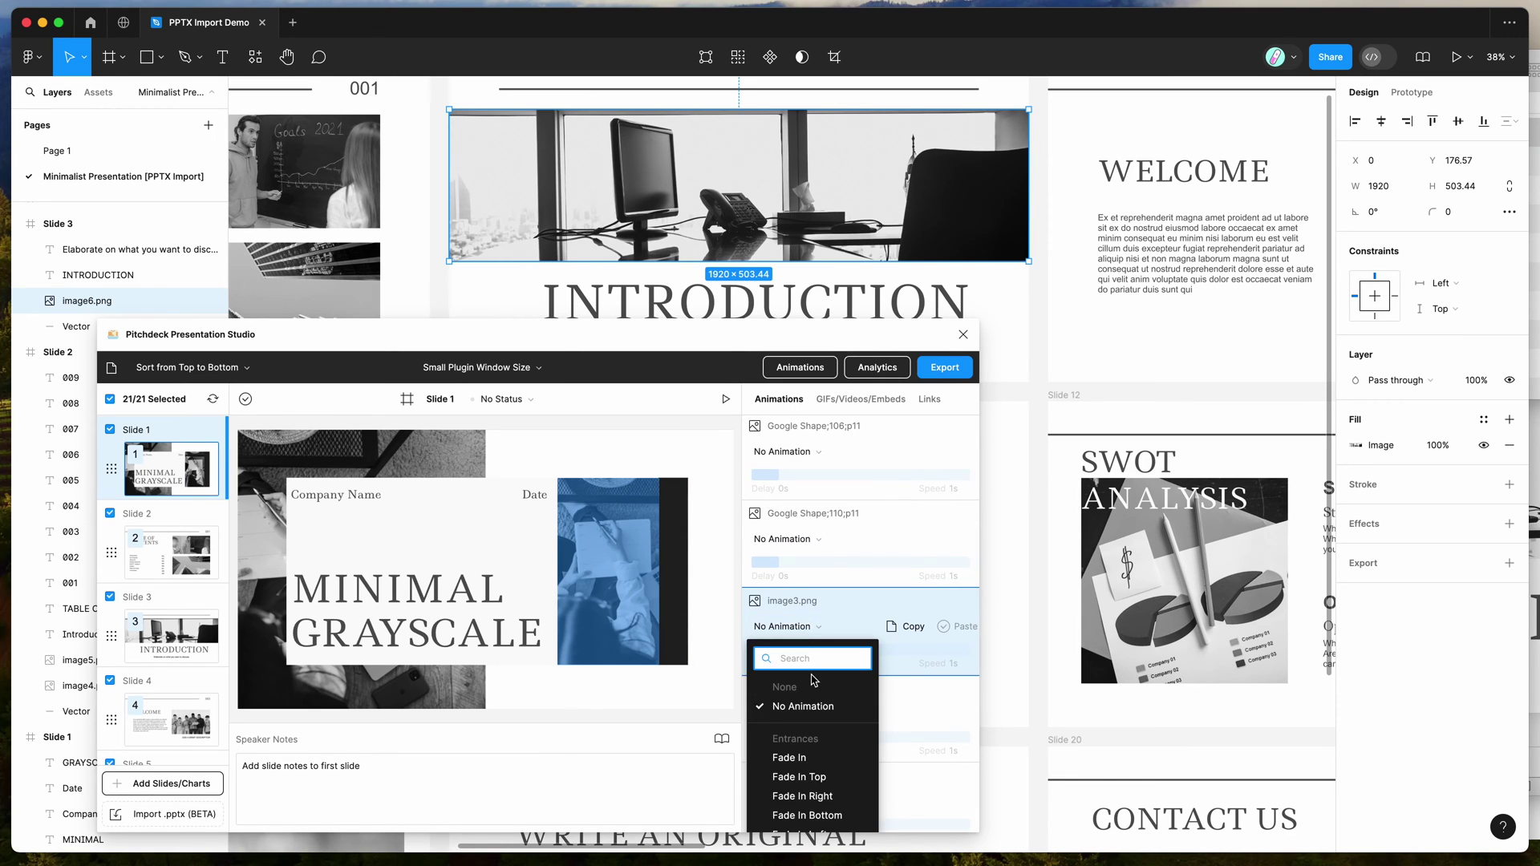
{"action": "scroll", "coordinate": [812, 726], "scroll_direction": "down", "scroll_amount": 2}
{"action": "left_click", "coordinate": [811, 727]}
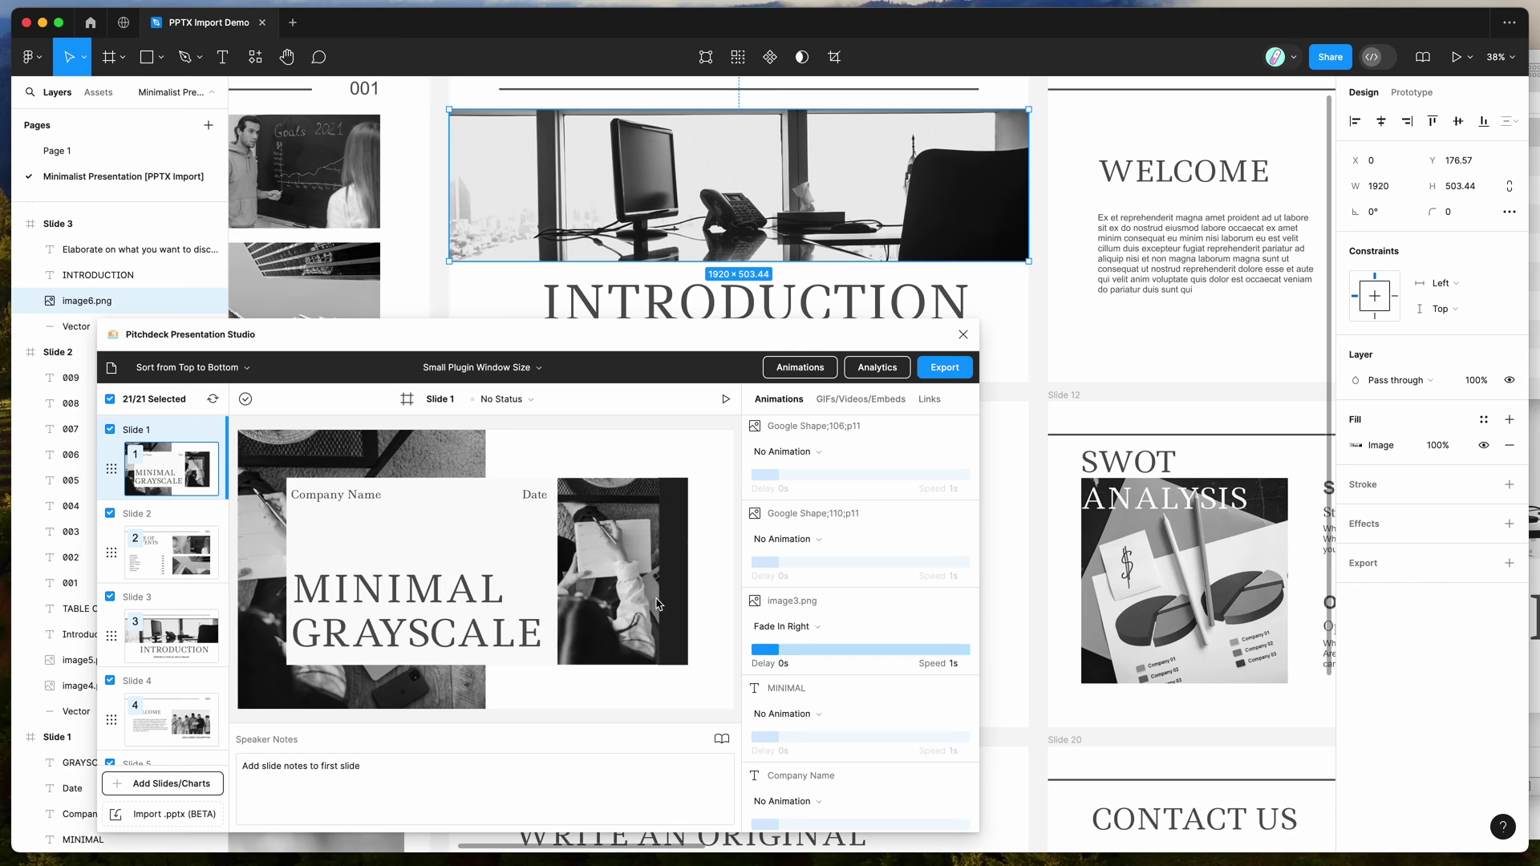
{"action": "left_click", "coordinate": [796, 628]}
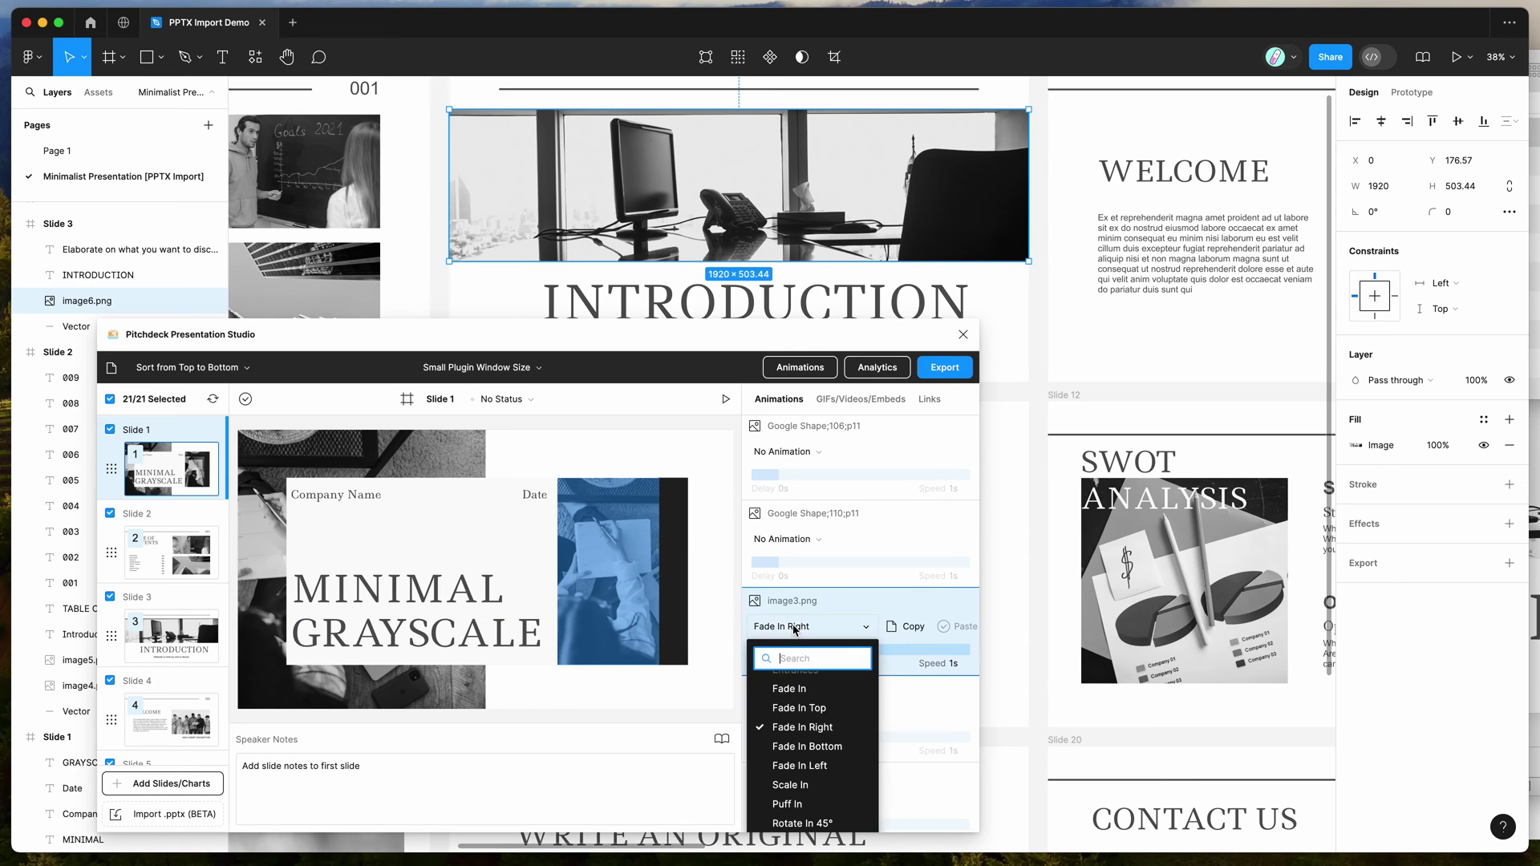
{"action": "left_click", "coordinate": [790, 689]}
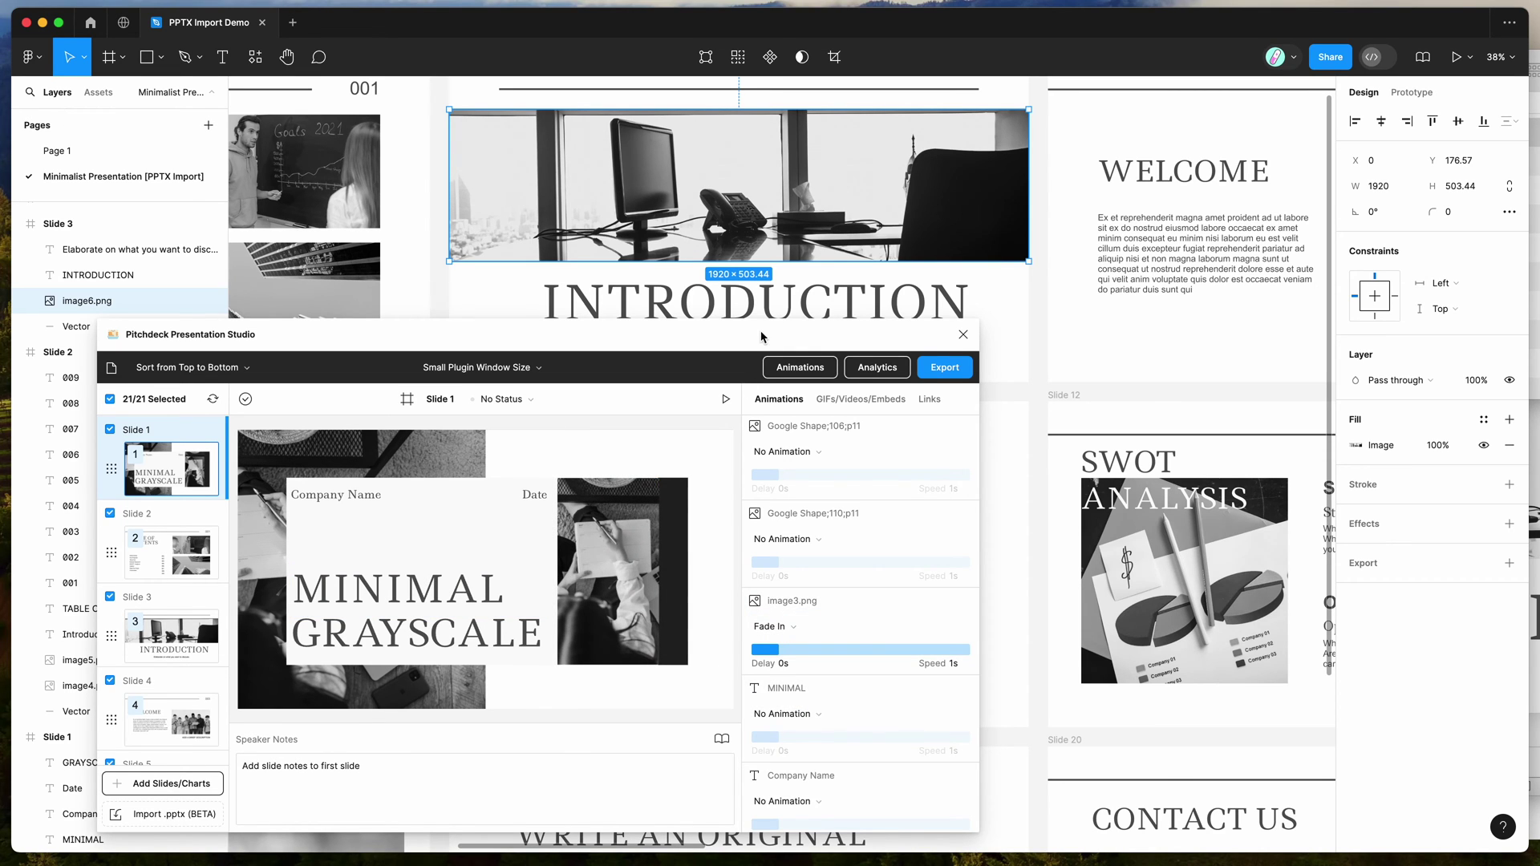
Step: Reposition the plugin window and switch to the Finder Desktop folder
{"action": "left_click_drag", "start_coordinate": [763, 336], "coordinate": [750, 335]}
{"action": "scroll", "coordinate": [960, 239], "scroll_direction": "right", "scroll_amount": 5}
{"action": "scroll", "coordinate": [960, 239], "scroll_direction": "right", "scroll_amount": 4}
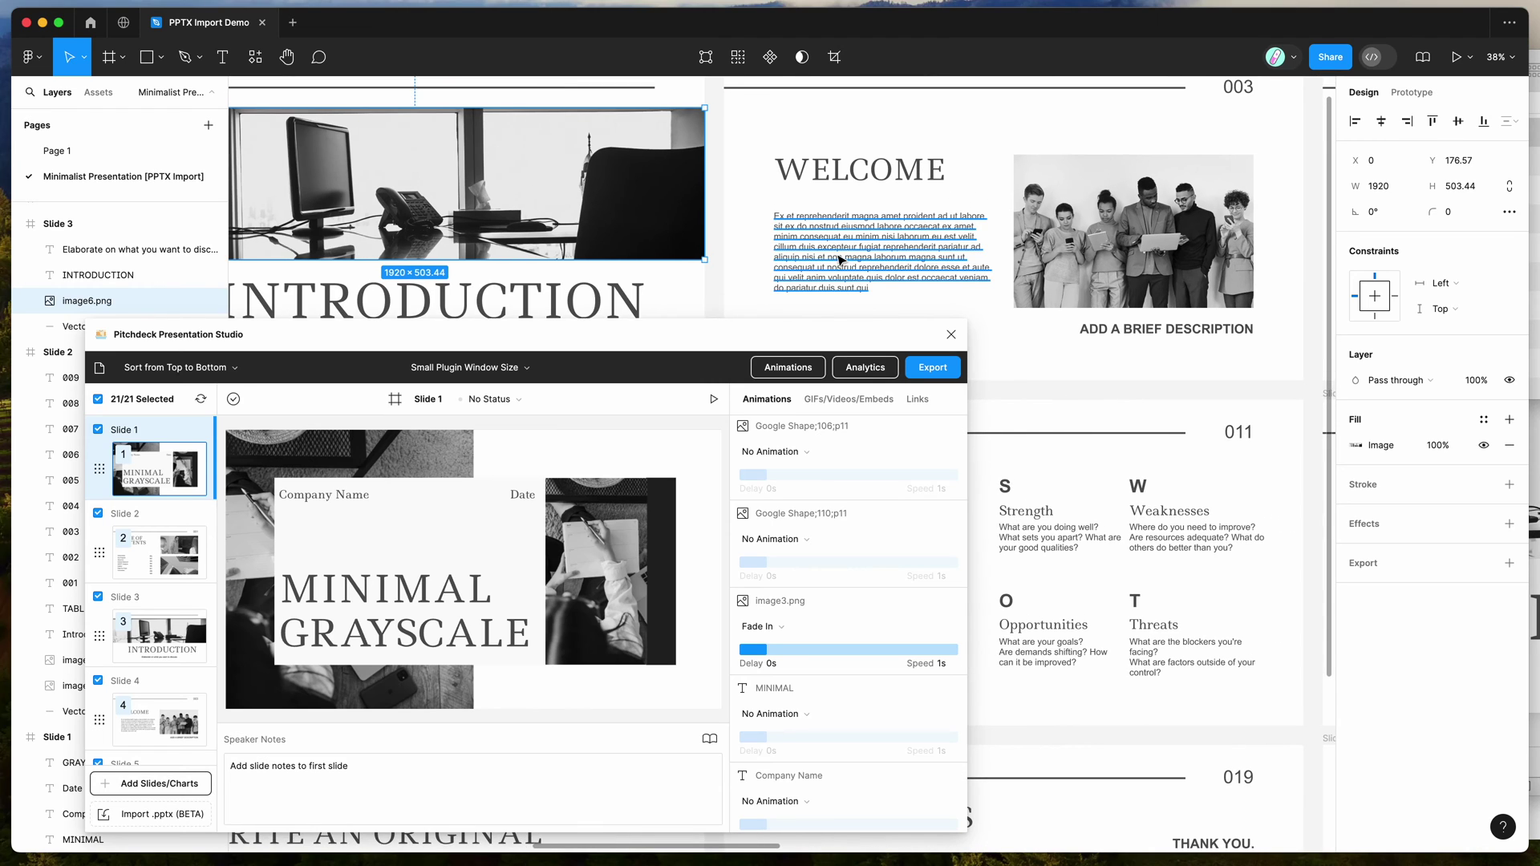
{"action": "left_click_drag", "start_coordinate": [766, 340], "coordinate": [766, 323]}
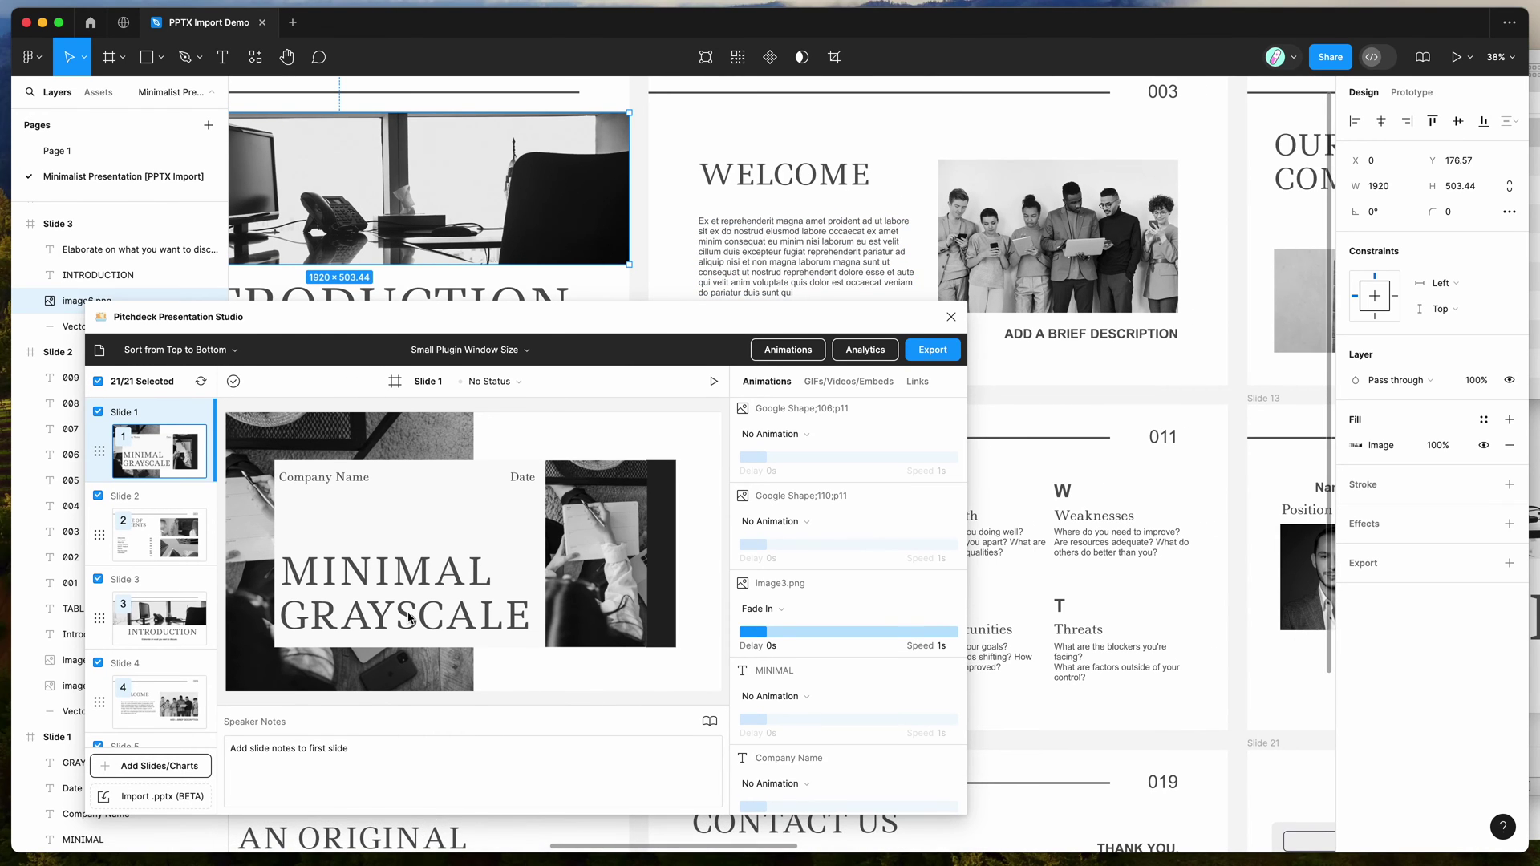
{"action": "key", "text": "super+Tab"}
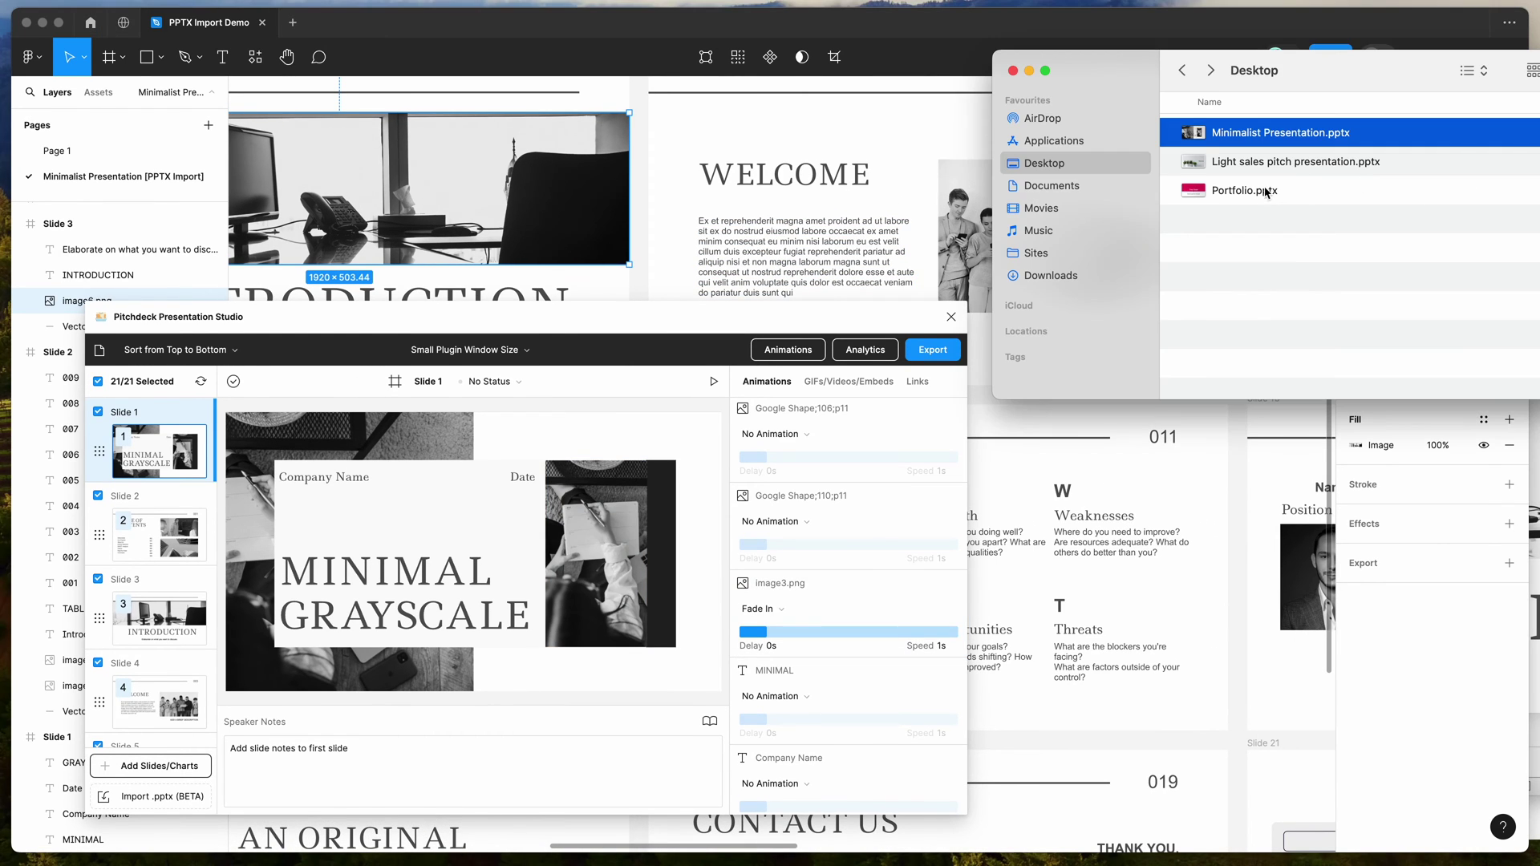
Step: Drag Portfolio.pptx onto Import .pptx (BETA), creating a 10-slide Portfolio [PPTX Import] page
{"action": "left_click", "coordinate": [1244, 192]}
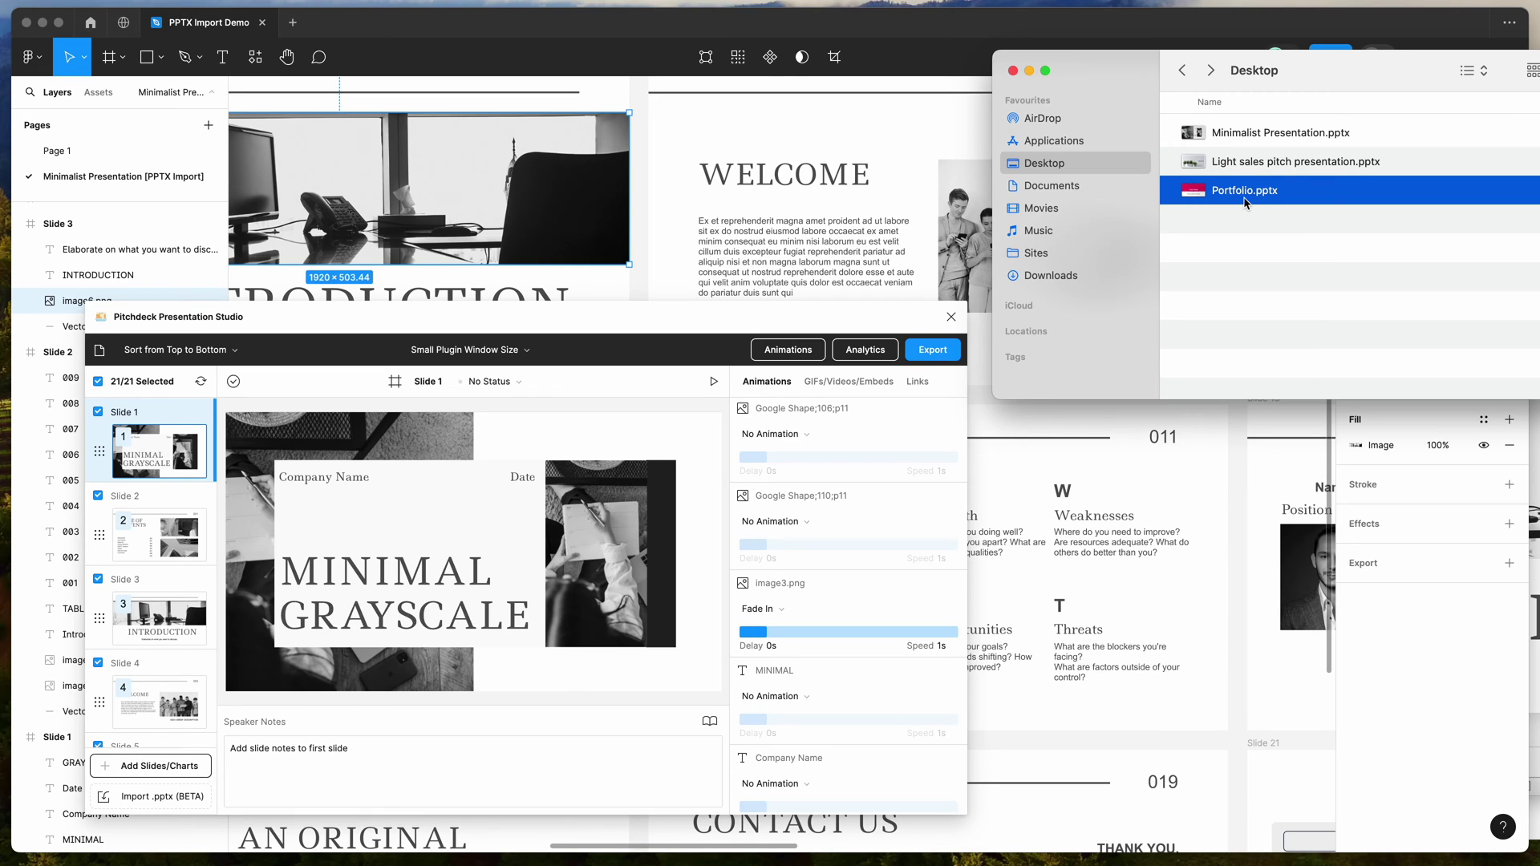
{"action": "left_click_drag", "start_coordinate": [1265, 197], "coordinate": [187, 795]}
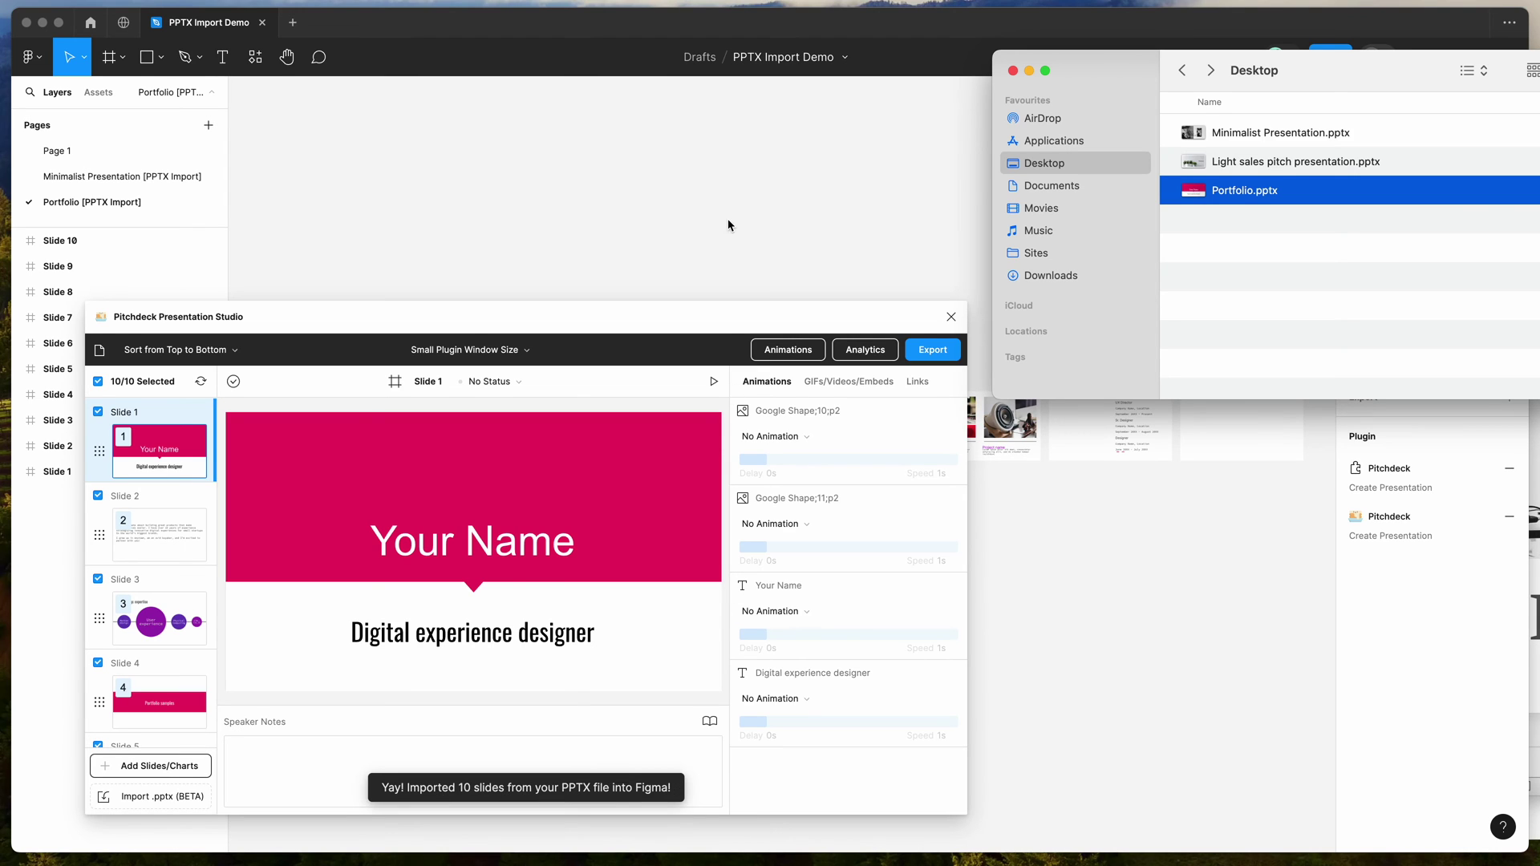
Step: Return to Figma's Portfolio page and bring Slide 2 into view
{"action": "left_click", "coordinate": [94, 202]}
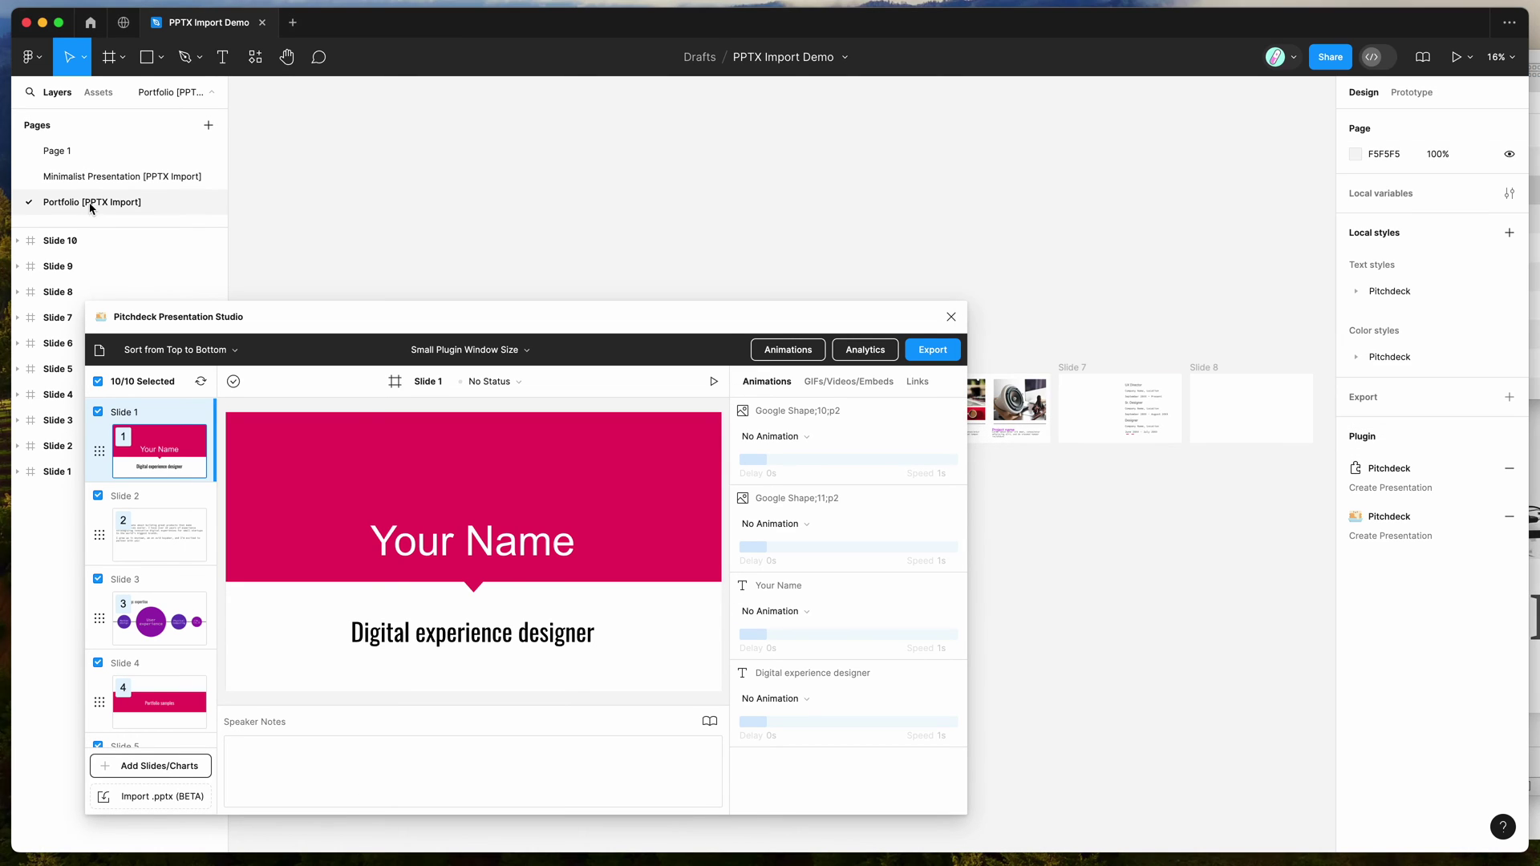
{"action": "scroll", "coordinate": [321, 245], "scroll_direction": "down", "scroll_amount": 2}
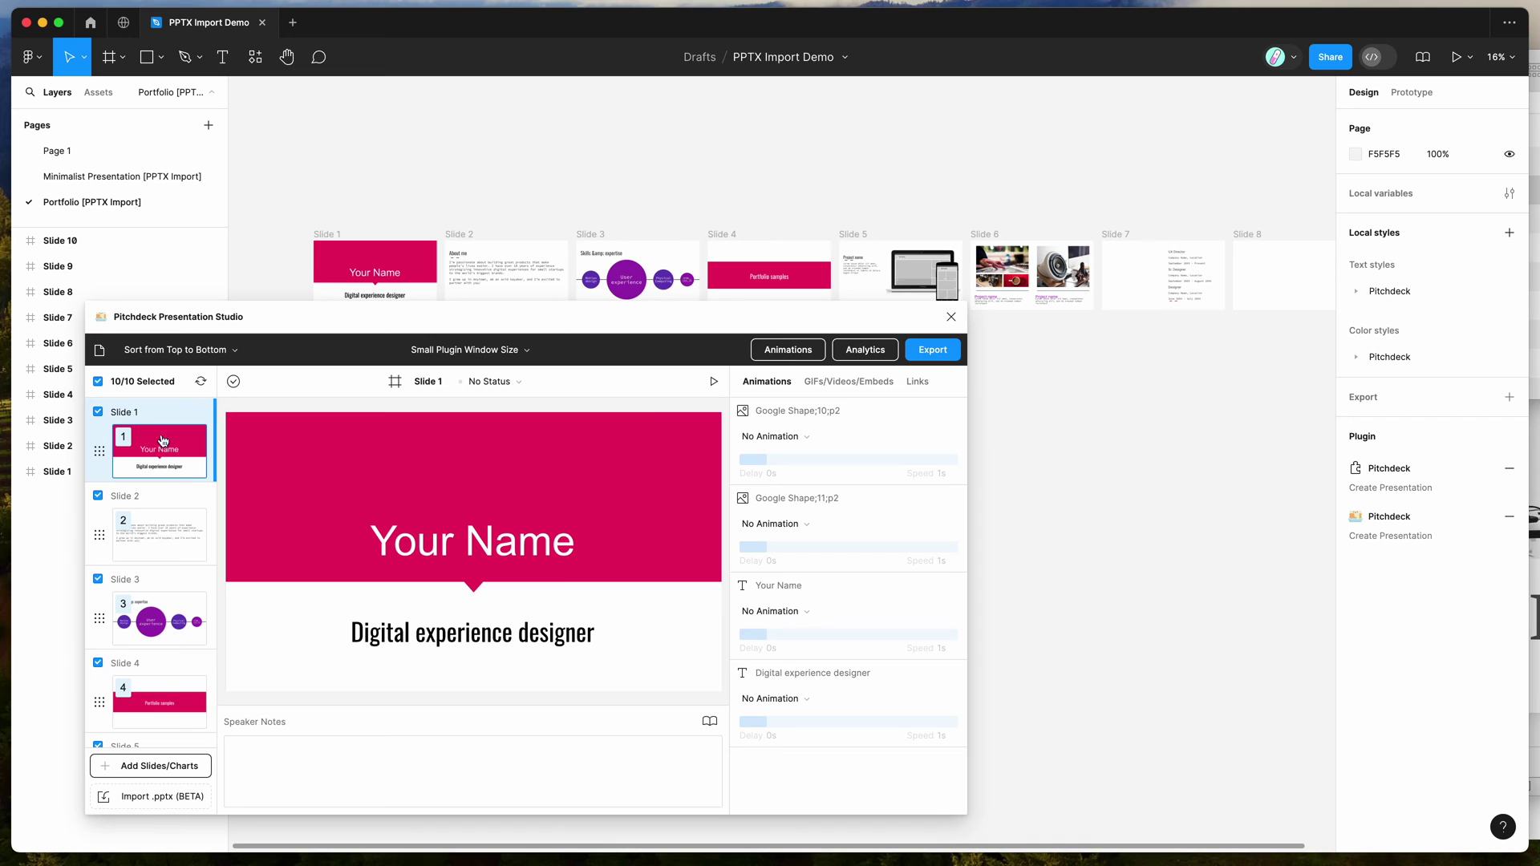
{"action": "scroll", "coordinate": [350, 219], "scroll_direction": "down", "scroll_amount": 2}
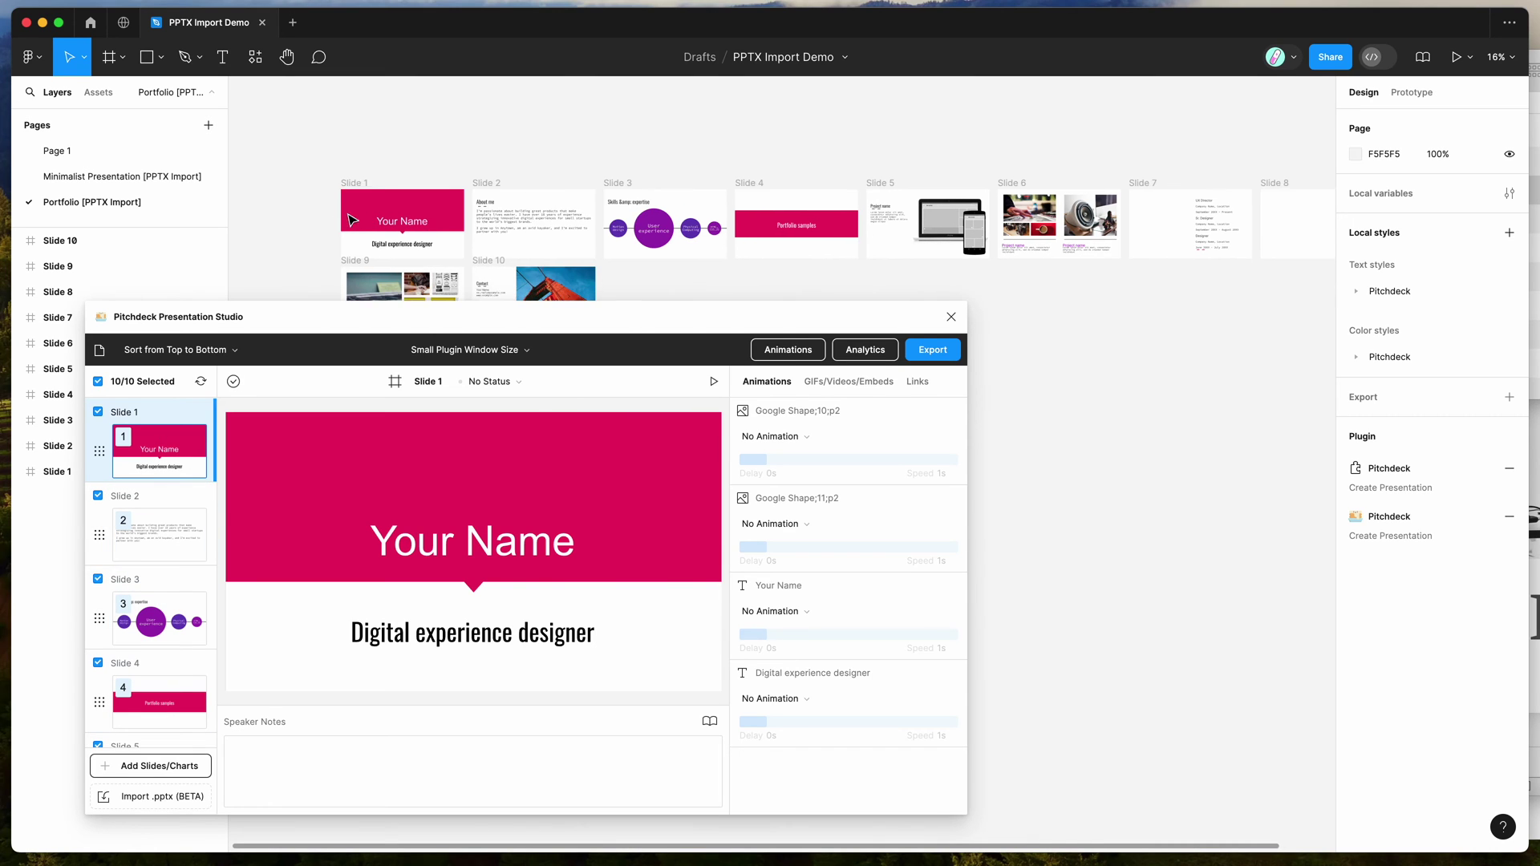
{"action": "left_click_drag", "start_coordinate": [354, 321], "coordinate": [337, 337]}
{"action": "scroll", "coordinate": [586, 210], "scroll_direction": "left", "scroll_amount": 5}
{"action": "scroll", "coordinate": [591, 207], "scroll_direction": "up", "scroll_amount": 5}
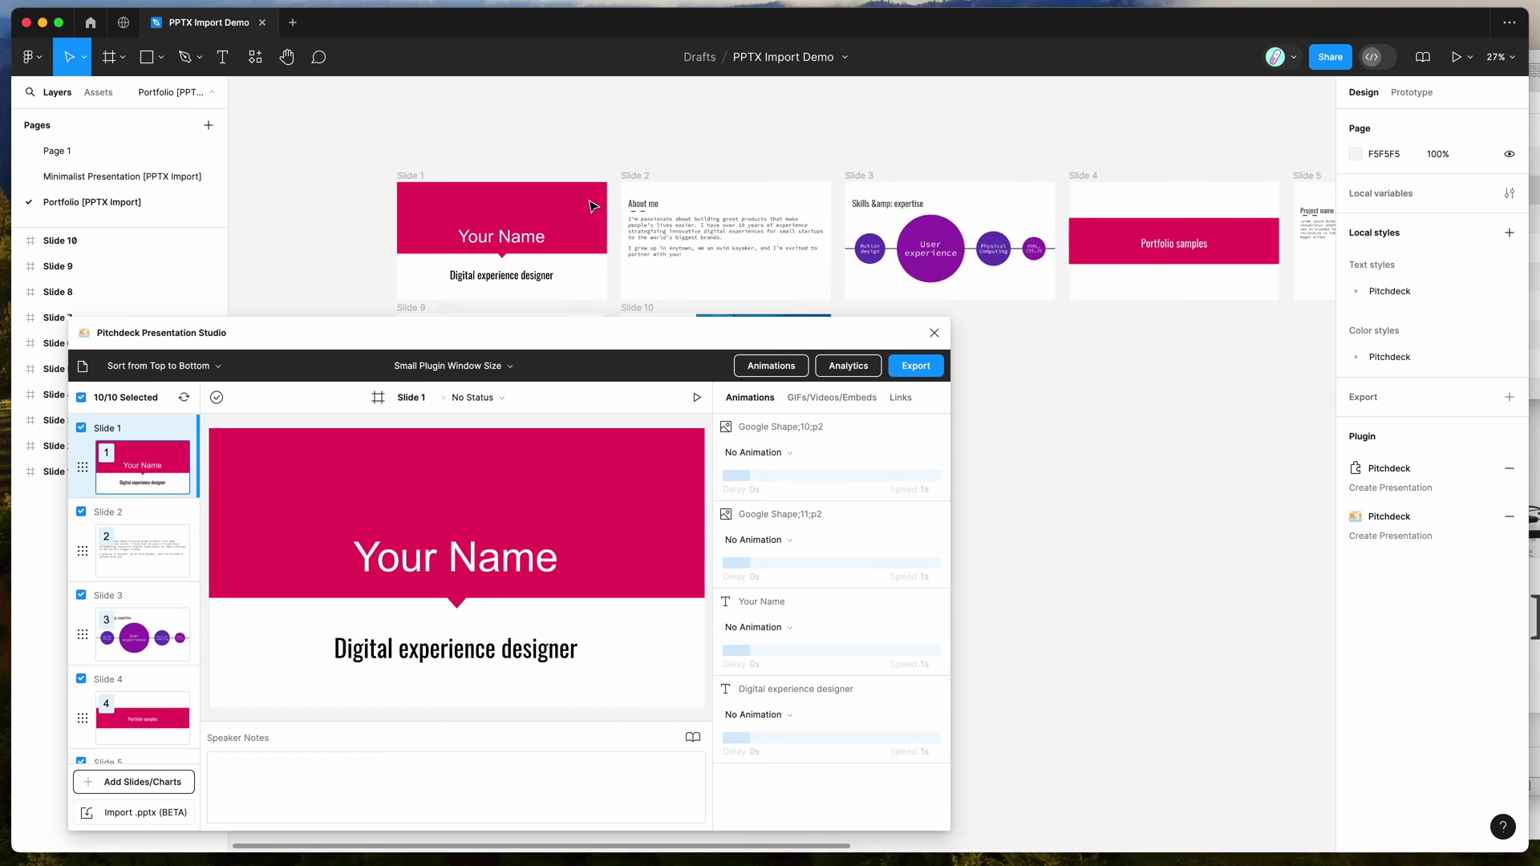
Step: Delete the word 'digital' from Slide 2's About me paragraph, then switch to PowerPoint
{"action": "double_click", "coordinate": [727, 204]}
{"action": "left_click", "coordinate": [728, 204]}
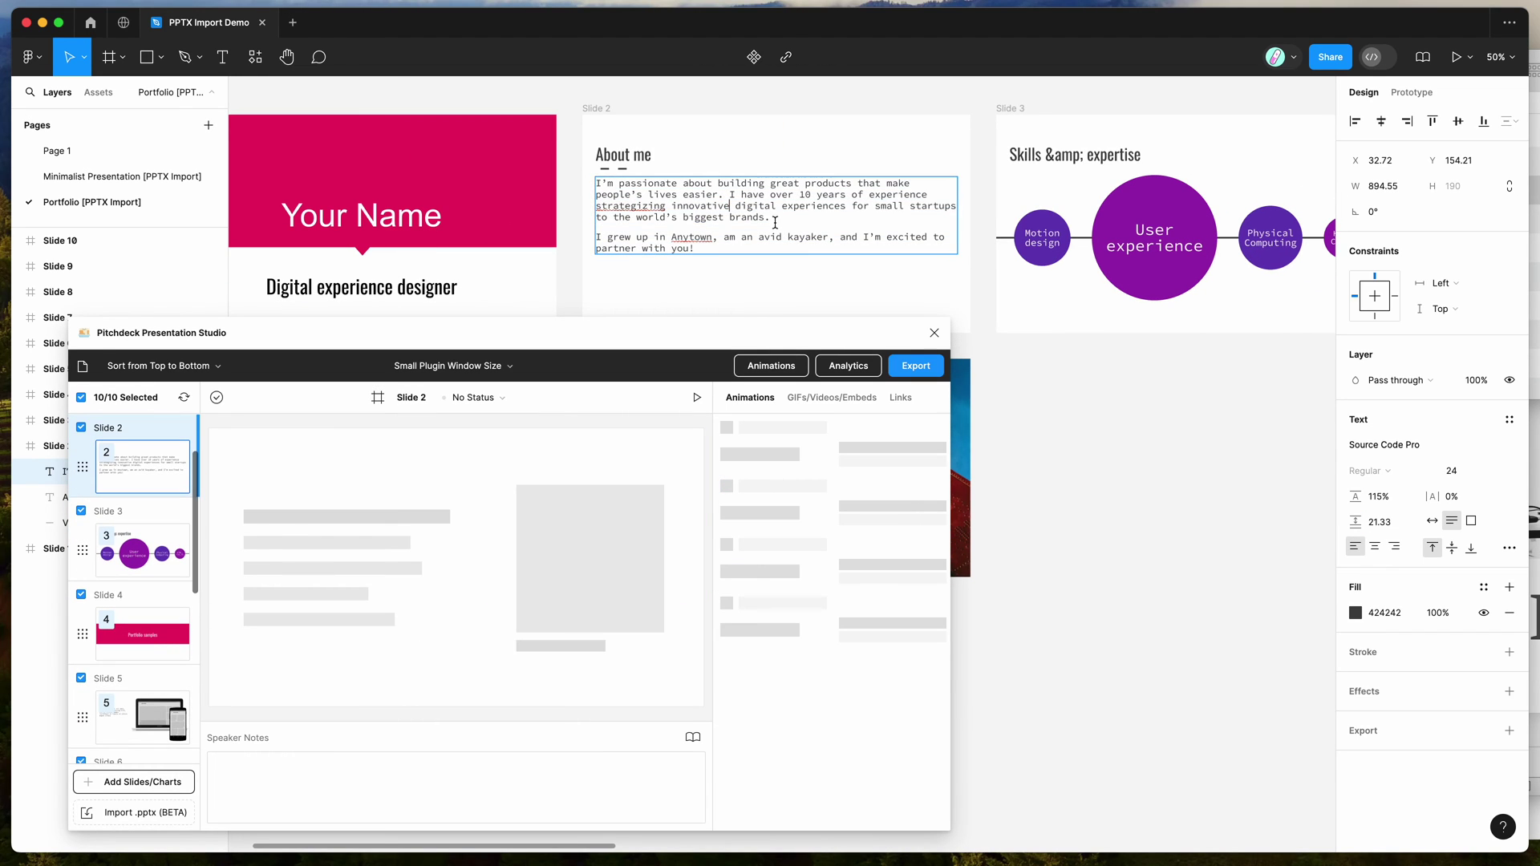
{"action": "double_click", "coordinate": [744, 206]}
{"action": "key", "text": "BackSpace"}
{"action": "key", "text": "BackSpace"}
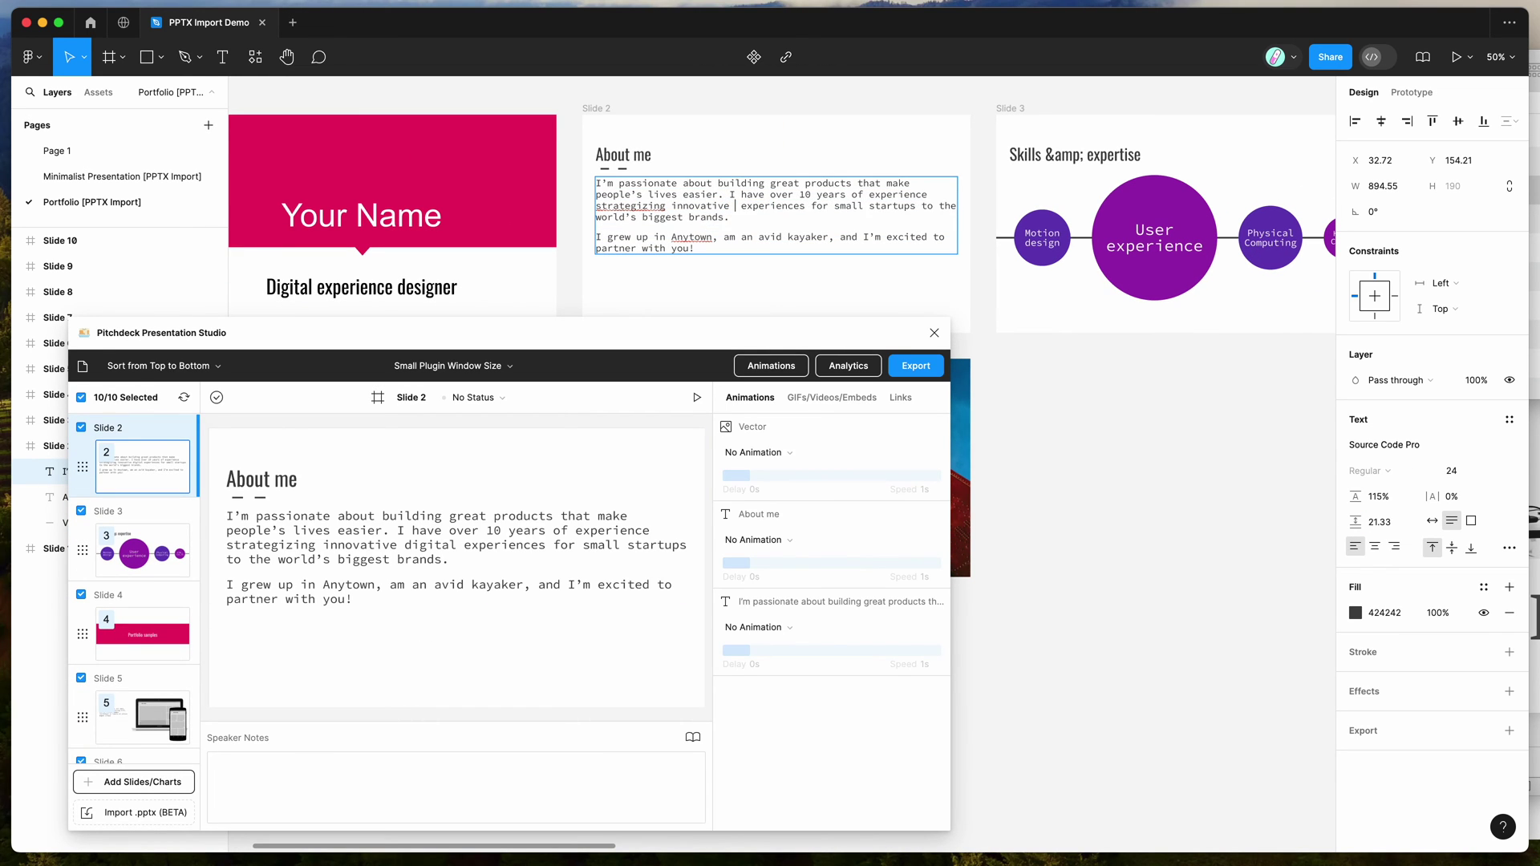
{"action": "key", "text": "Escape"}
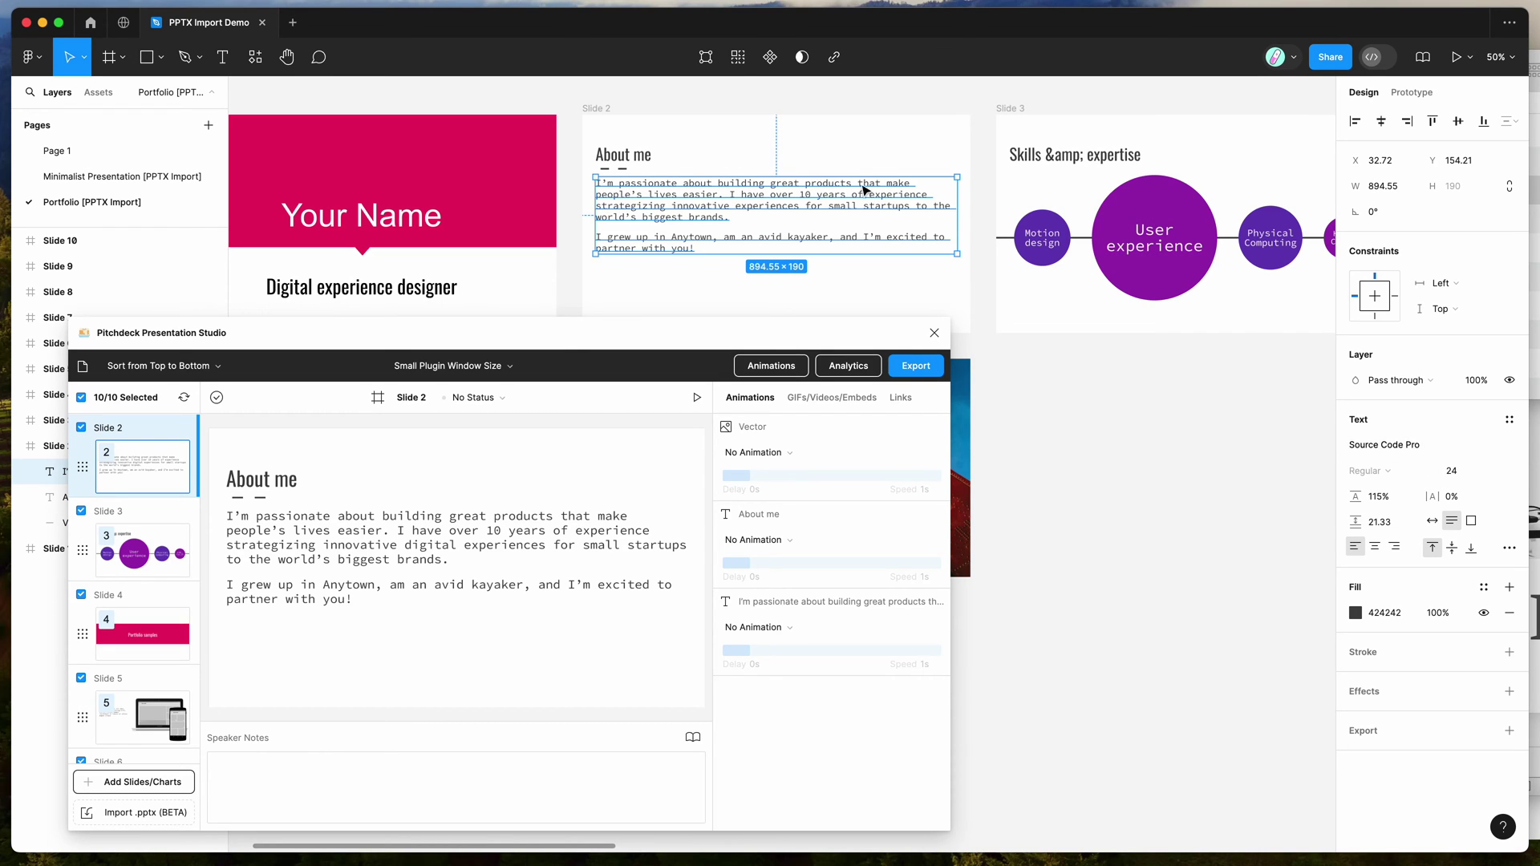
{"action": "key", "text": "Return"}
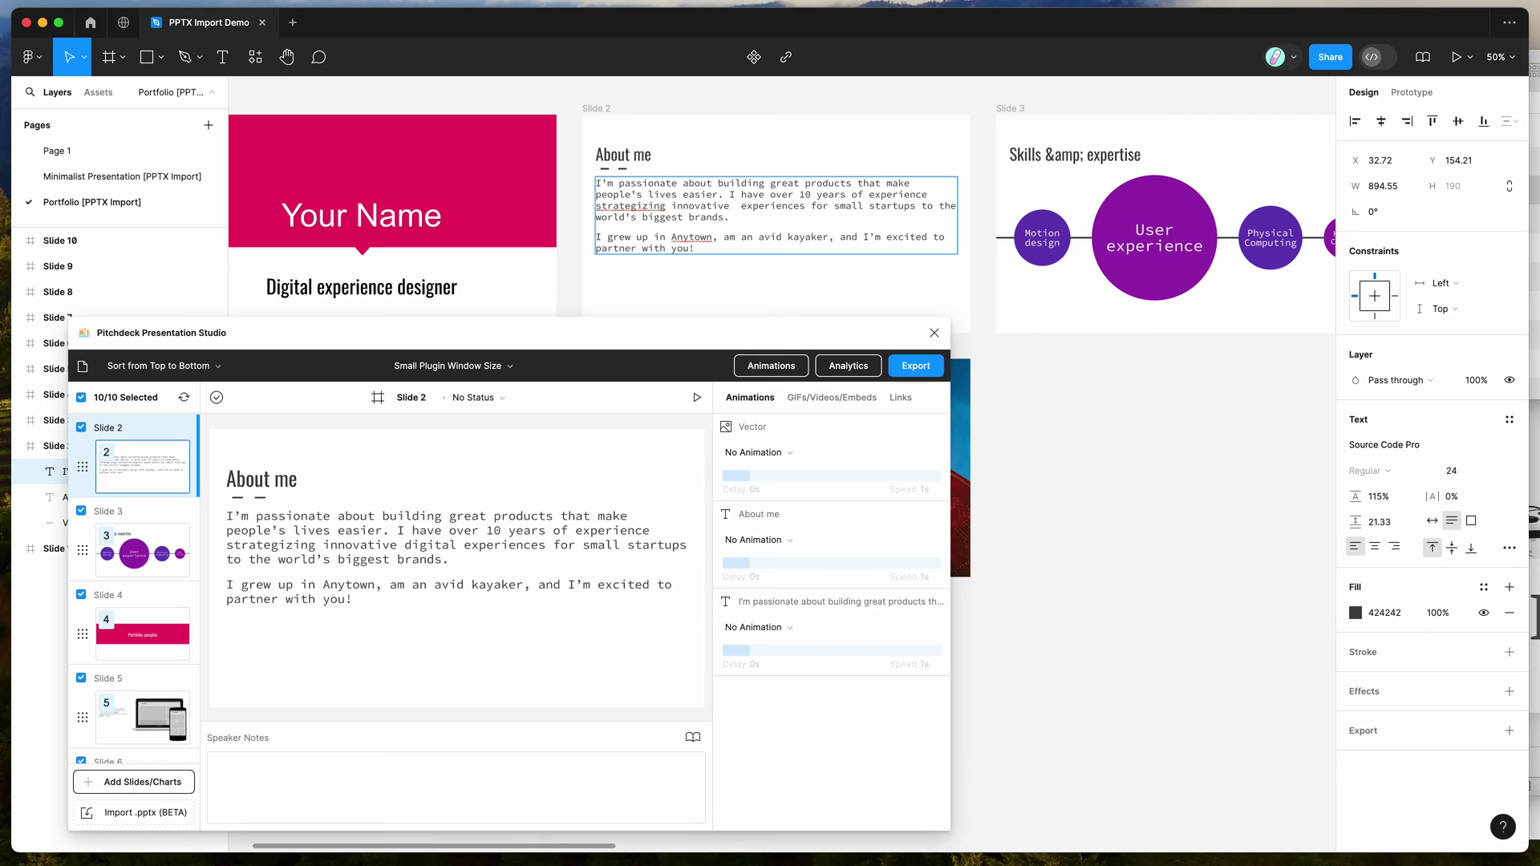
{"action": "key", "text": "super+Tab"}
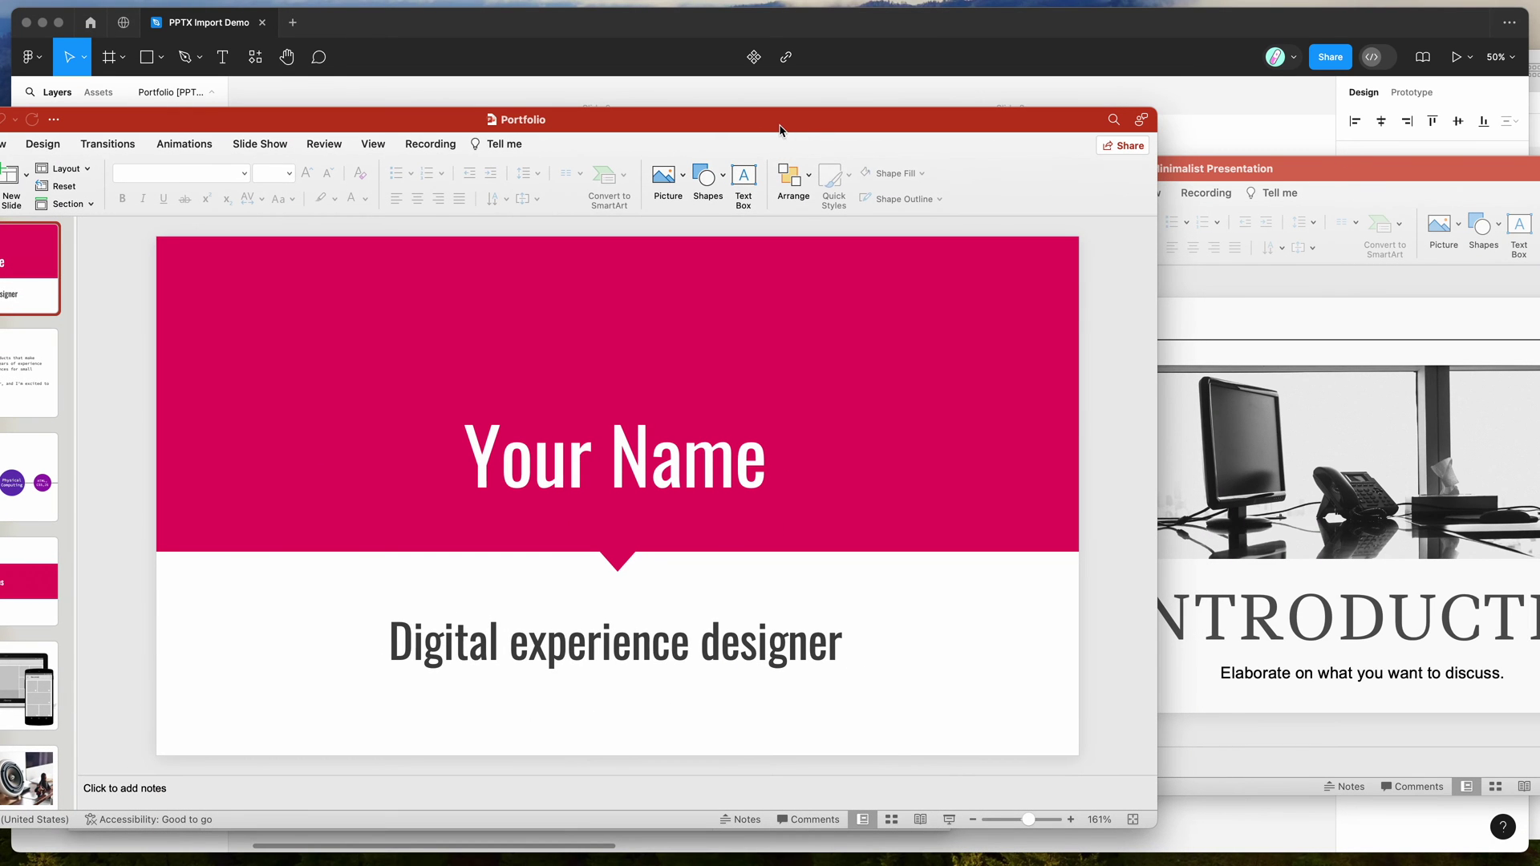
Step: Inspect the body text on Portfolio slides 2 and 5 in PowerPoint, then hide PowerPoint
{"action": "left_click_drag", "start_coordinate": [782, 130], "coordinate": [1318, 88]}
{"action": "left_click", "coordinate": [501, 329]}
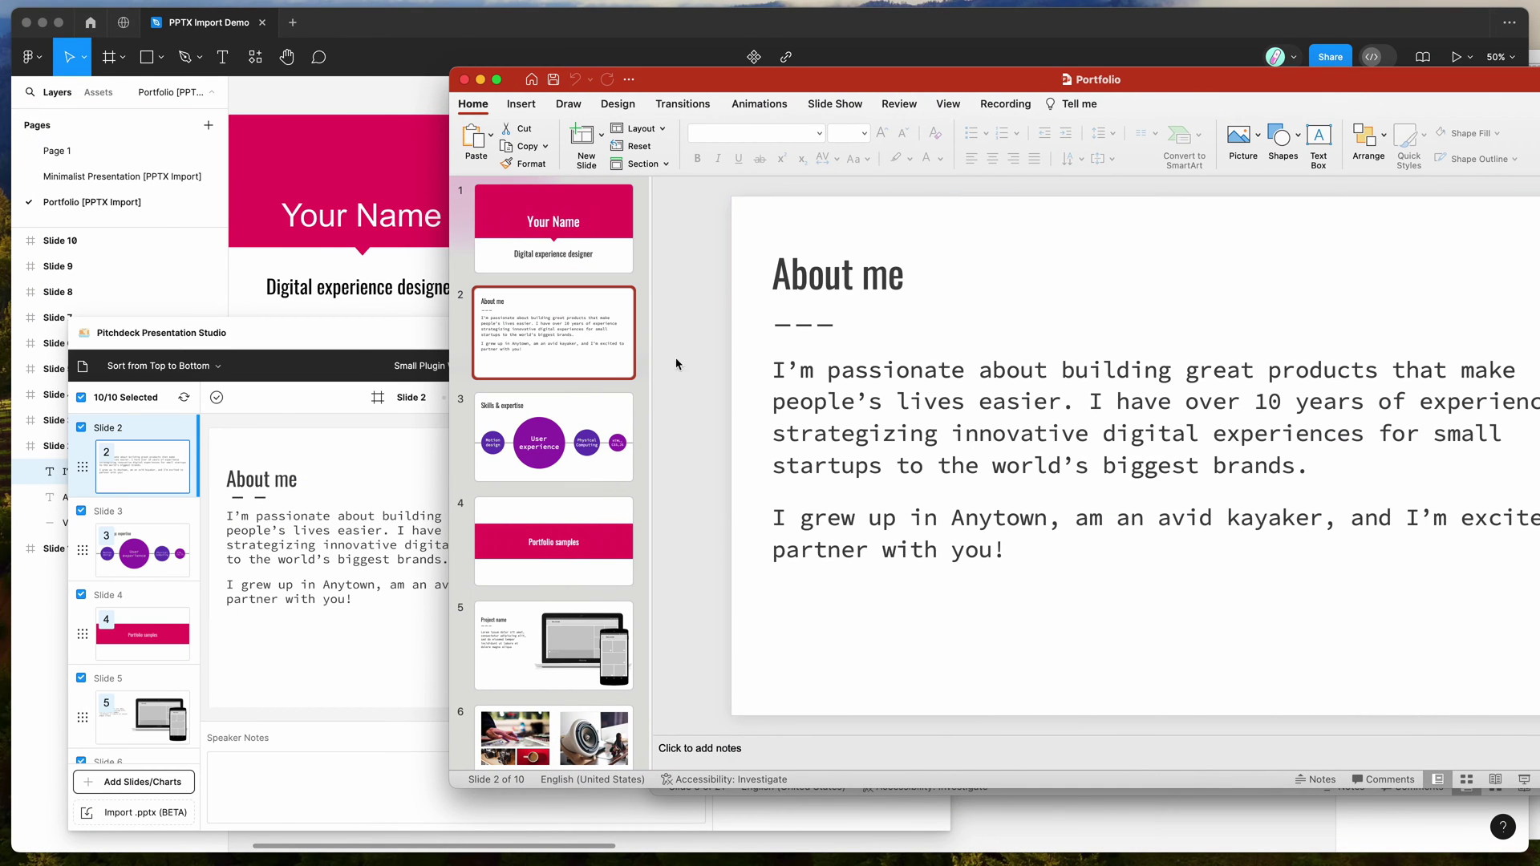
{"action": "left_click", "coordinate": [909, 401]}
{"action": "scroll", "coordinate": [521, 475], "scroll_direction": "down", "scroll_amount": 3}
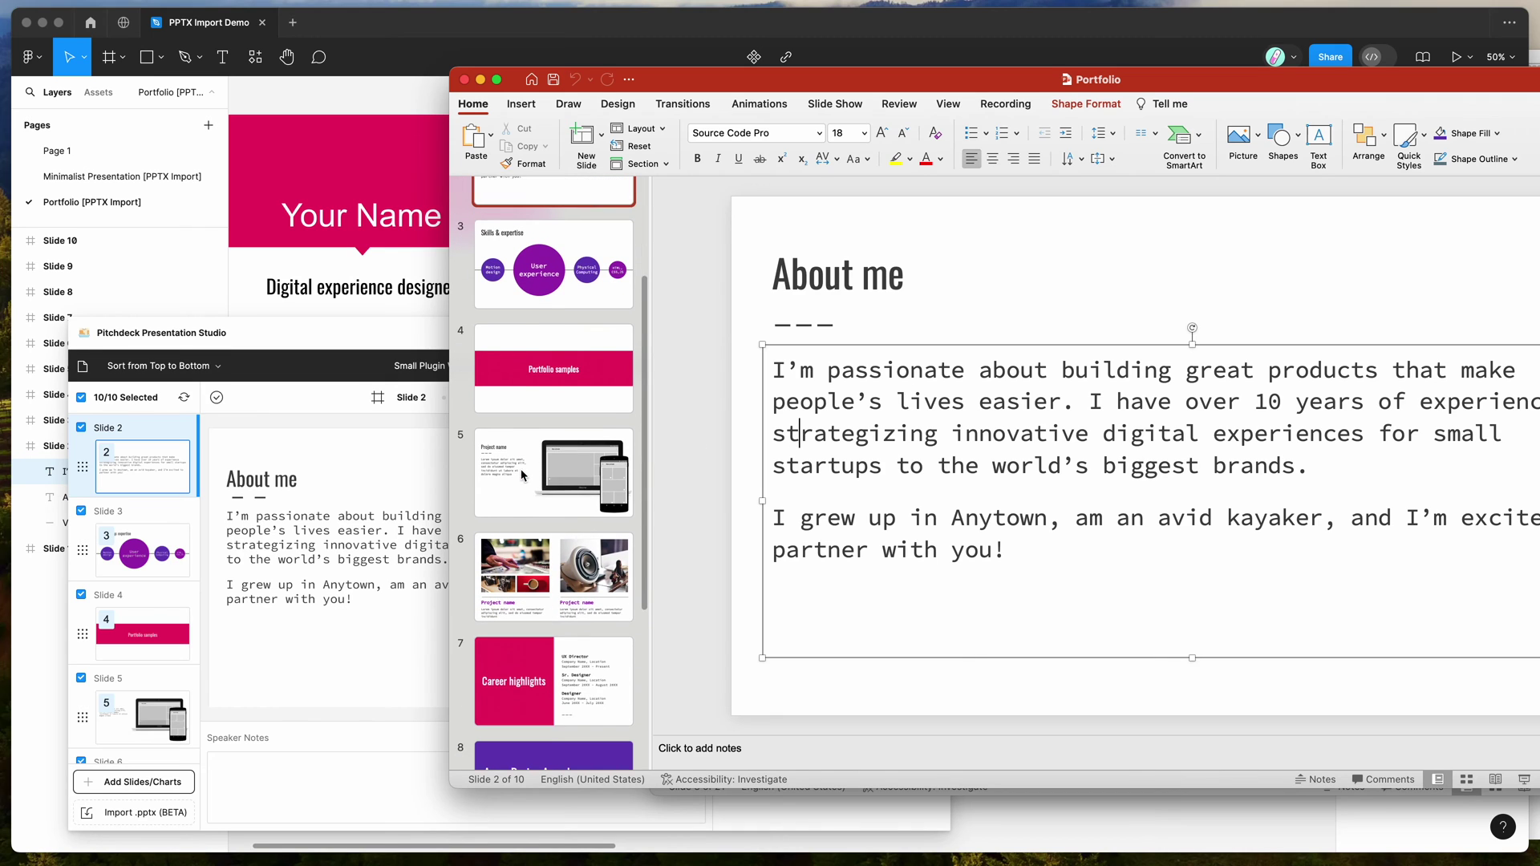
{"action": "left_click", "coordinate": [521, 465]}
{"action": "left_click", "coordinate": [909, 401]}
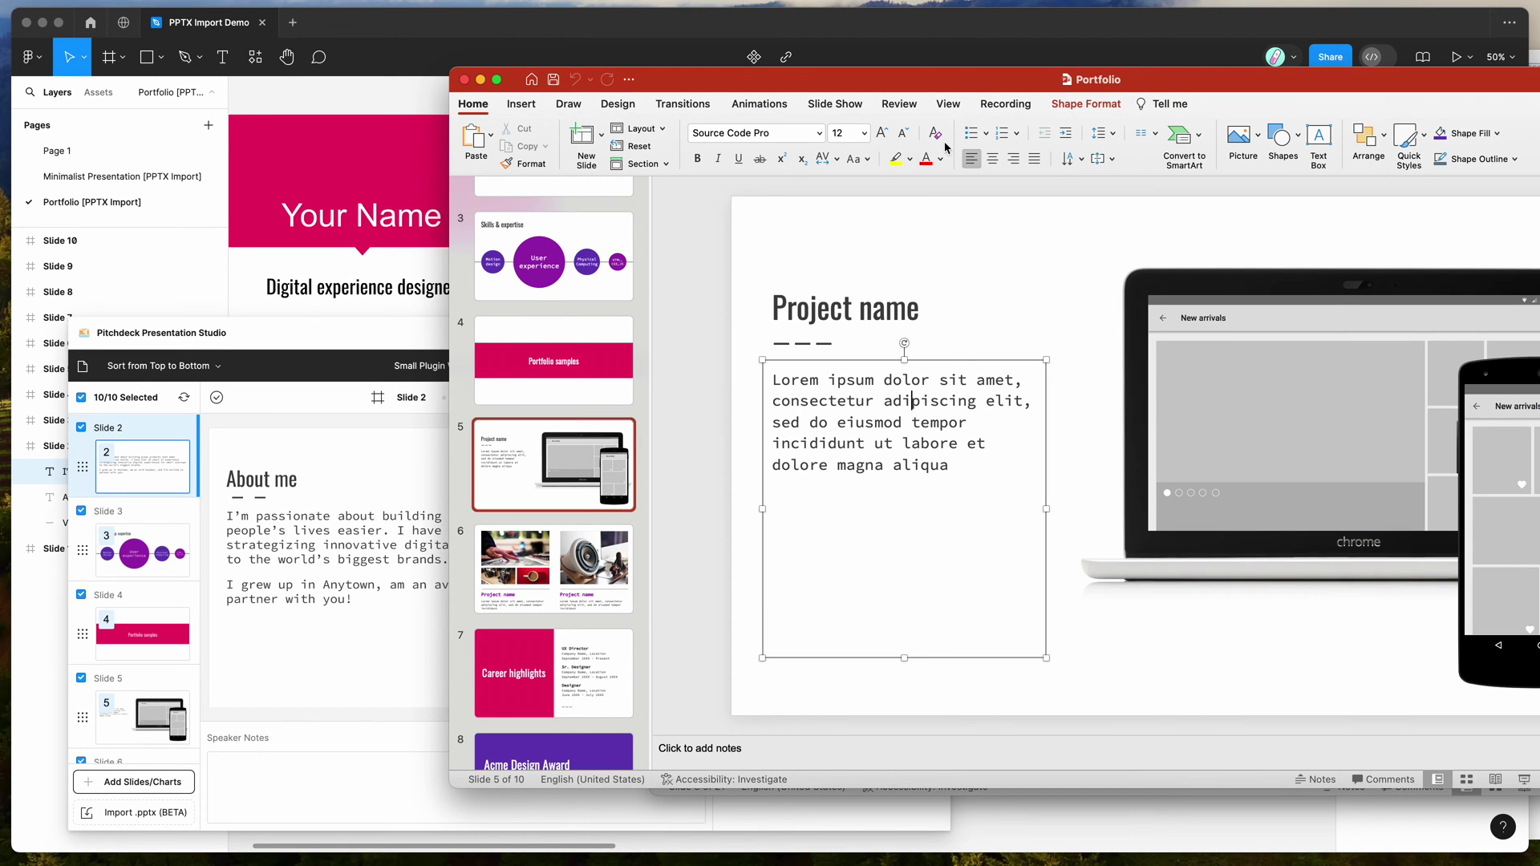
{"action": "key", "text": "super+h"}
Step: Select Slide 5's laptop screen image in Figma, then bring up the Hypermatic import docs
{"action": "scroll", "coordinate": [903, 205], "scroll_direction": "right", "scroll_amount": 5}
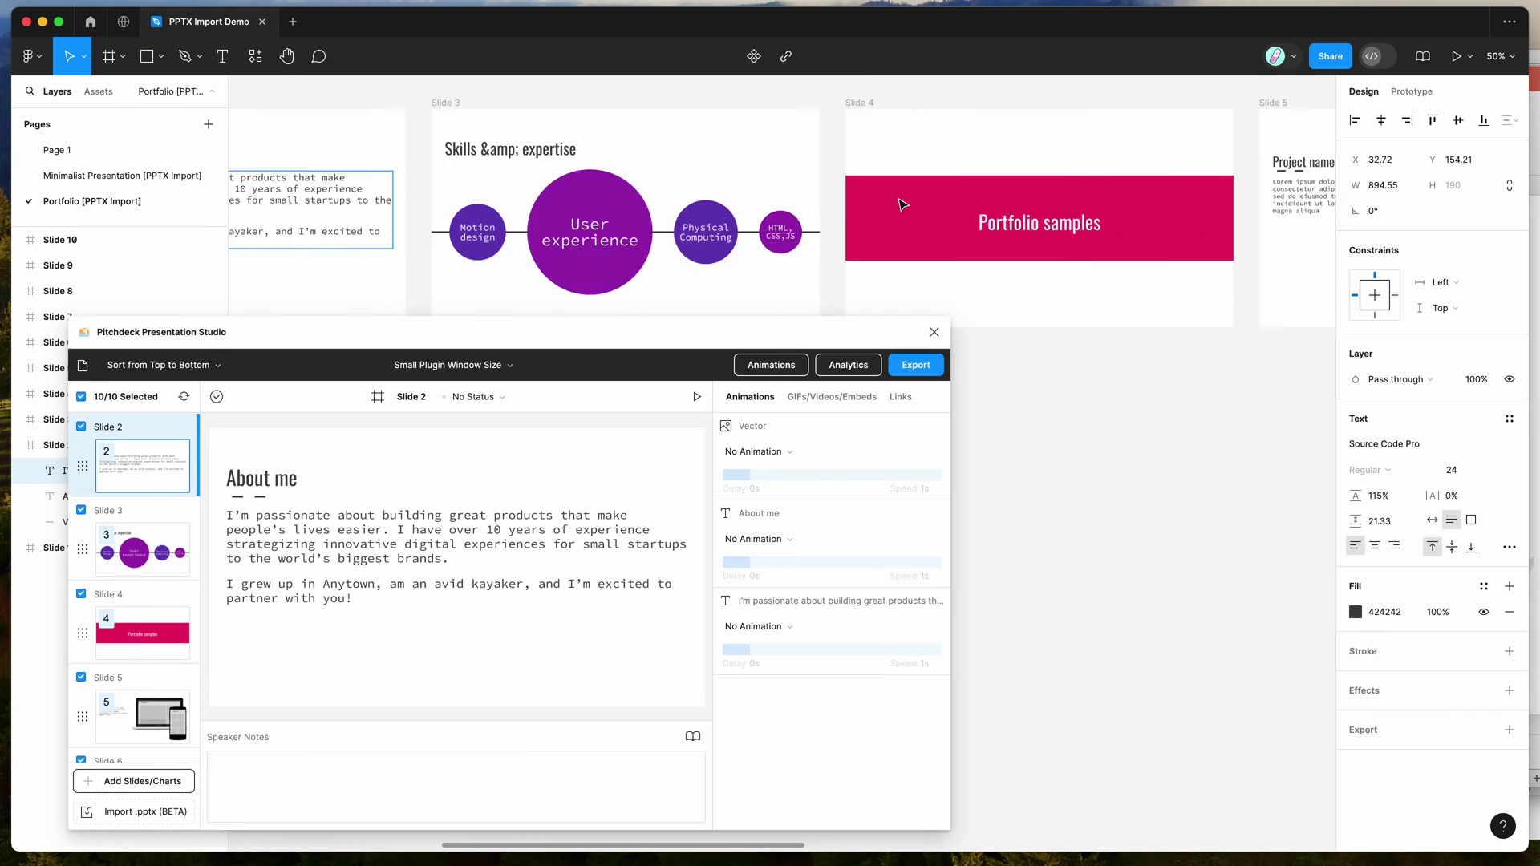
{"action": "scroll", "coordinate": [903, 205], "scroll_direction": "right", "scroll_amount": 6}
{"action": "scroll", "coordinate": [559, 217], "scroll_direction": "up", "scroll_amount": 3}
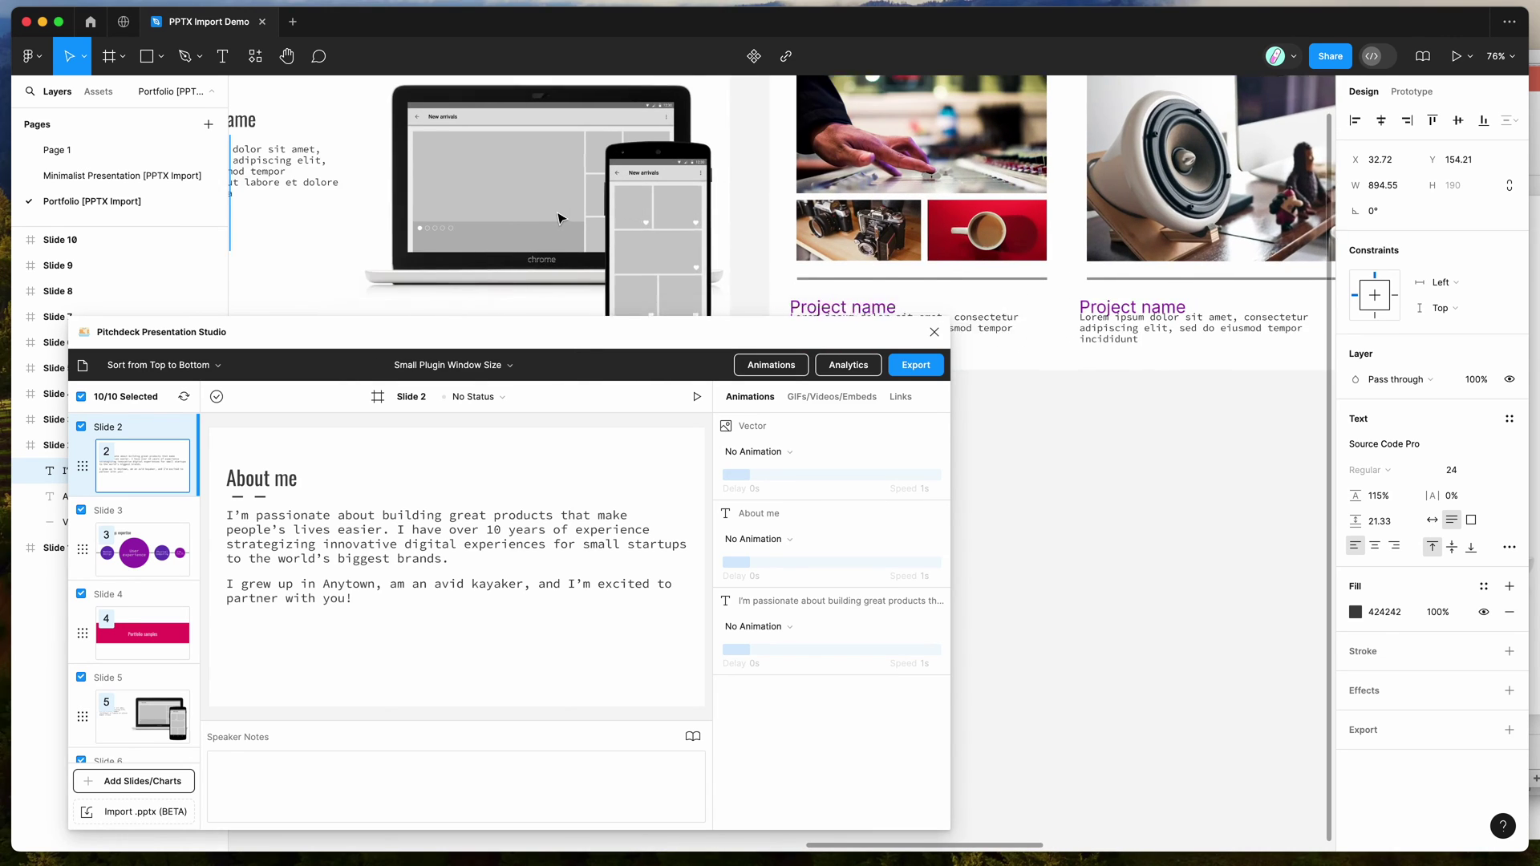
{"action": "scroll", "coordinate": [562, 216], "scroll_direction": "left", "scroll_amount": 3}
{"action": "left_click", "coordinate": [608, 207]}
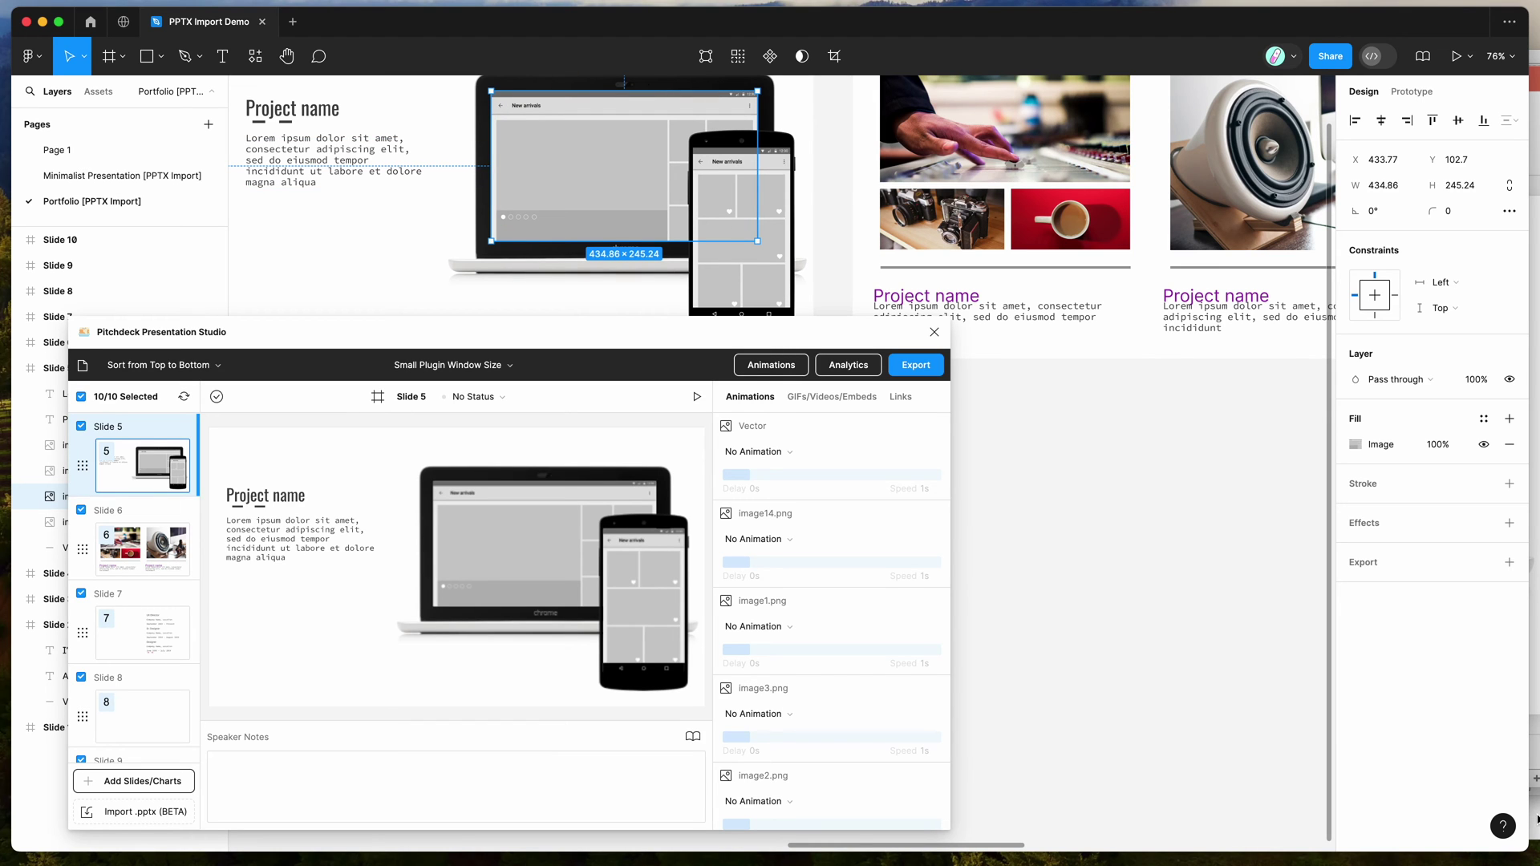
{"action": "left_click", "coordinate": [1536, 819]}
{"action": "left_click_drag", "start_coordinate": [1324, 222], "coordinate": [1163, 124]}
Step: Scroll to the docs' list of supported import content and highlight it
{"action": "scroll", "coordinate": [1105, 318], "scroll_direction": "down", "scroll_amount": 3}
{"action": "scroll", "coordinate": [1105, 318], "scroll_direction": "down", "scroll_amount": 8}
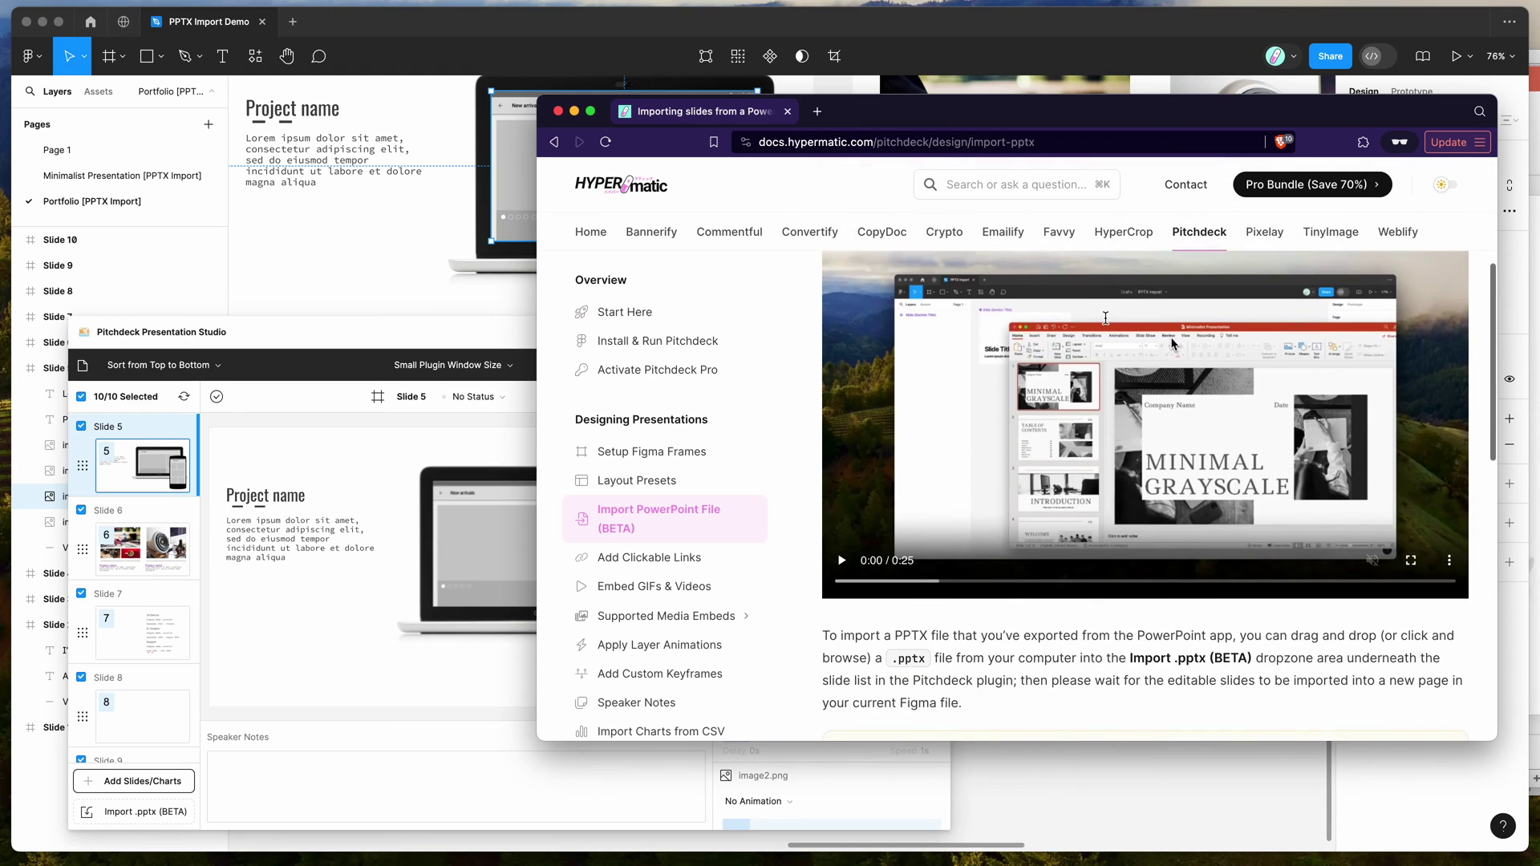
{"action": "scroll", "coordinate": [1105, 317], "scroll_direction": "up", "scroll_amount": 4}
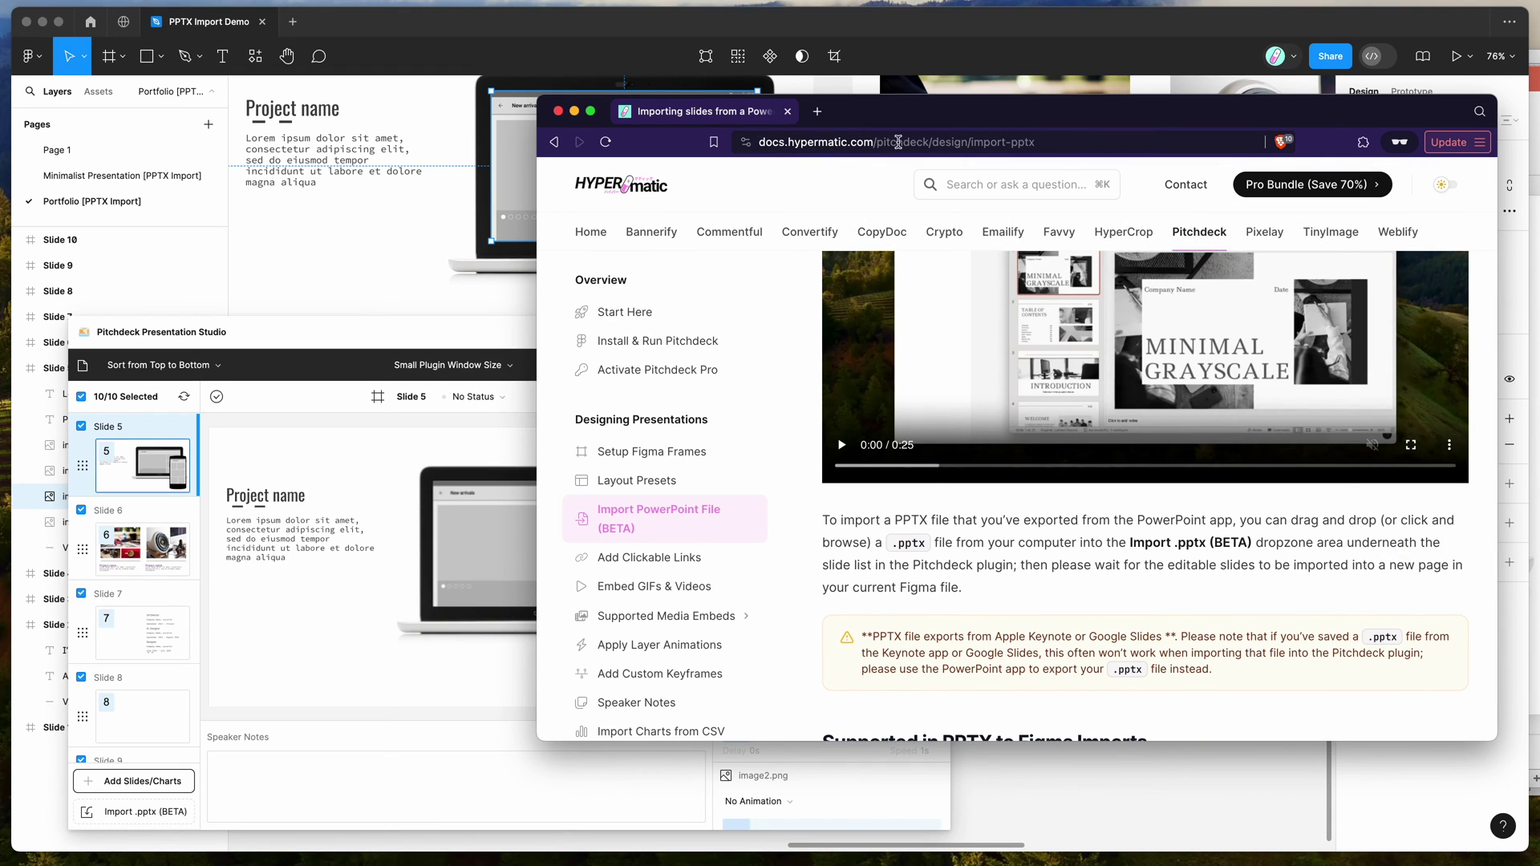
{"action": "scroll", "coordinate": [802, 337], "scroll_direction": "down", "scroll_amount": 1}
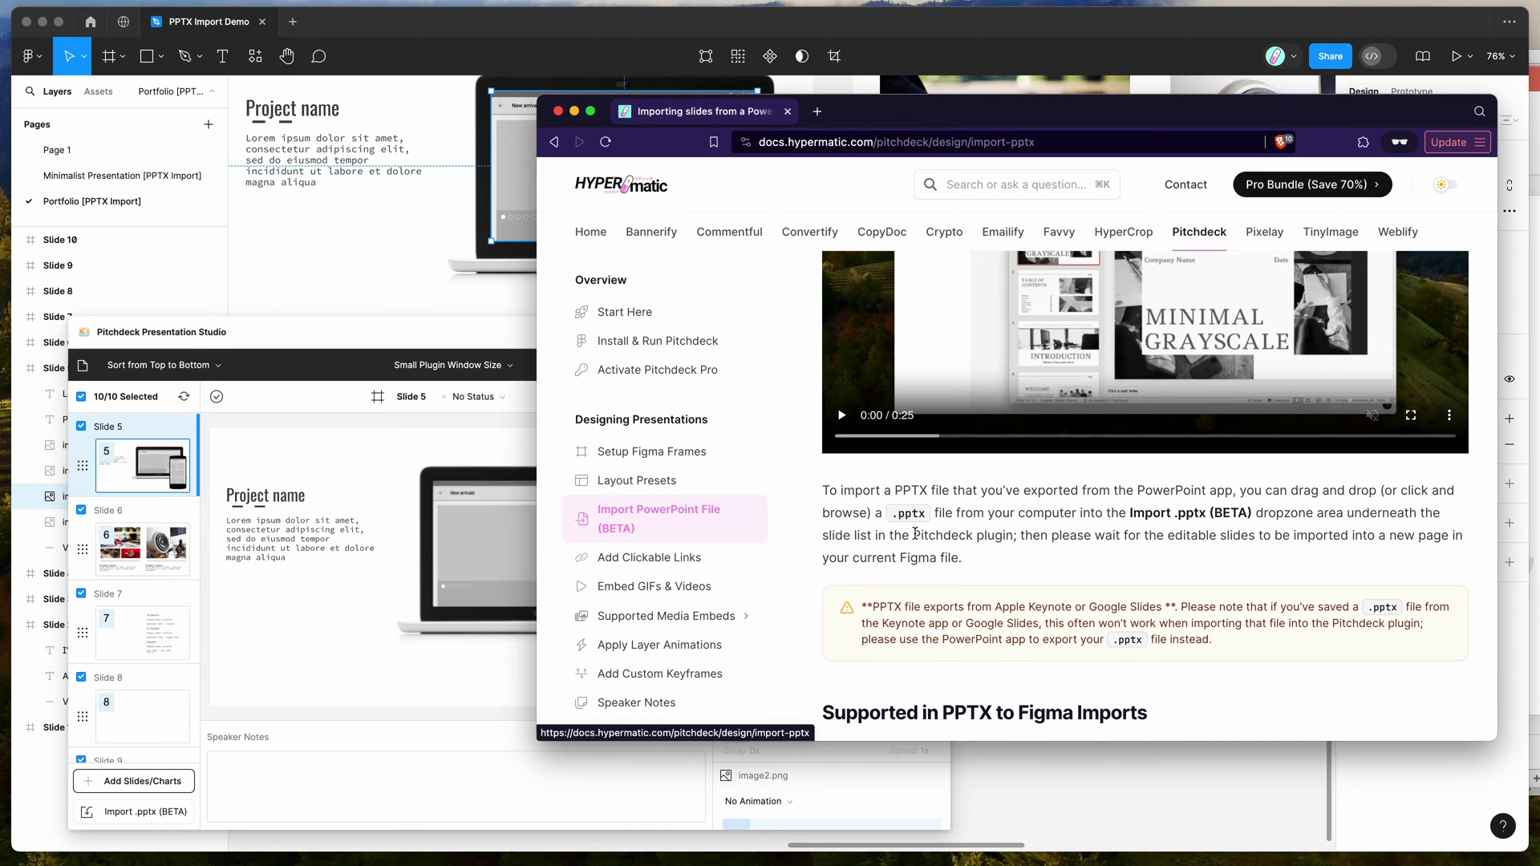
{"action": "scroll", "coordinate": [916, 538], "scroll_direction": "down", "scroll_amount": 5}
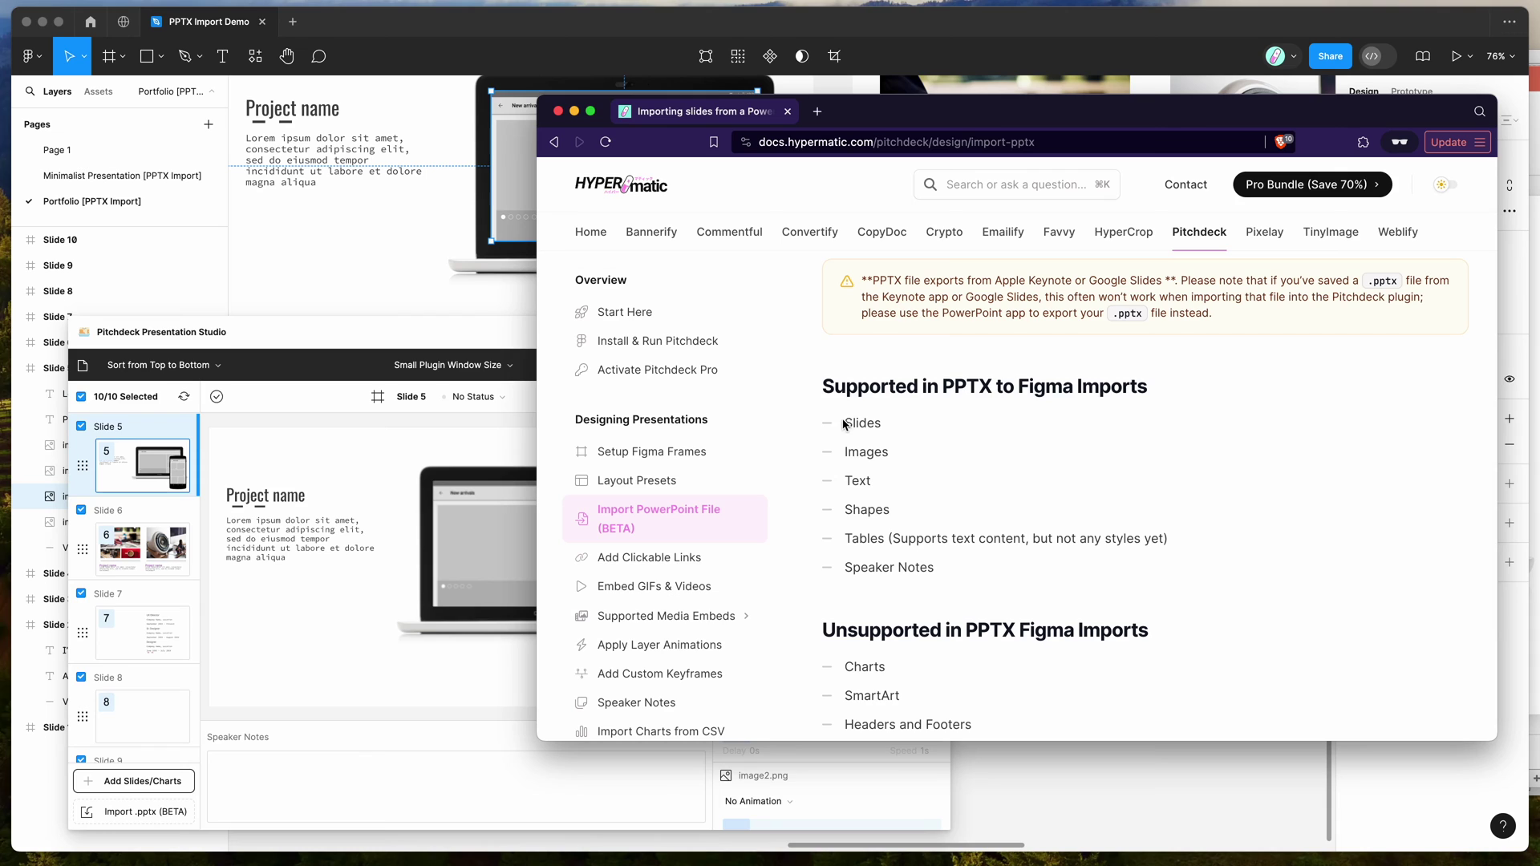
{"action": "left_click_drag", "start_coordinate": [842, 419], "coordinate": [965, 569]}
{"action": "scroll", "coordinate": [965, 561], "scroll_direction": "down", "scroll_amount": 2}
{"action": "left_click", "coordinate": [966, 539]}
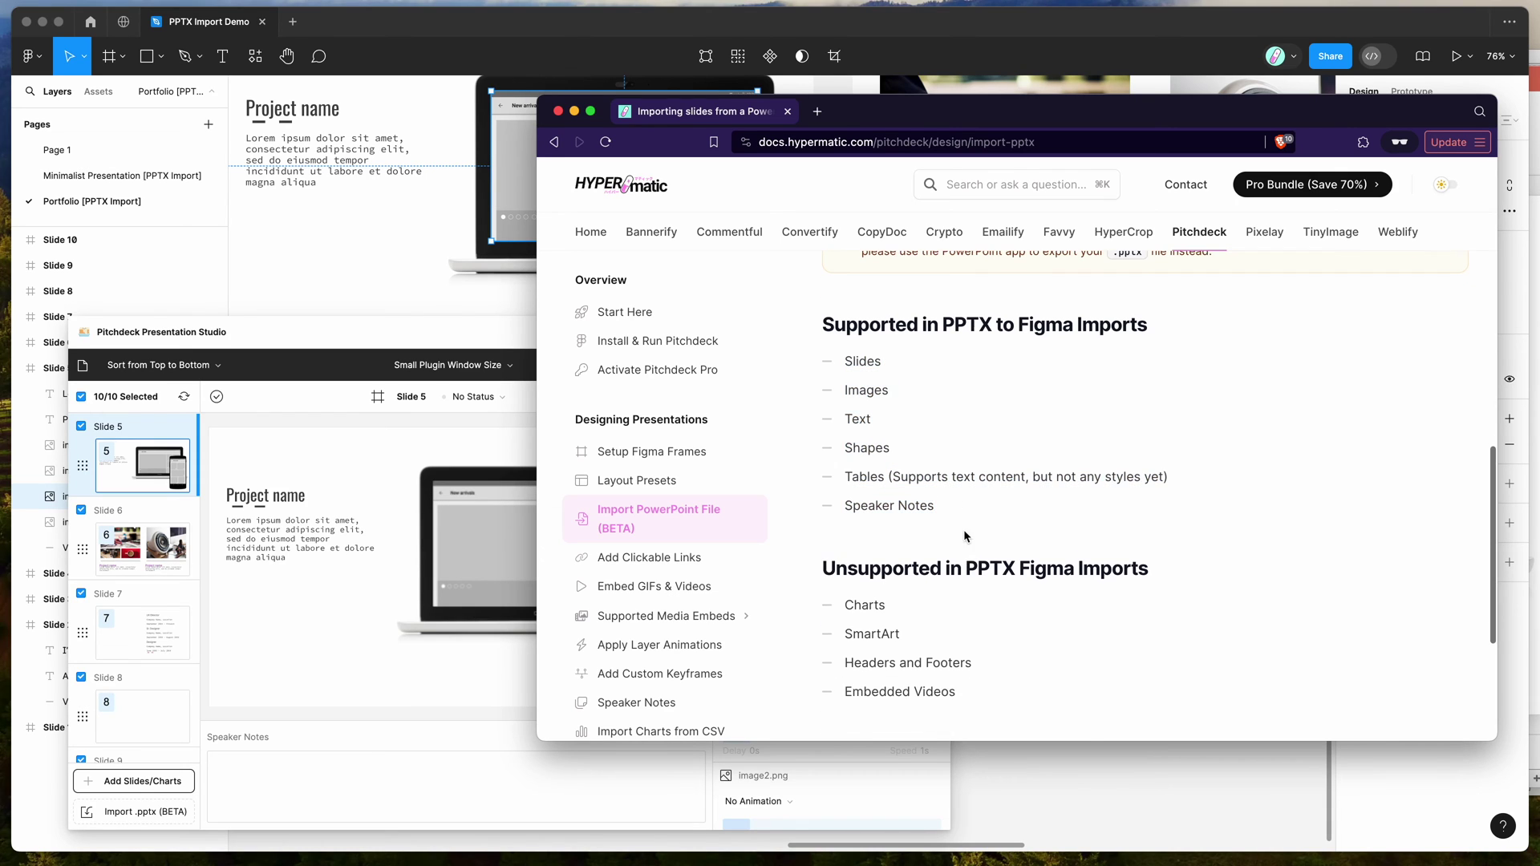
{"action": "scroll", "coordinate": [966, 538], "scroll_direction": "down", "scroll_amount": 1}
Step: Highlight the supported items in turn: Slides, Images, Text, Shapes, Tables and Speaker Notes
{"action": "double_click", "coordinate": [863, 312]}
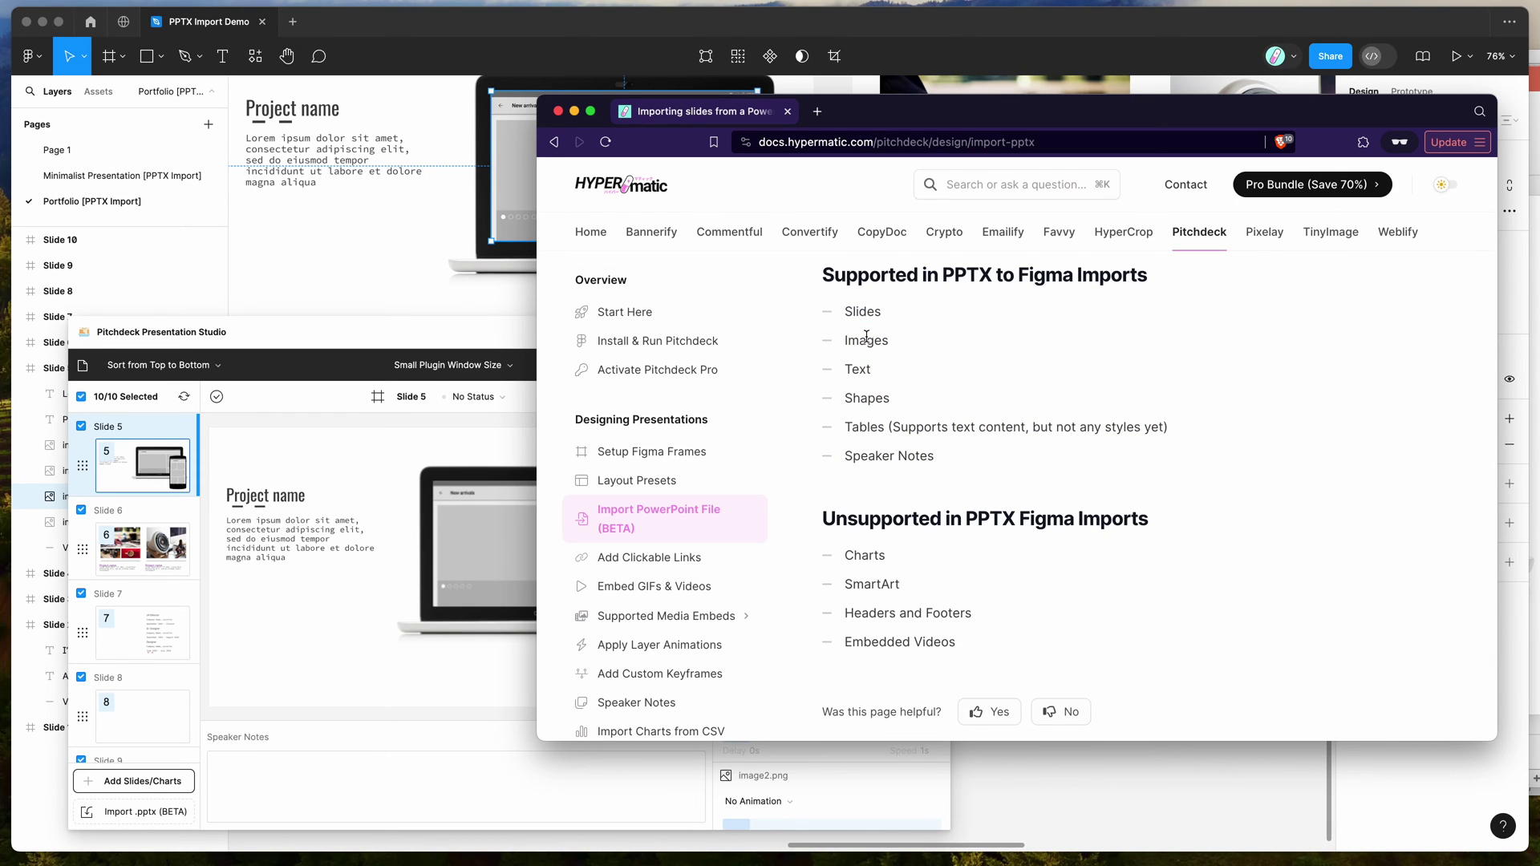
{"action": "double_click", "coordinate": [866, 341]}
{"action": "double_click", "coordinate": [859, 368]}
{"action": "double_click", "coordinate": [865, 399]}
{"action": "left_click", "coordinate": [859, 430]}
{"action": "left_click_drag", "start_coordinate": [891, 428], "coordinate": [1032, 428]}
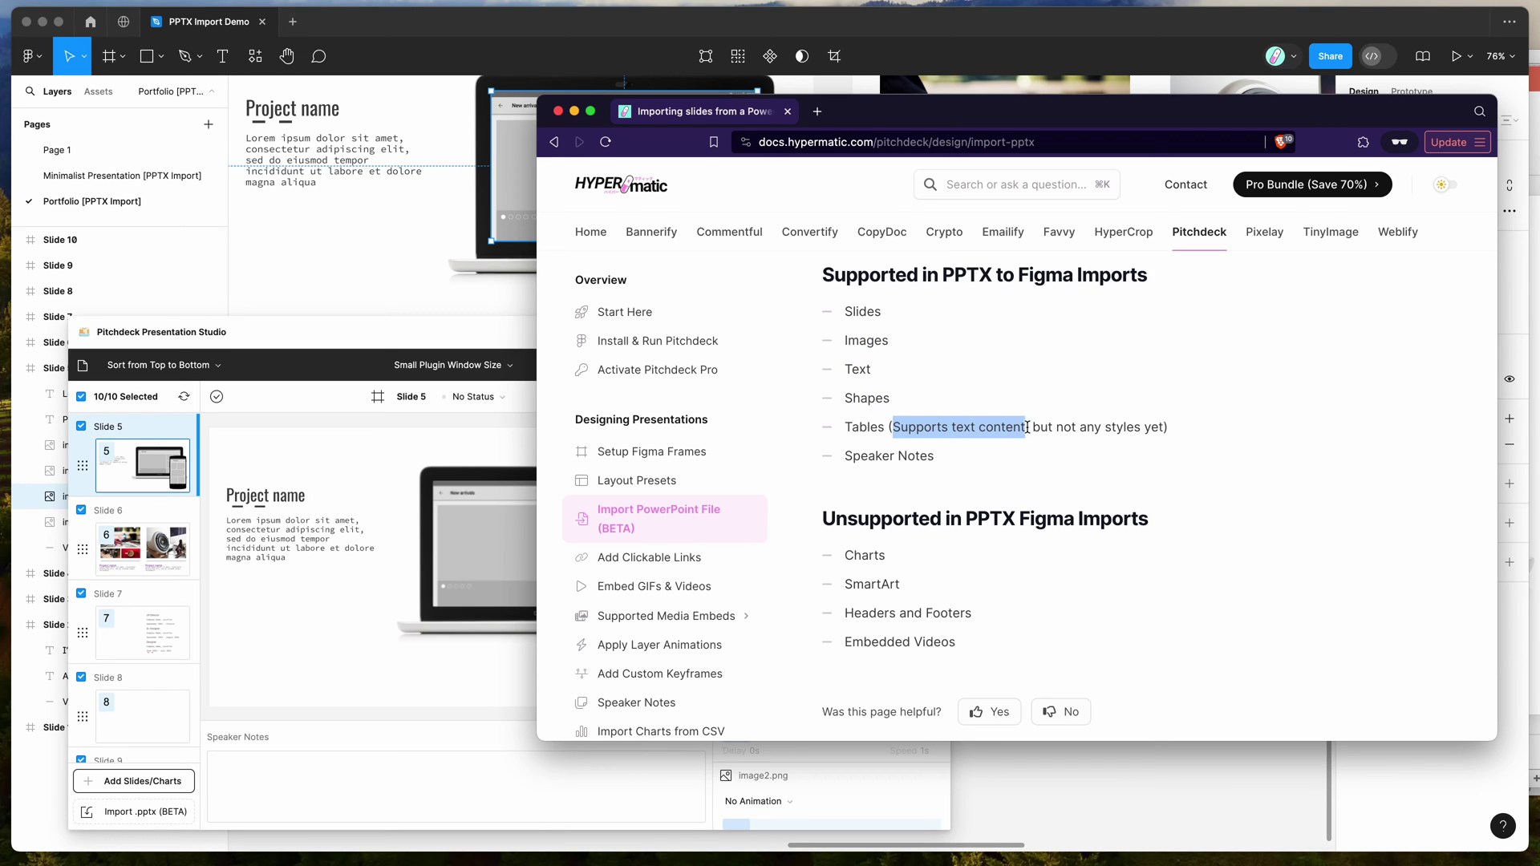
{"action": "left_click", "coordinate": [1027, 428]}
{"action": "scroll", "coordinate": [896, 434], "scroll_direction": "down", "scroll_amount": 1}
{"action": "left_click_drag", "start_coordinate": [843, 429], "coordinate": [985, 426]}
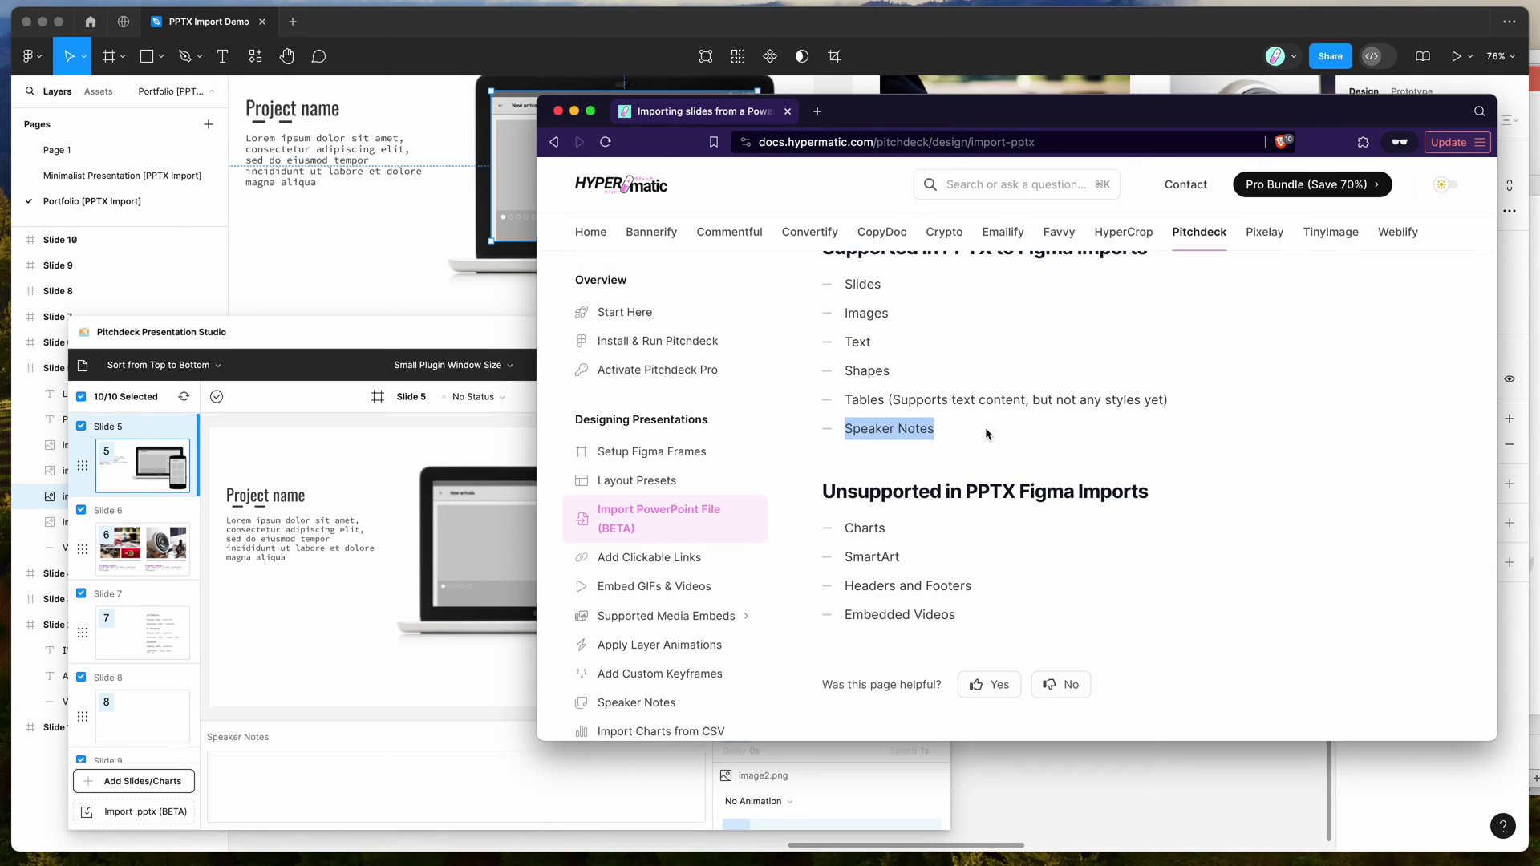
{"action": "left_click", "coordinate": [985, 427]}
Step: Highlight the unsupported items Charts, SmartArt, Headers and Footers, and Embedded Videos
{"action": "scroll", "coordinate": [985, 426], "scroll_direction": "down", "scroll_amount": 5}
{"action": "scroll", "coordinate": [961, 434], "scroll_direction": "up", "scroll_amount": 1}
{"action": "double_click", "coordinate": [857, 417]}
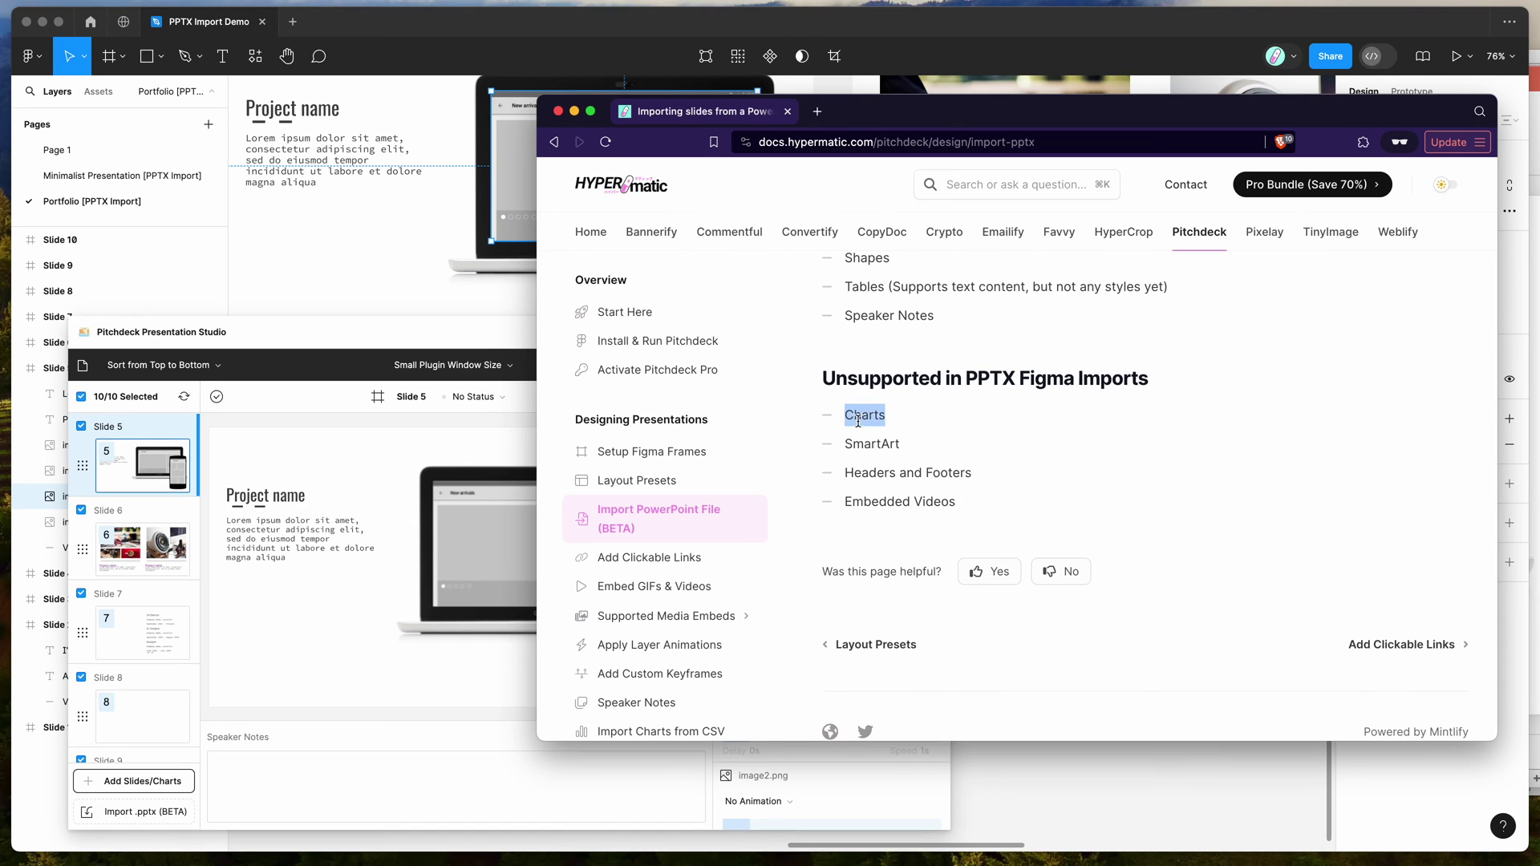
{"action": "left_click_drag", "start_coordinate": [849, 446], "coordinate": [941, 450]}
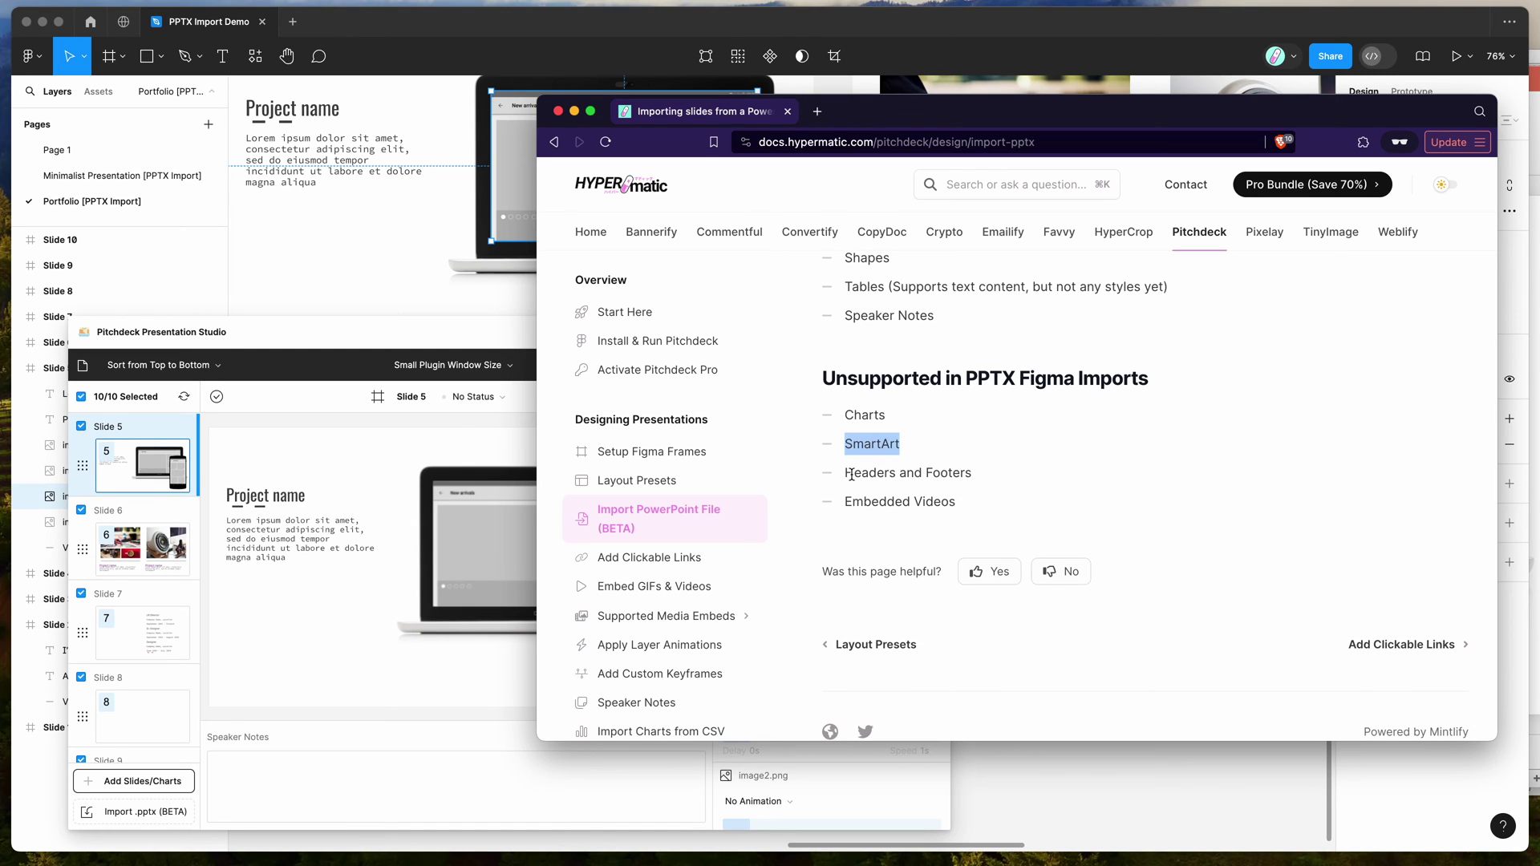
{"action": "left_click_drag", "start_coordinate": [851, 475], "coordinate": [854, 508]}
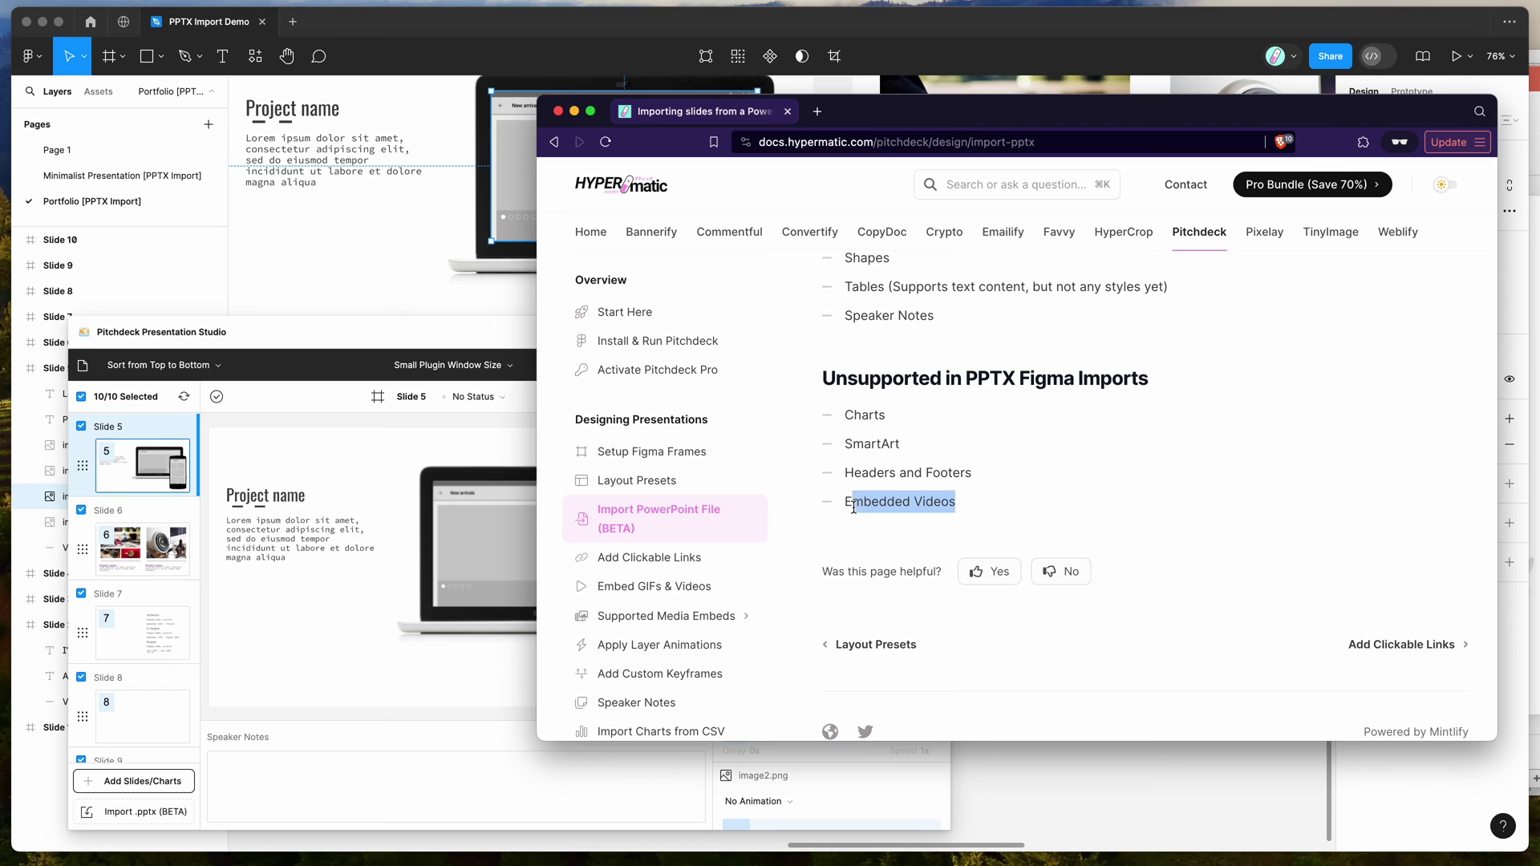
{"action": "left_click", "coordinate": [970, 512]}
Step: Scroll back up the docs page, move the browser window aside and right-click the page
{"action": "scroll", "coordinate": [974, 501], "scroll_direction": "up", "scroll_amount": 3}
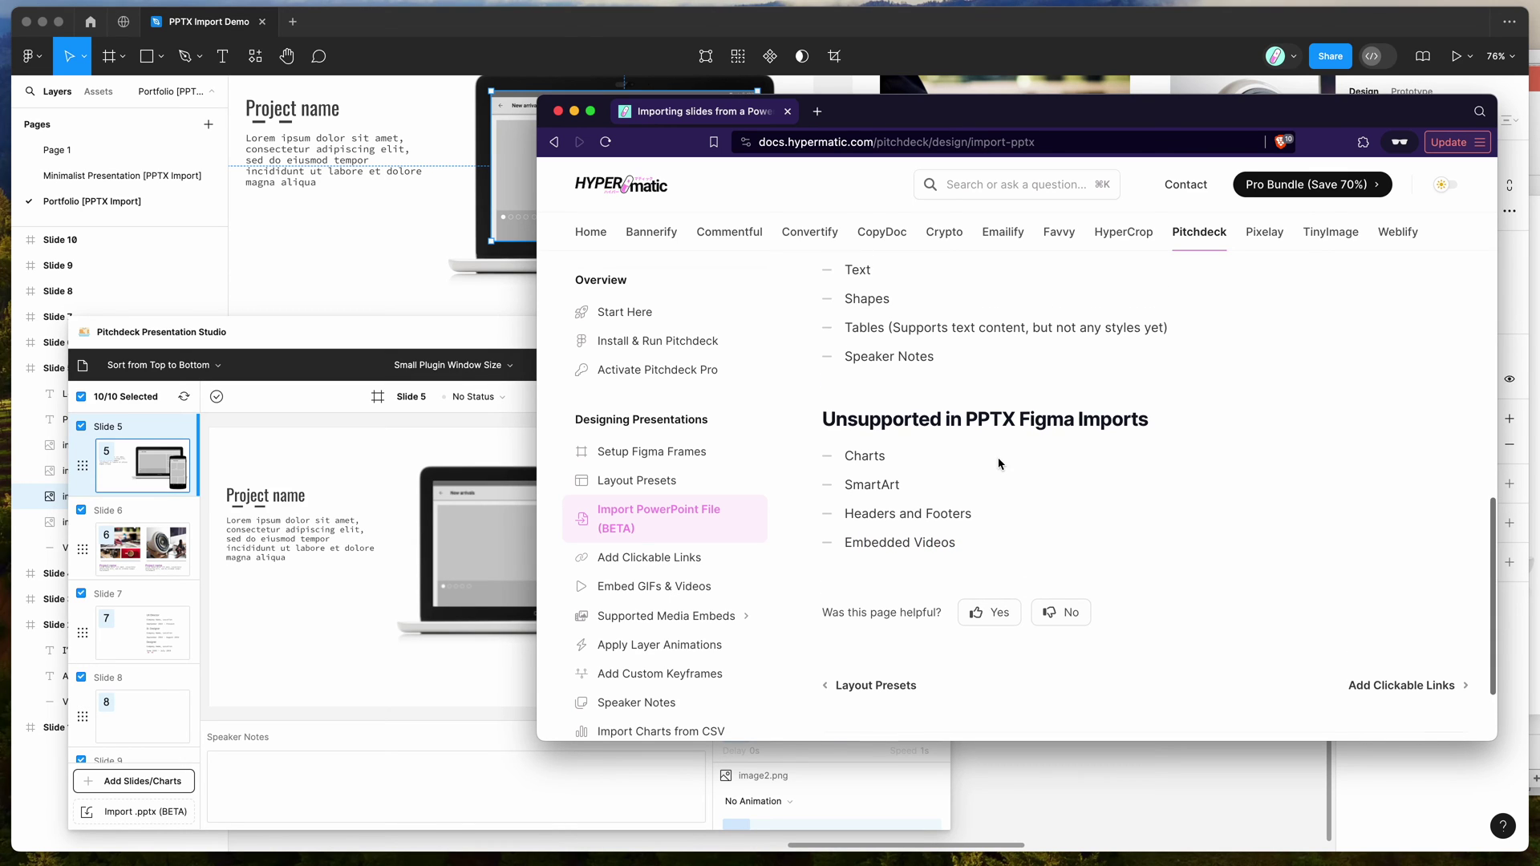
{"action": "scroll", "coordinate": [979, 356], "scroll_direction": "up", "scroll_amount": 5}
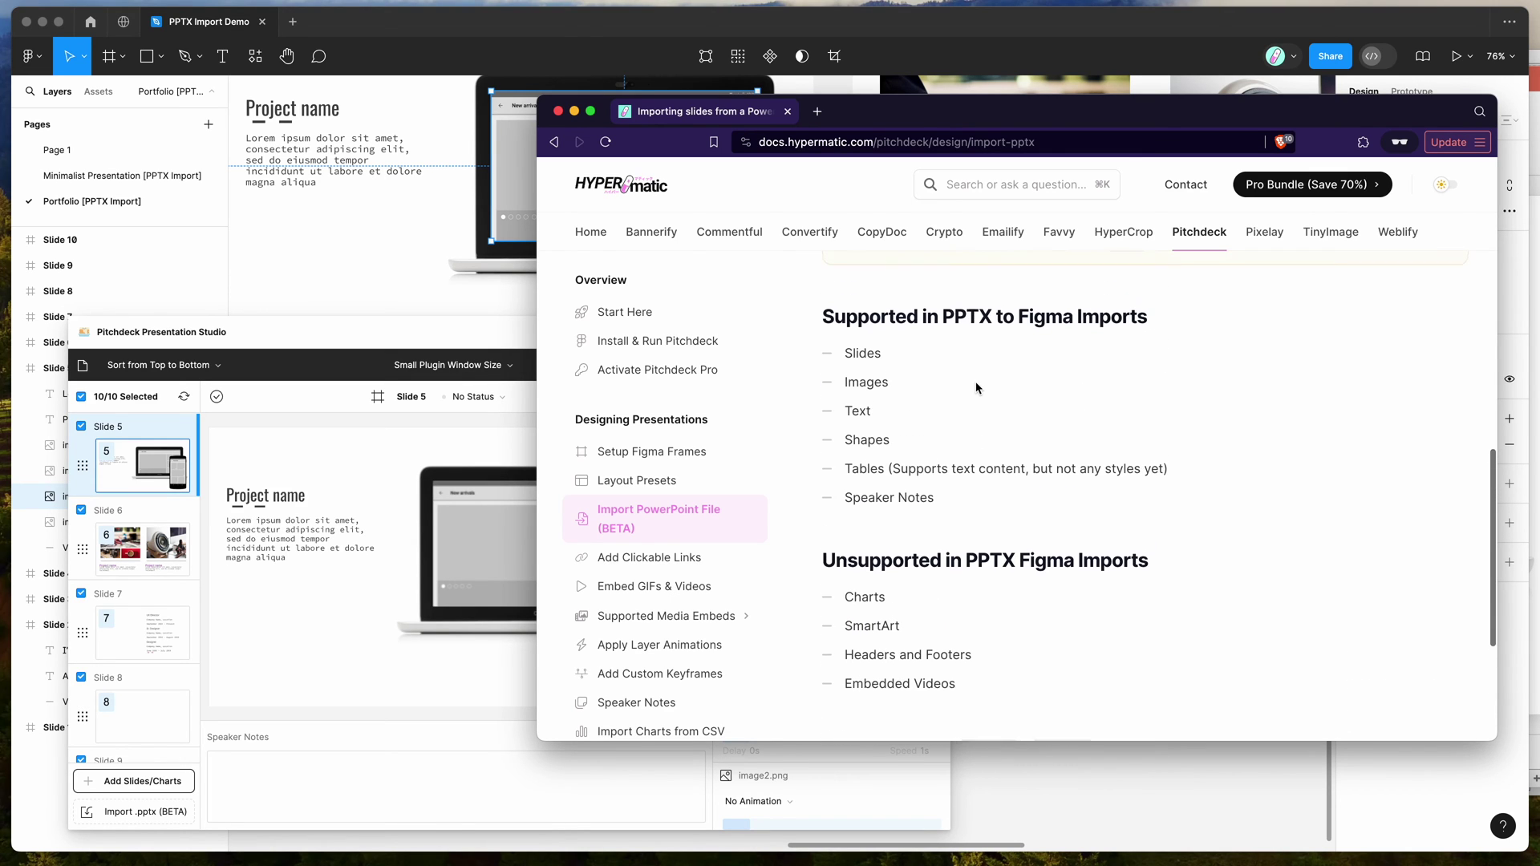
{"action": "scroll", "coordinate": [976, 388], "scroll_direction": "up", "scroll_amount": 2}
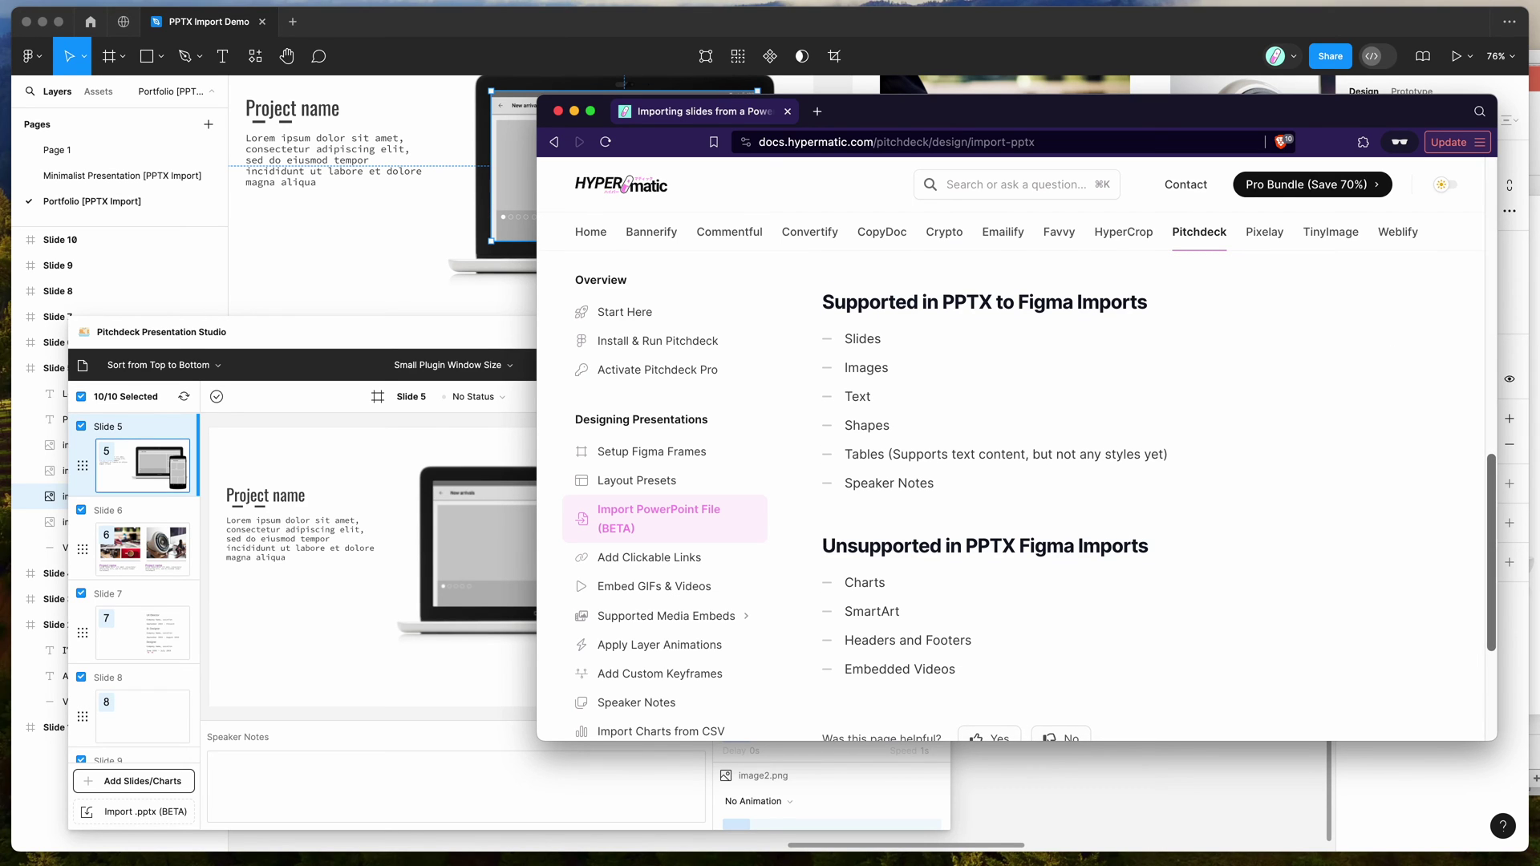
{"action": "scroll", "coordinate": [1351, 347], "scroll_direction": "down", "scroll_amount": 1}
{"action": "scroll", "coordinate": [1351, 347], "scroll_direction": "up", "scroll_amount": 1}
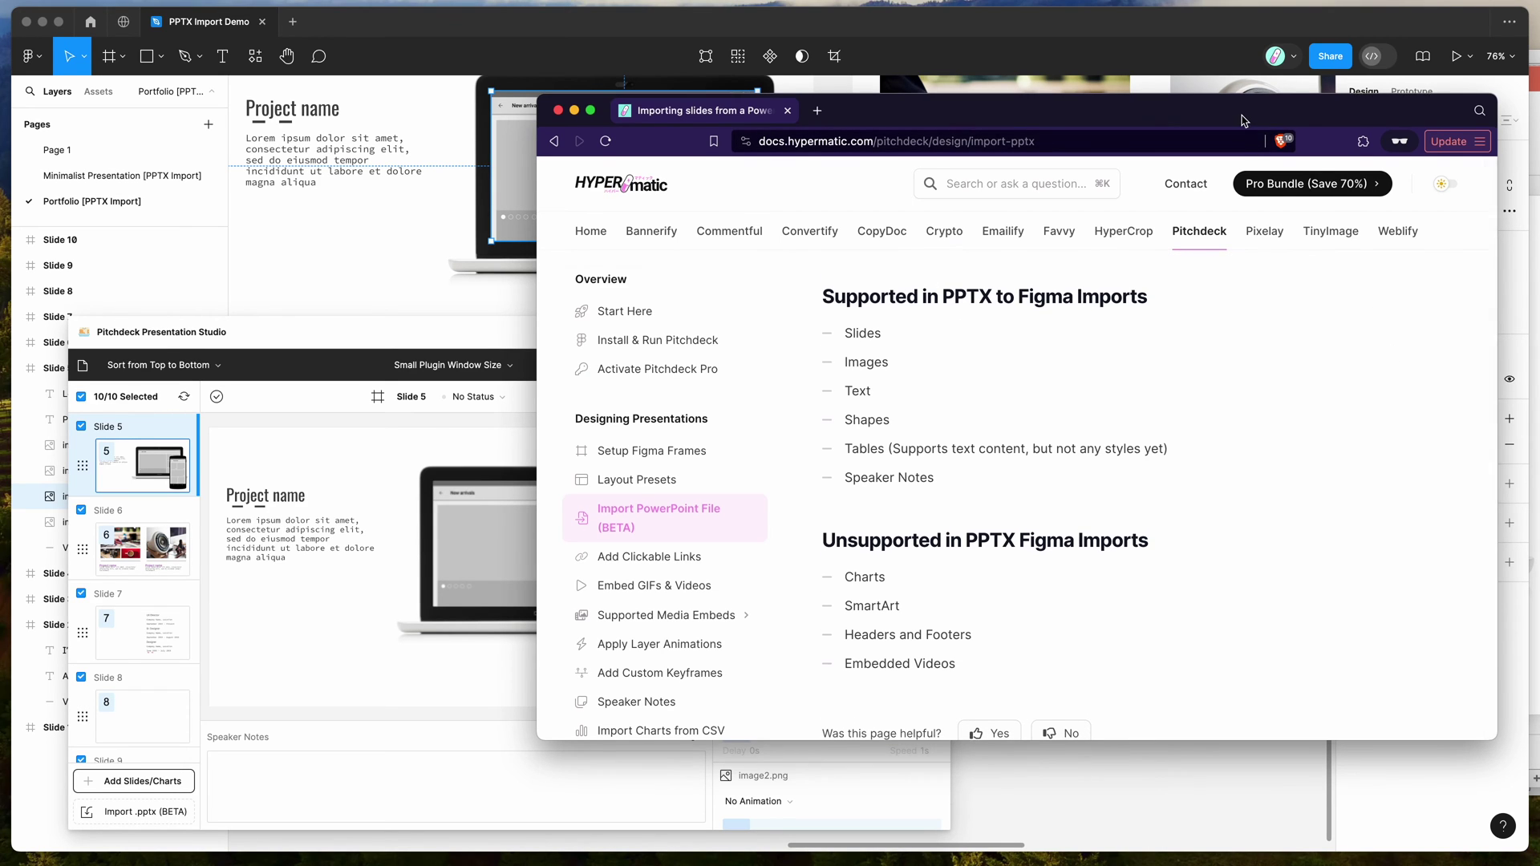
{"action": "left_click_drag", "start_coordinate": [1243, 121], "coordinate": [1326, 142]}
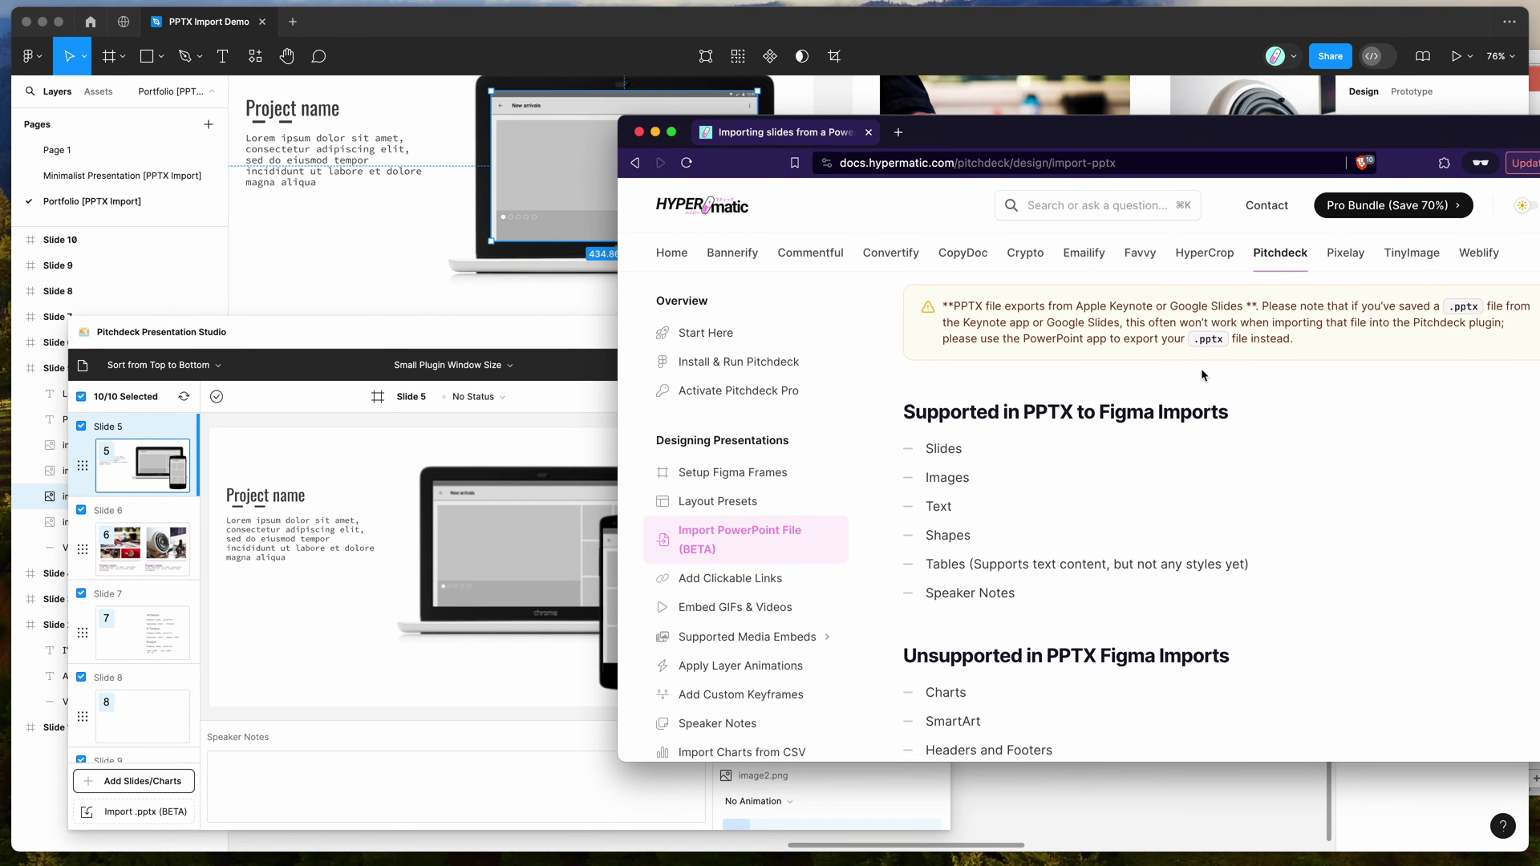
{"action": "right_click", "coordinate": [1202, 375]}
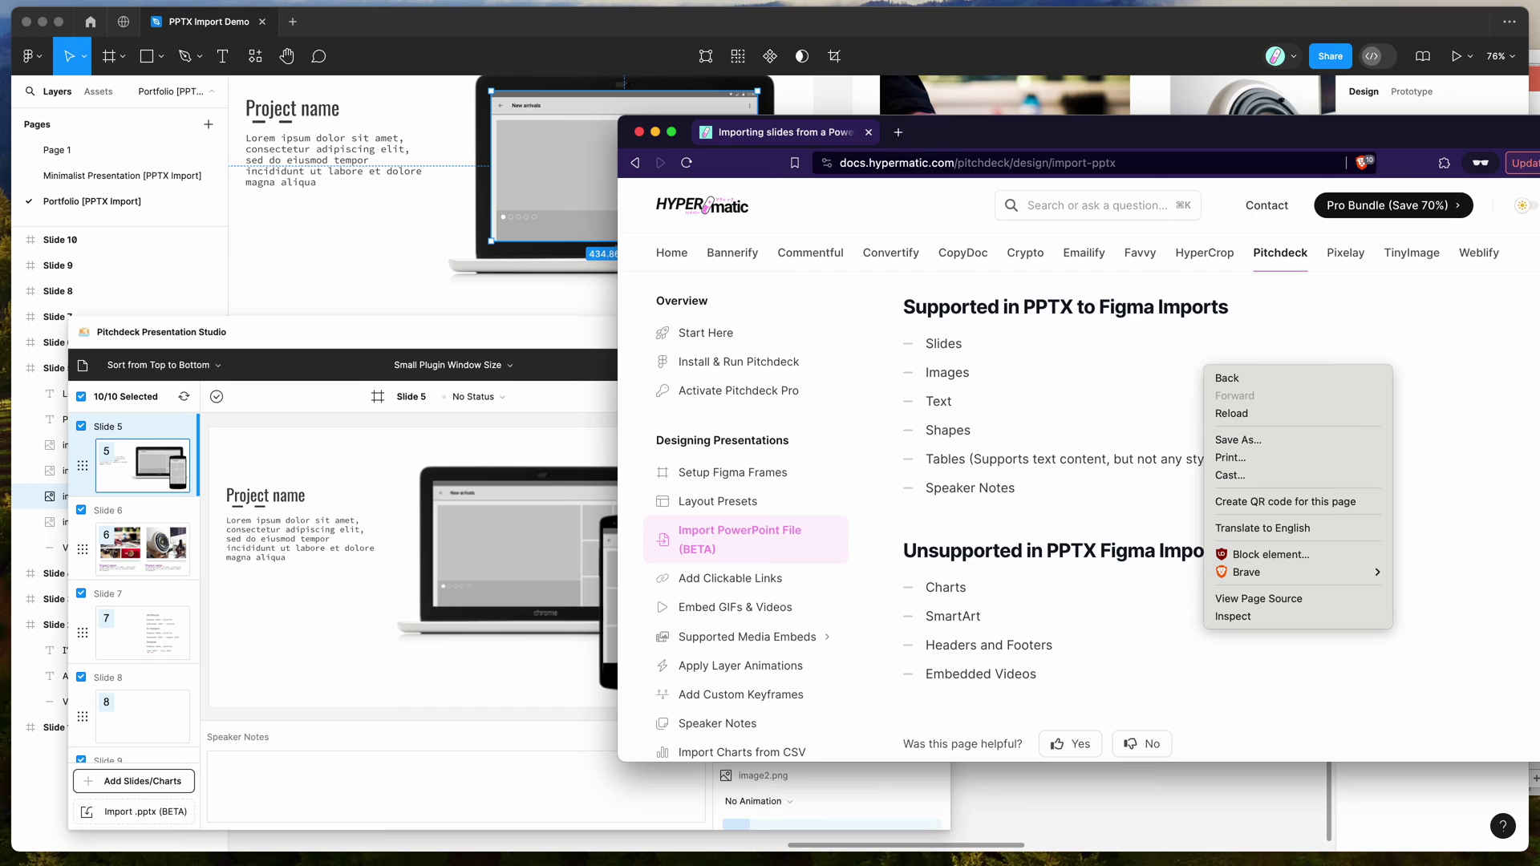
Step: Select the Table of Contents slide's title, line, contents list and 002 box in turn
{"action": "key", "text": "super+Tab"}
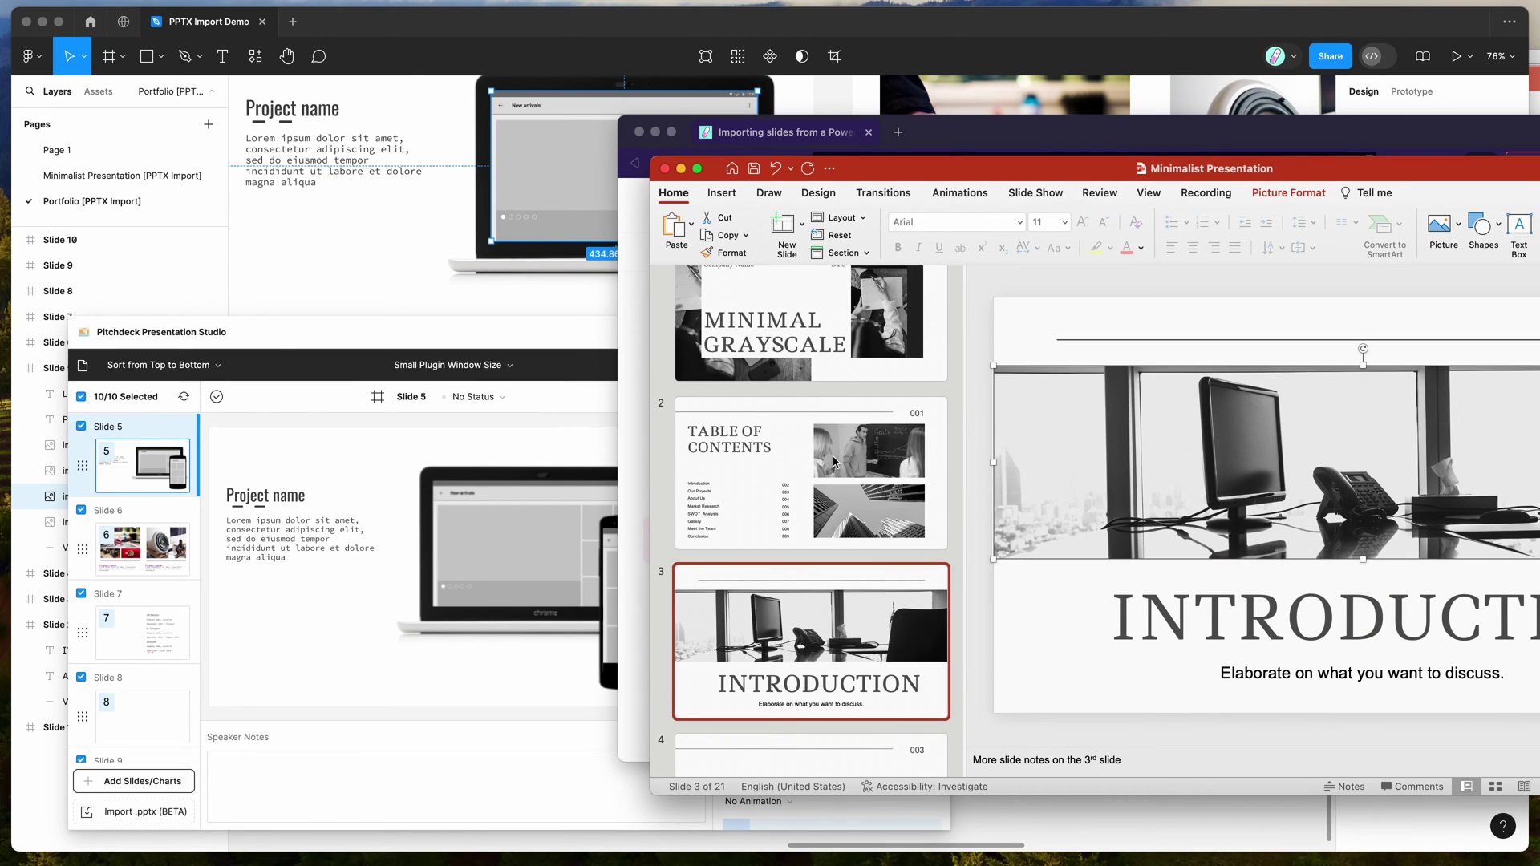
{"action": "left_click", "coordinate": [832, 463]}
{"action": "left_click", "coordinate": [1110, 354]}
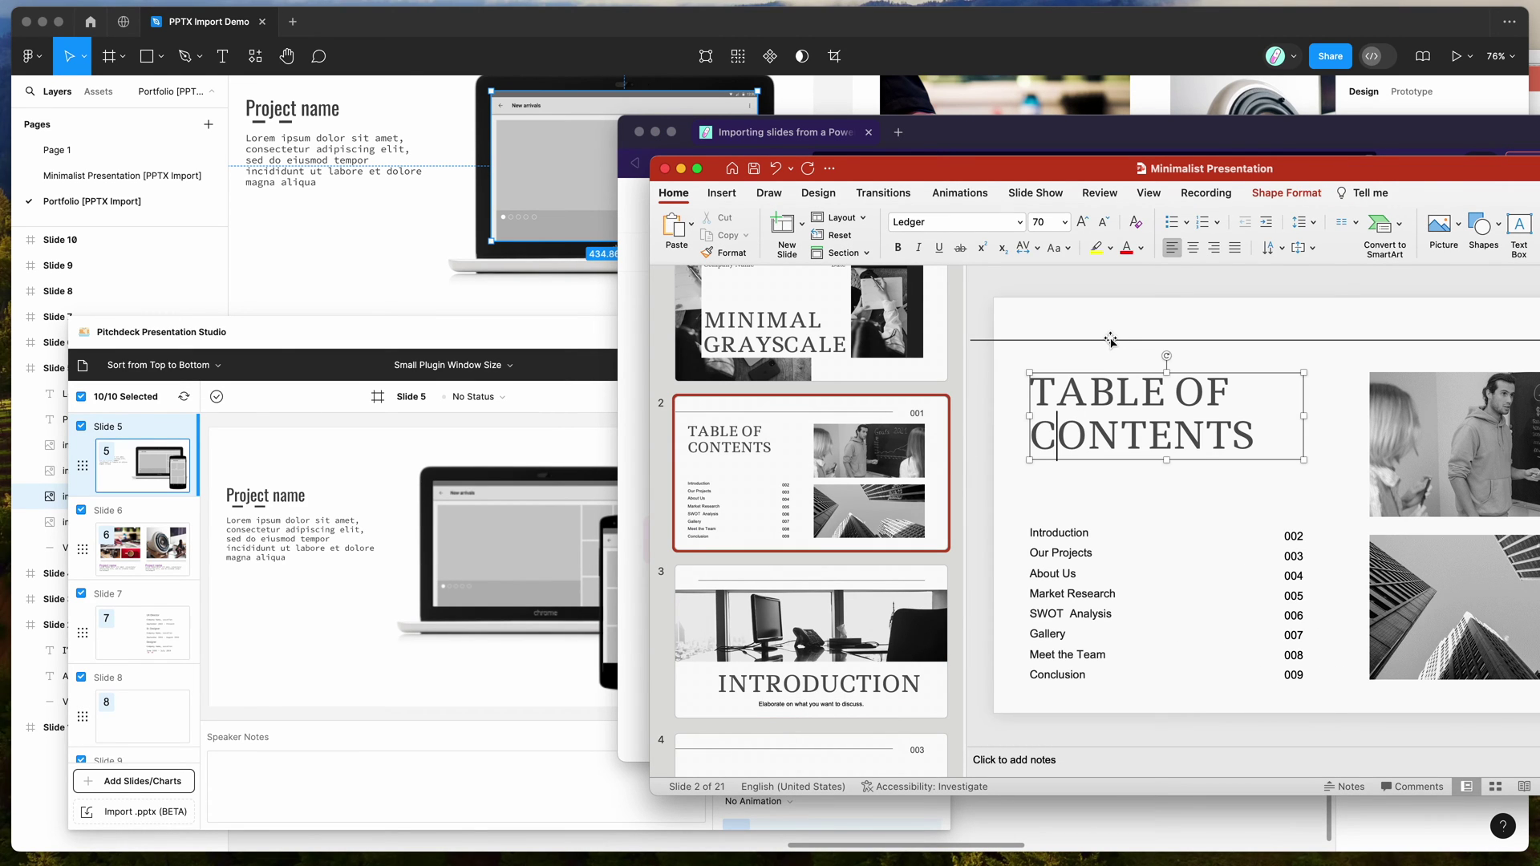
{"action": "left_click", "coordinate": [1110, 338]}
{"action": "left_click", "coordinate": [1059, 533]}
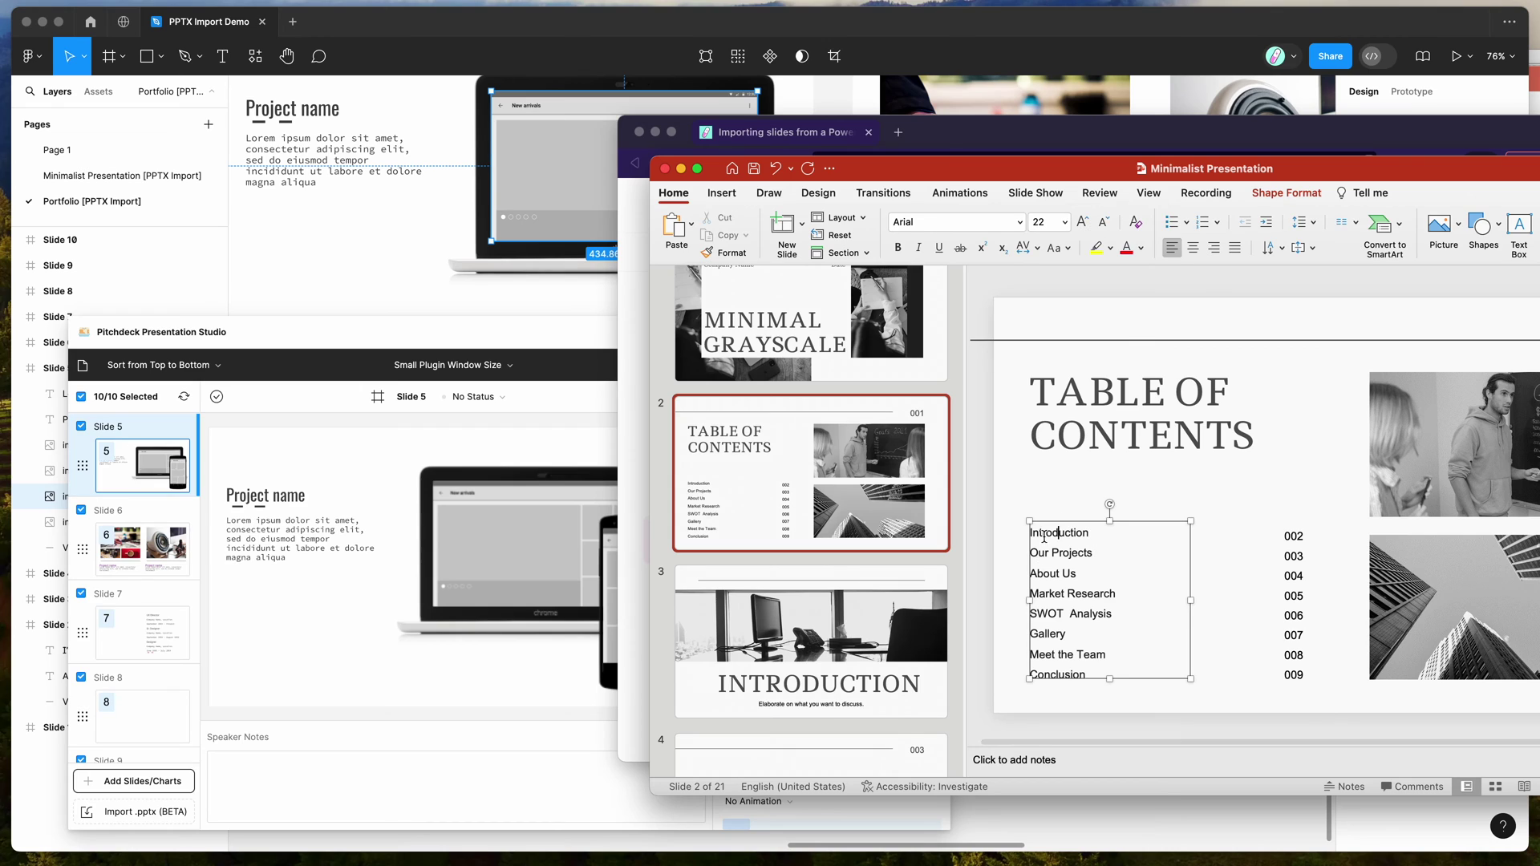
{"action": "left_click", "coordinate": [1302, 539]}
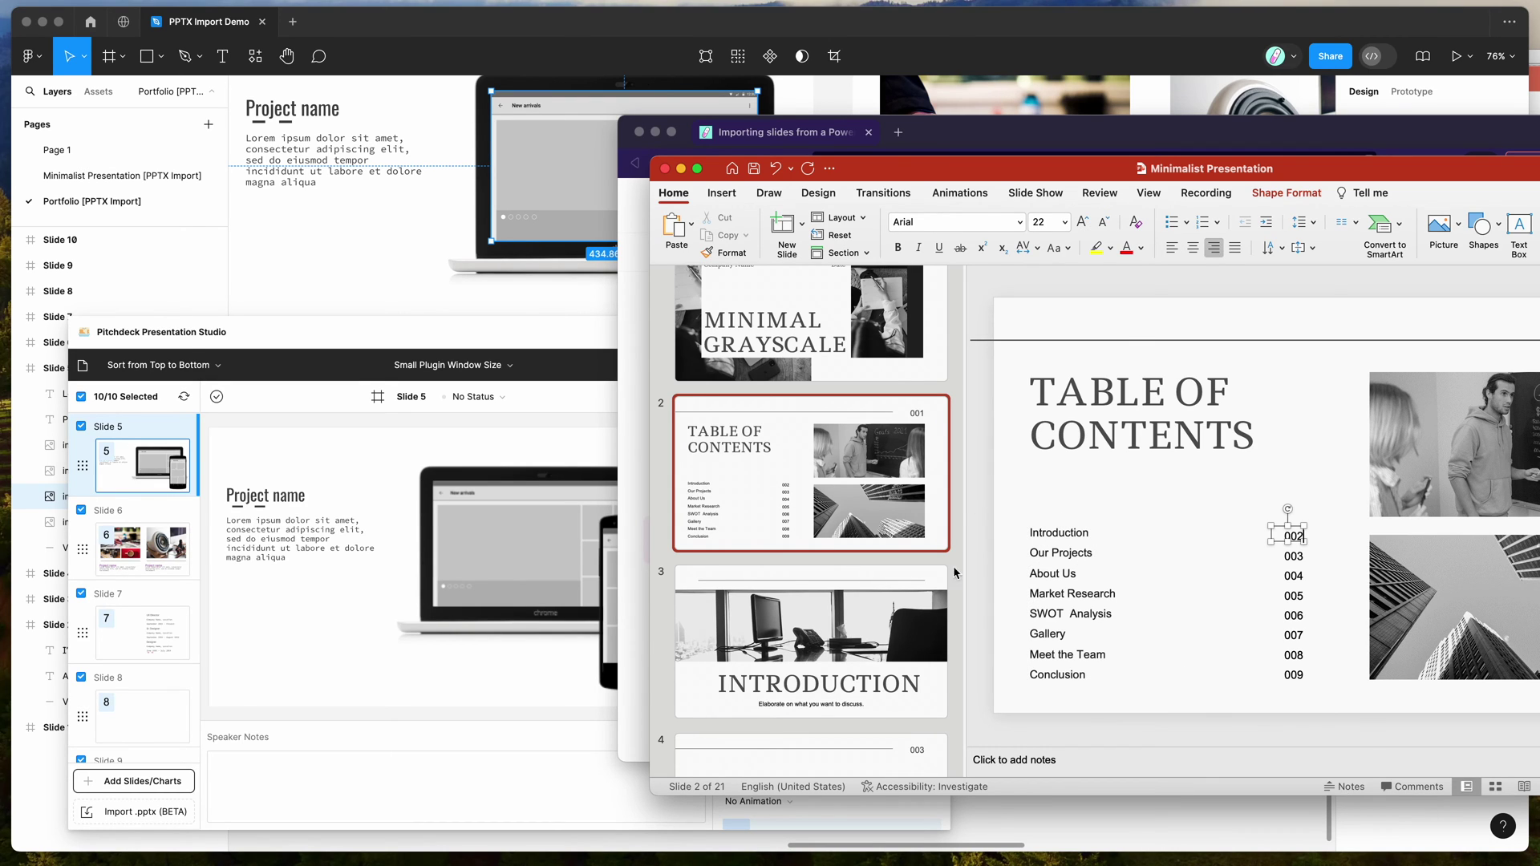
Step: Bring Figma forward, show Finder's Desktop list, and minimize the Minimalist Presentation window
{"action": "left_click", "coordinate": [502, 522]}
{"action": "left_click_drag", "start_coordinate": [640, 346], "coordinate": [638, 339]}
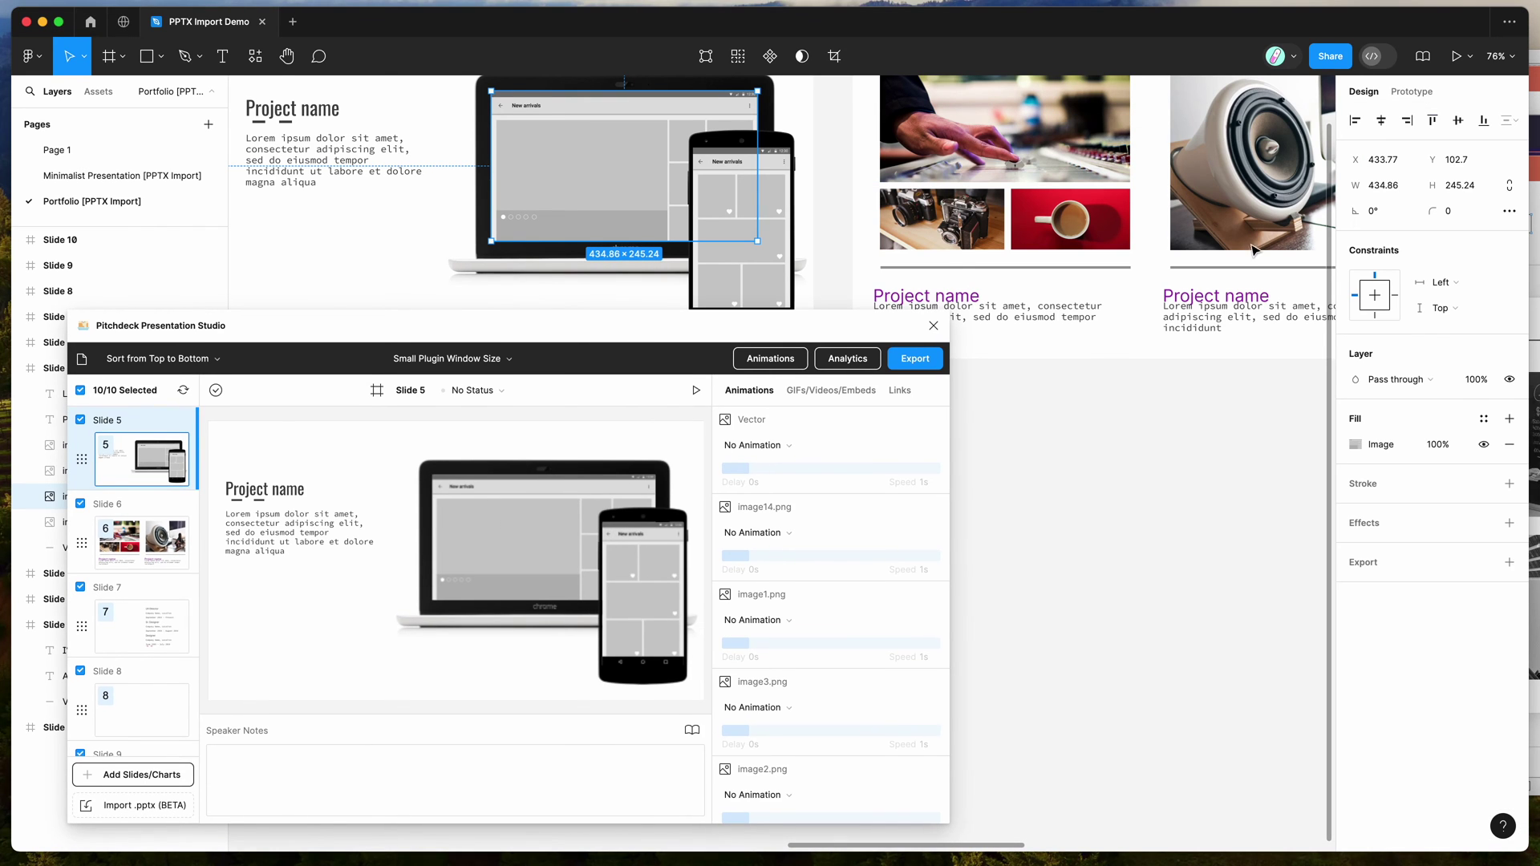
{"action": "key", "text": "super+Tab"}
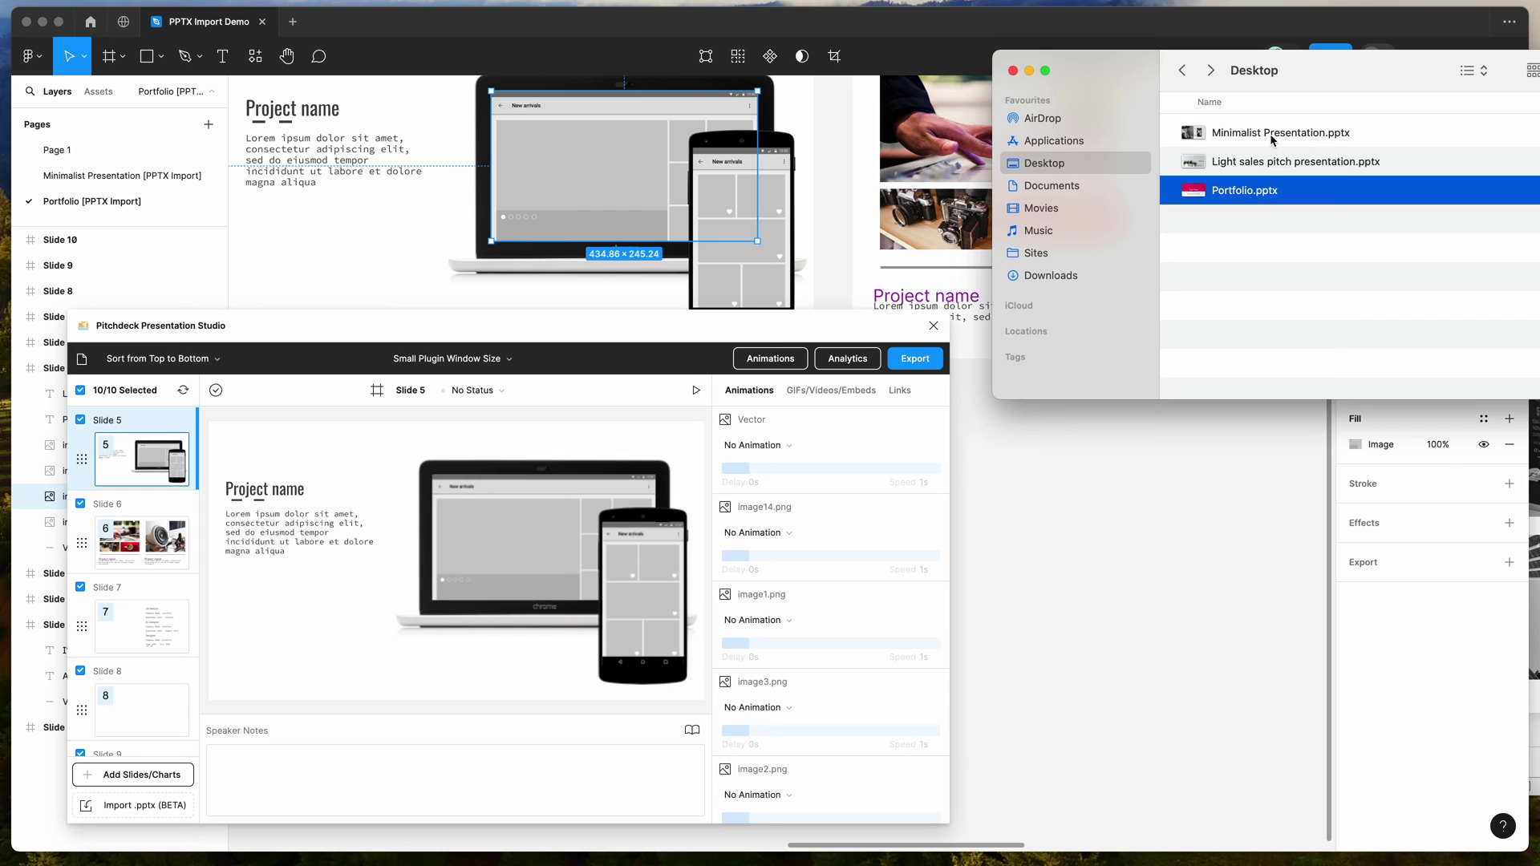
{"action": "left_click", "coordinate": [1272, 138]}
{"action": "left_click", "coordinate": [1270, 163]}
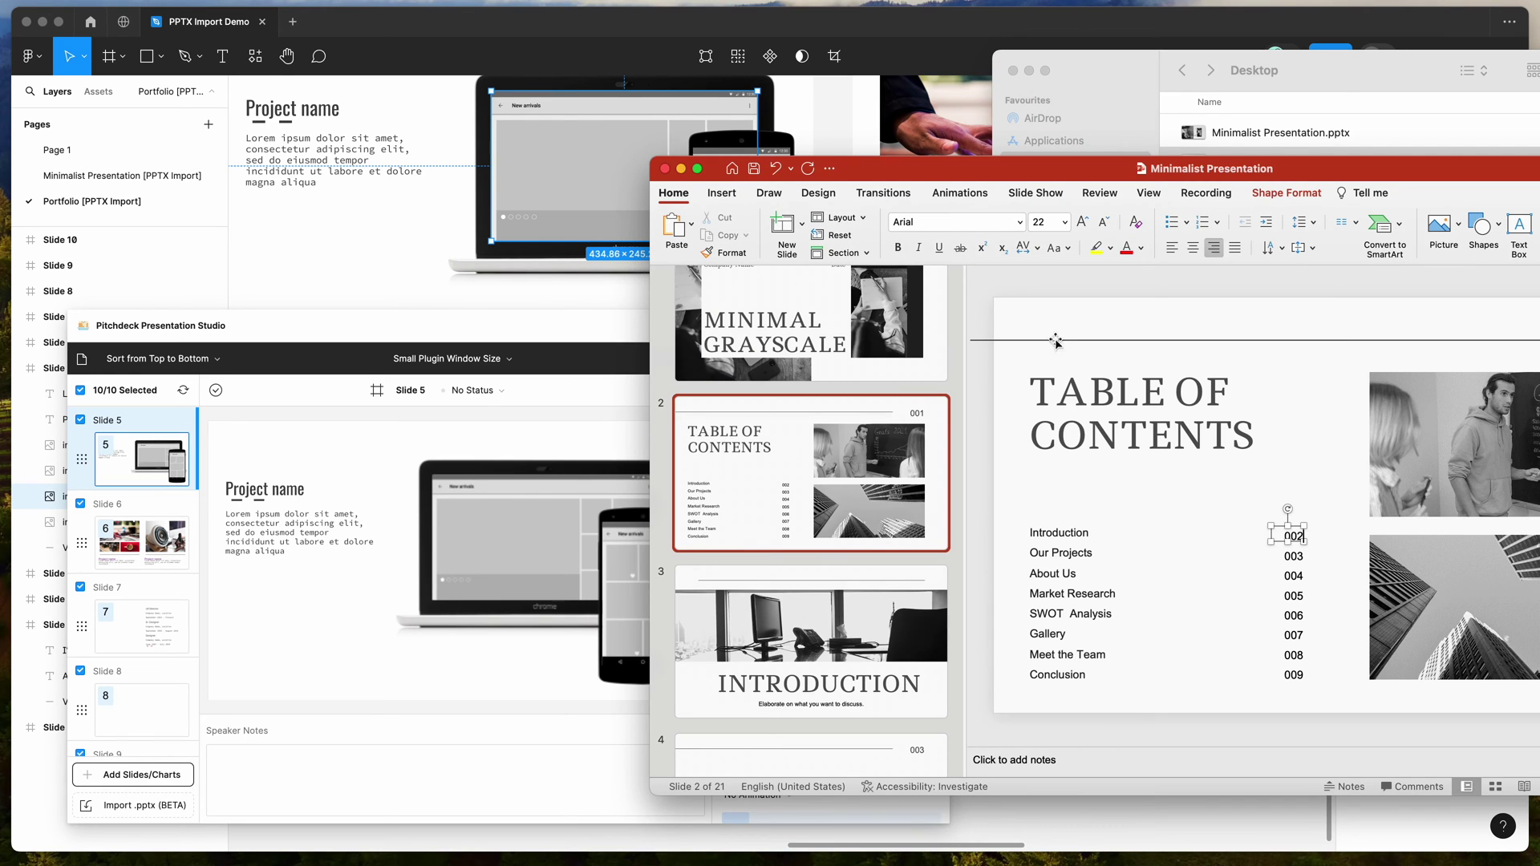
{"action": "left_click", "coordinate": [1365, 81]}
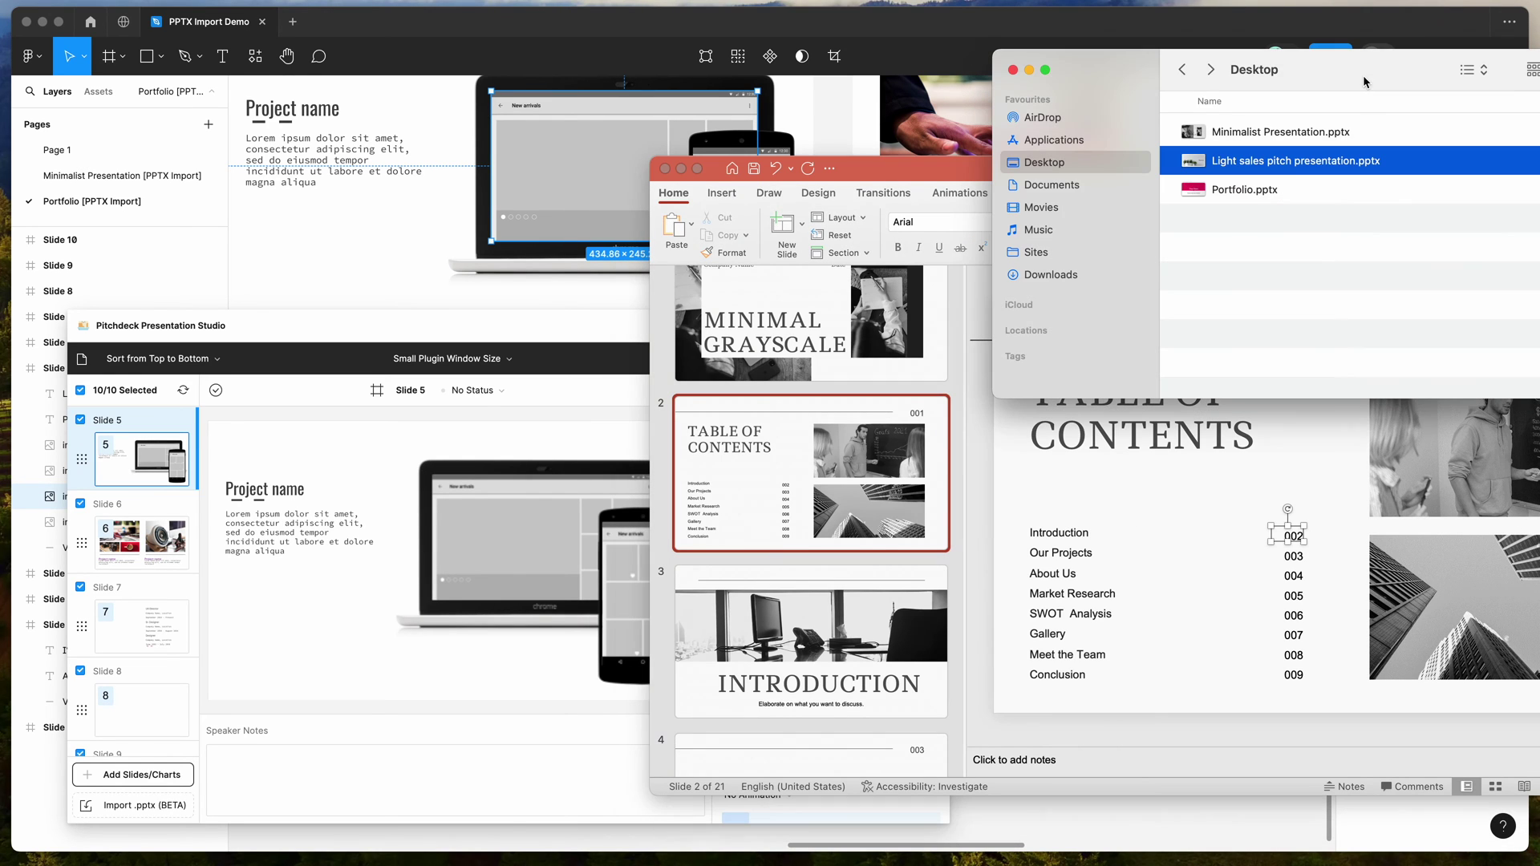
{"action": "left_click", "coordinate": [681, 169]}
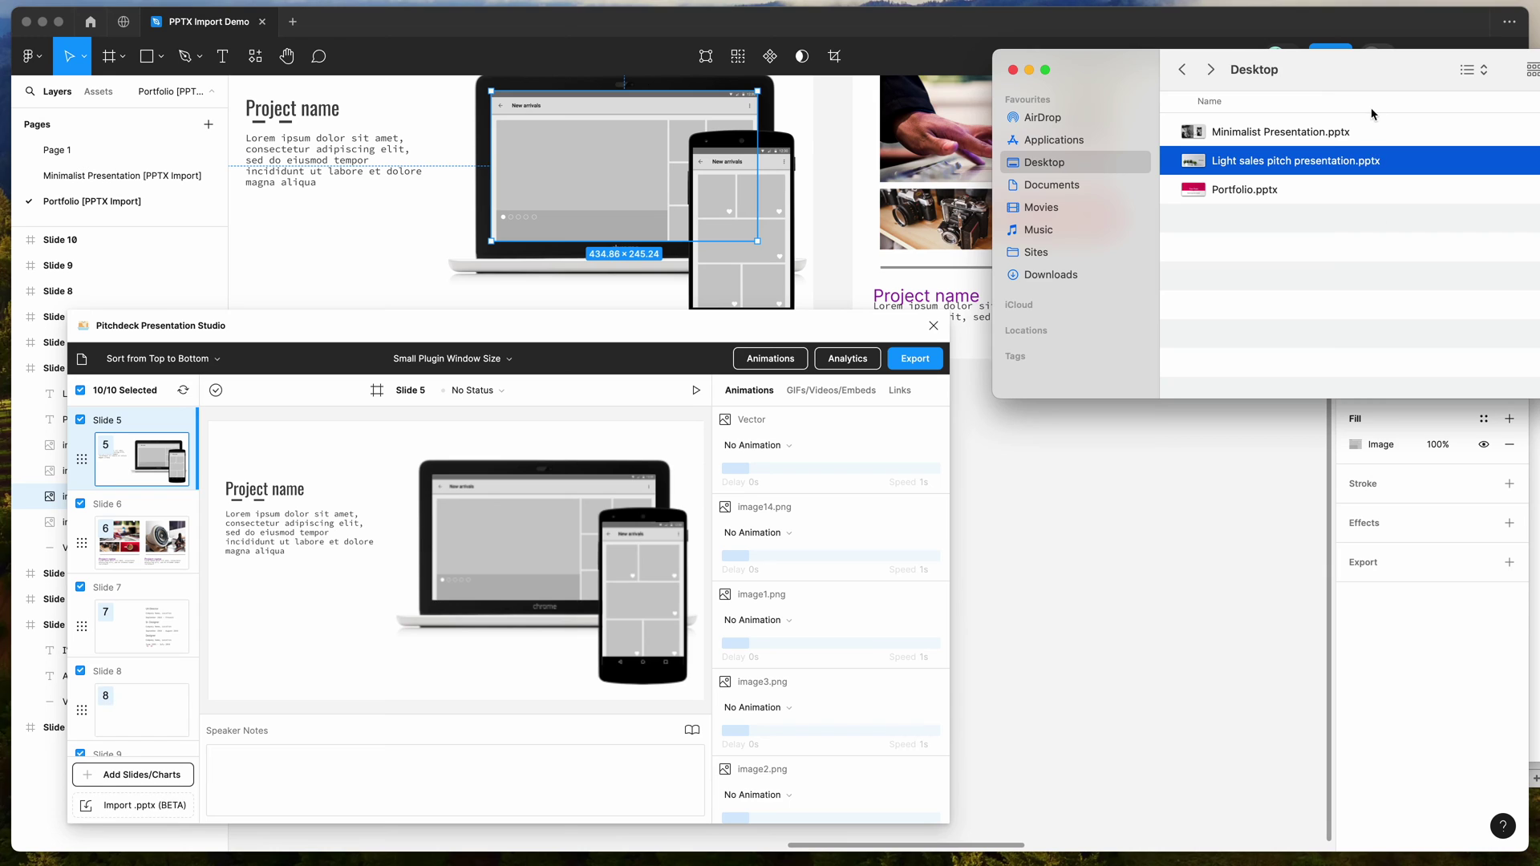
{"action": "left_click_drag", "start_coordinate": [1372, 73], "coordinate": [1370, 120]}
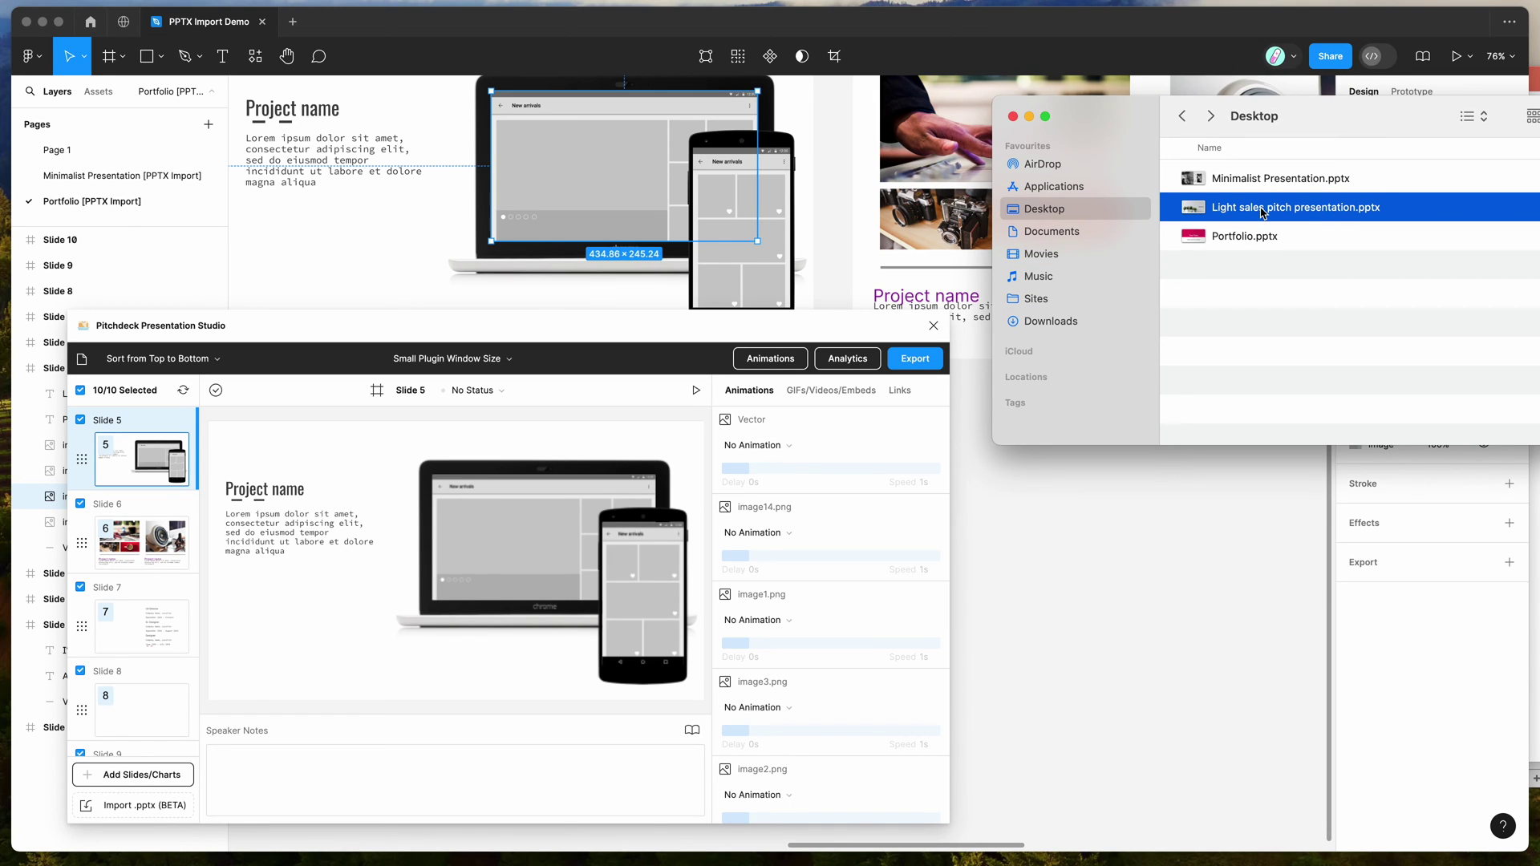
Step: Drag Light sales pitch presentation.pptx onto the plugin's Import .pptx area, then reselect it
{"action": "left_click_drag", "start_coordinate": [1319, 211], "coordinate": [178, 809]}
{"action": "left_click", "coordinate": [1493, 282]}
{"action": "left_click_drag", "start_coordinate": [1401, 129], "coordinate": [1401, 136]}
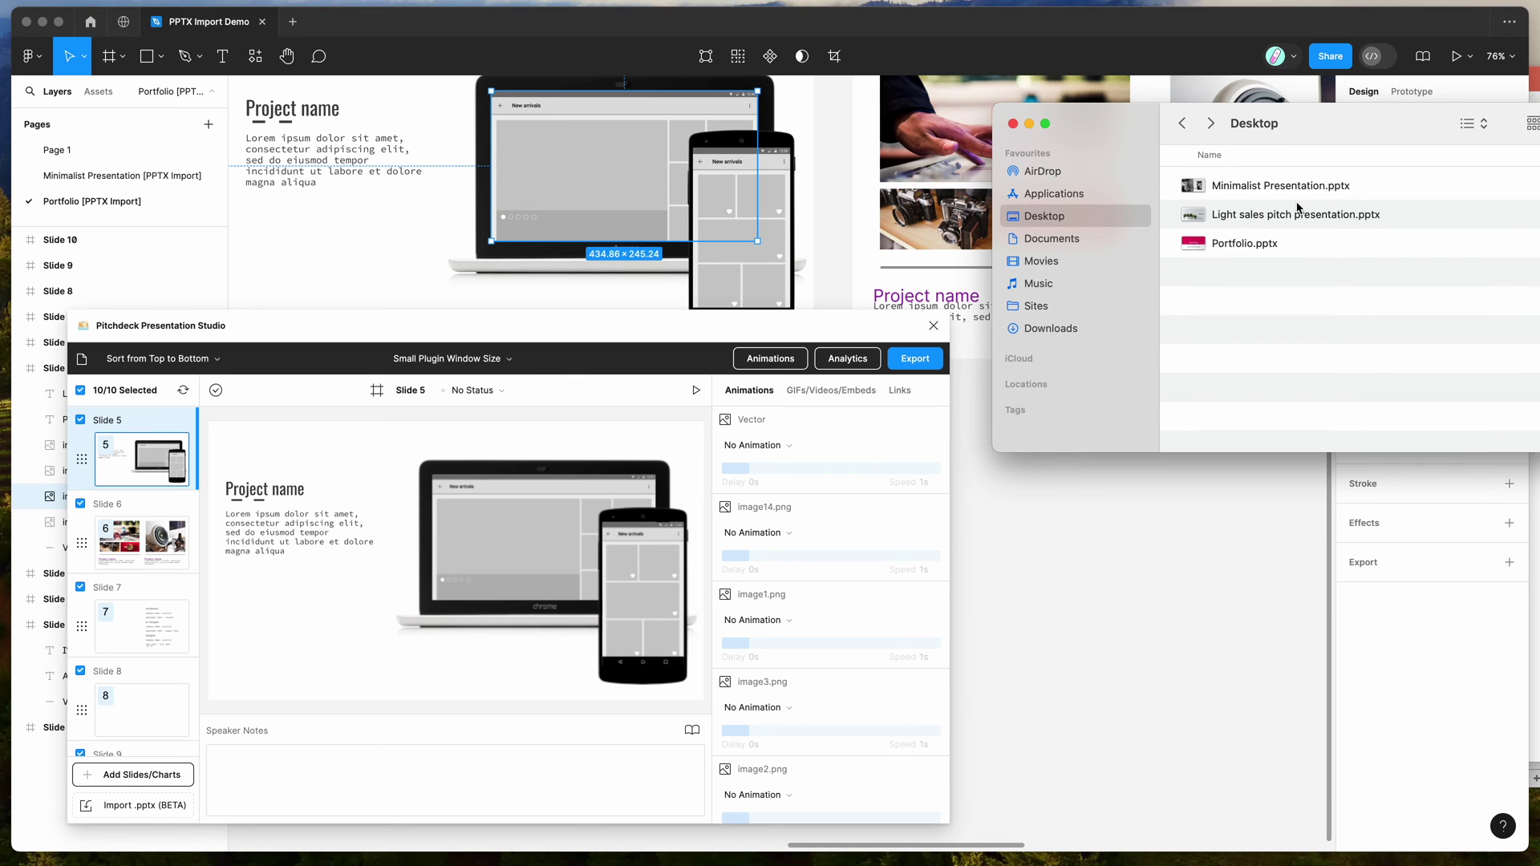
{"action": "left_click", "coordinate": [1257, 216]}
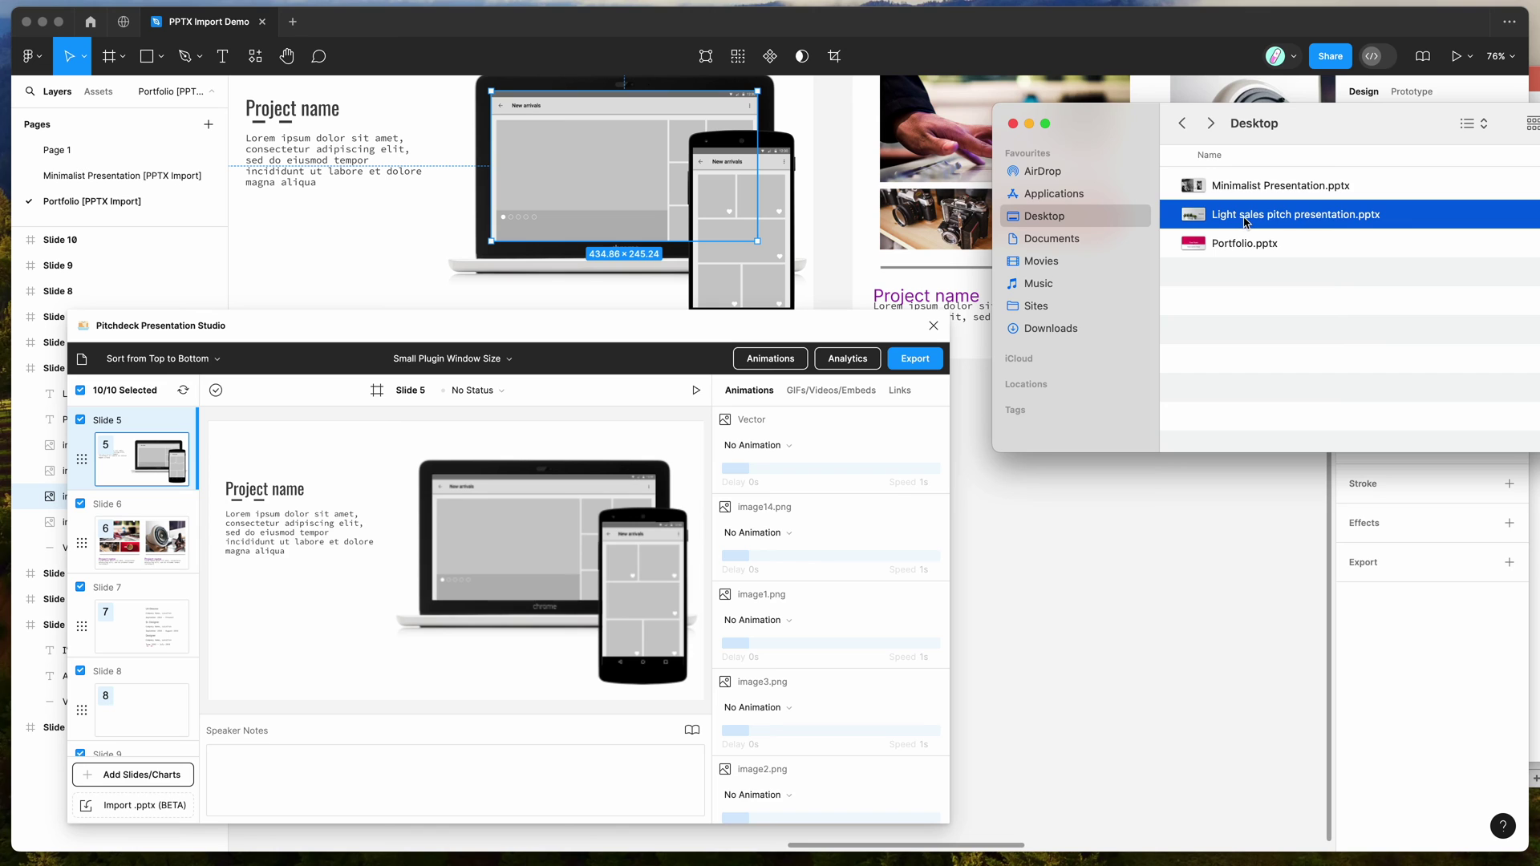
Step: Open Light sales pitch presentation.pptx in PowerPoint and minimize the Portfolio deck
{"action": "double_click", "coordinate": [1246, 215]}
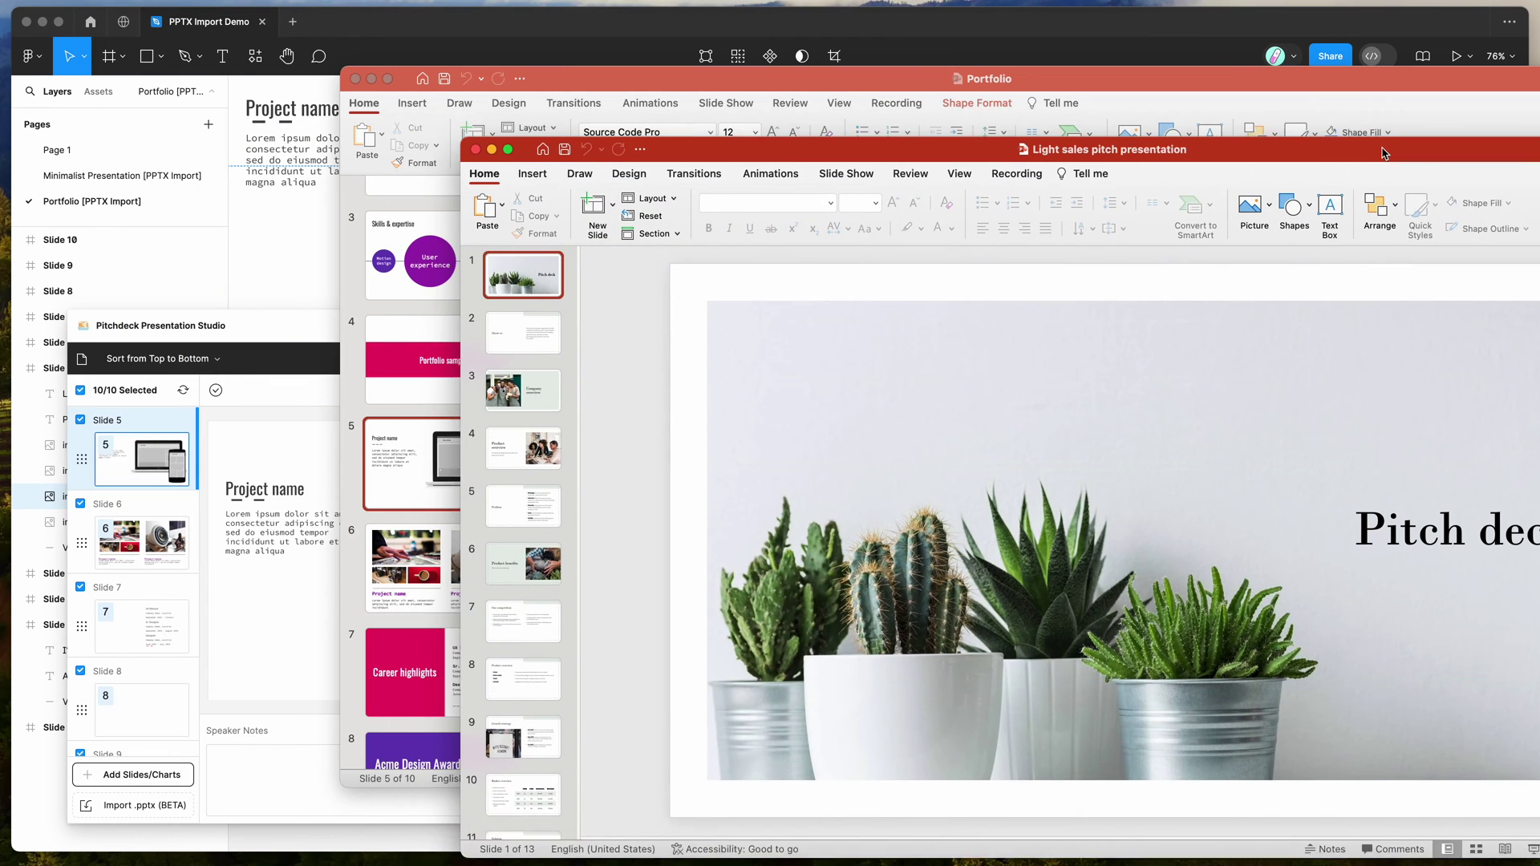
{"action": "left_click_drag", "start_coordinate": [1385, 152], "coordinate": [1413, 149]}
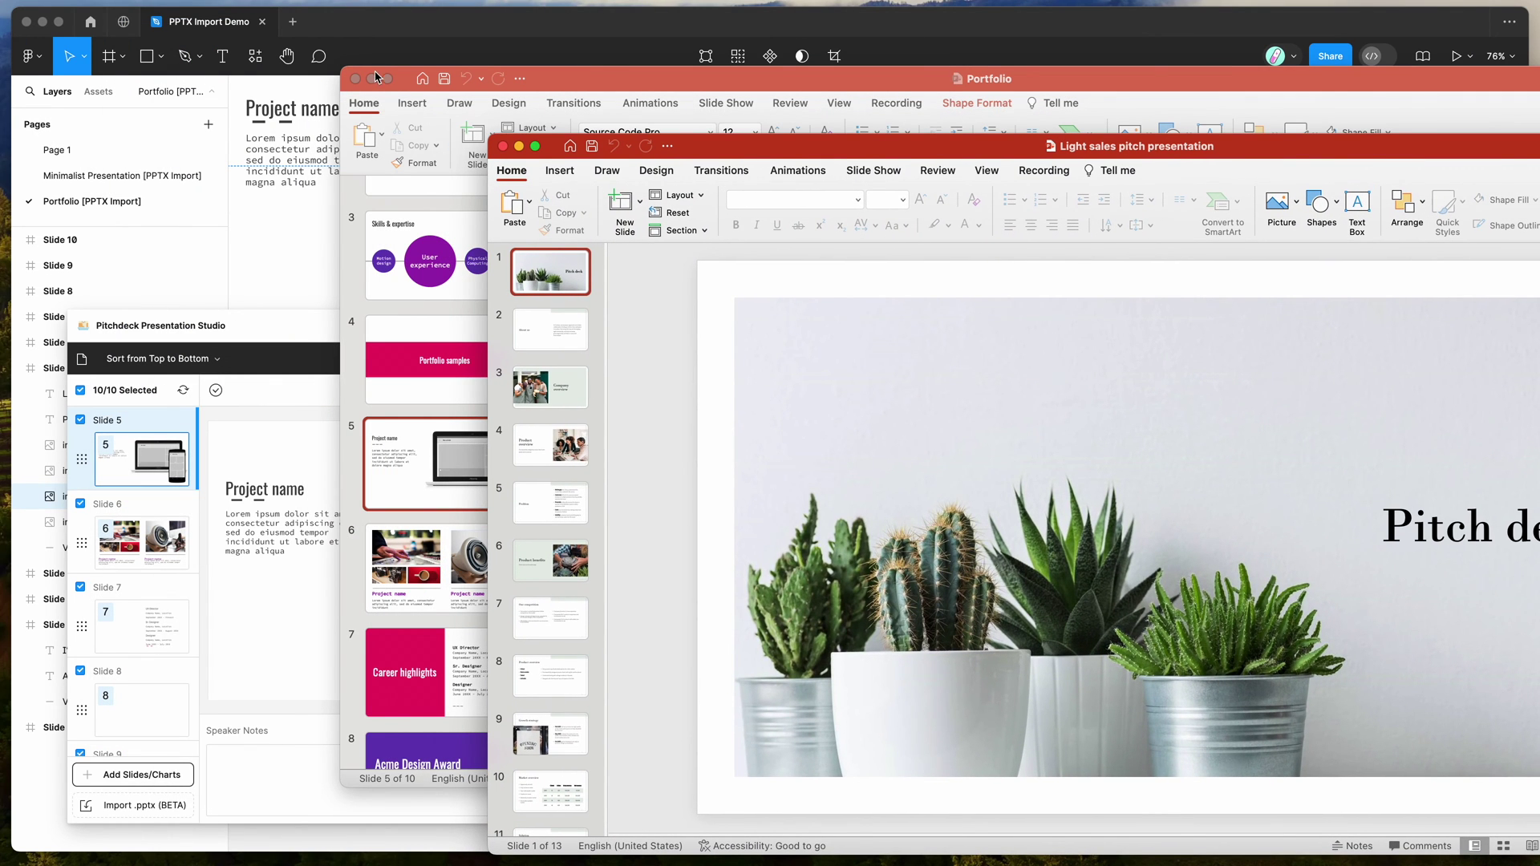
{"action": "left_click", "coordinate": [373, 77]}
{"action": "left_click_drag", "start_coordinate": [765, 156], "coordinate": [600, 107]}
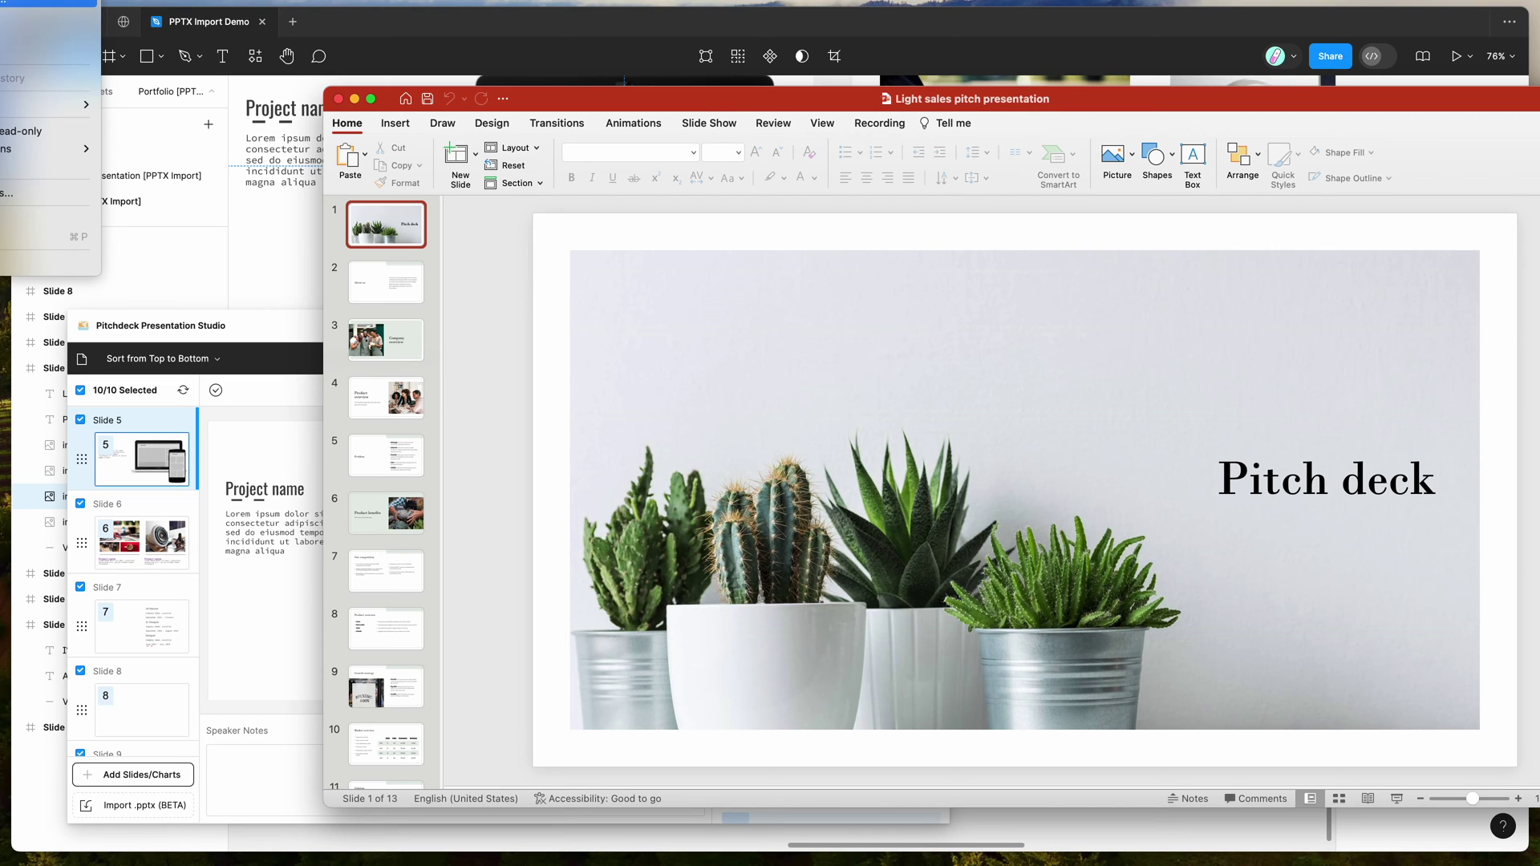
Step: Save the deck to the Desktop as 'NEW Light sales pitch presentation'
{"action": "key", "text": "super+s"}
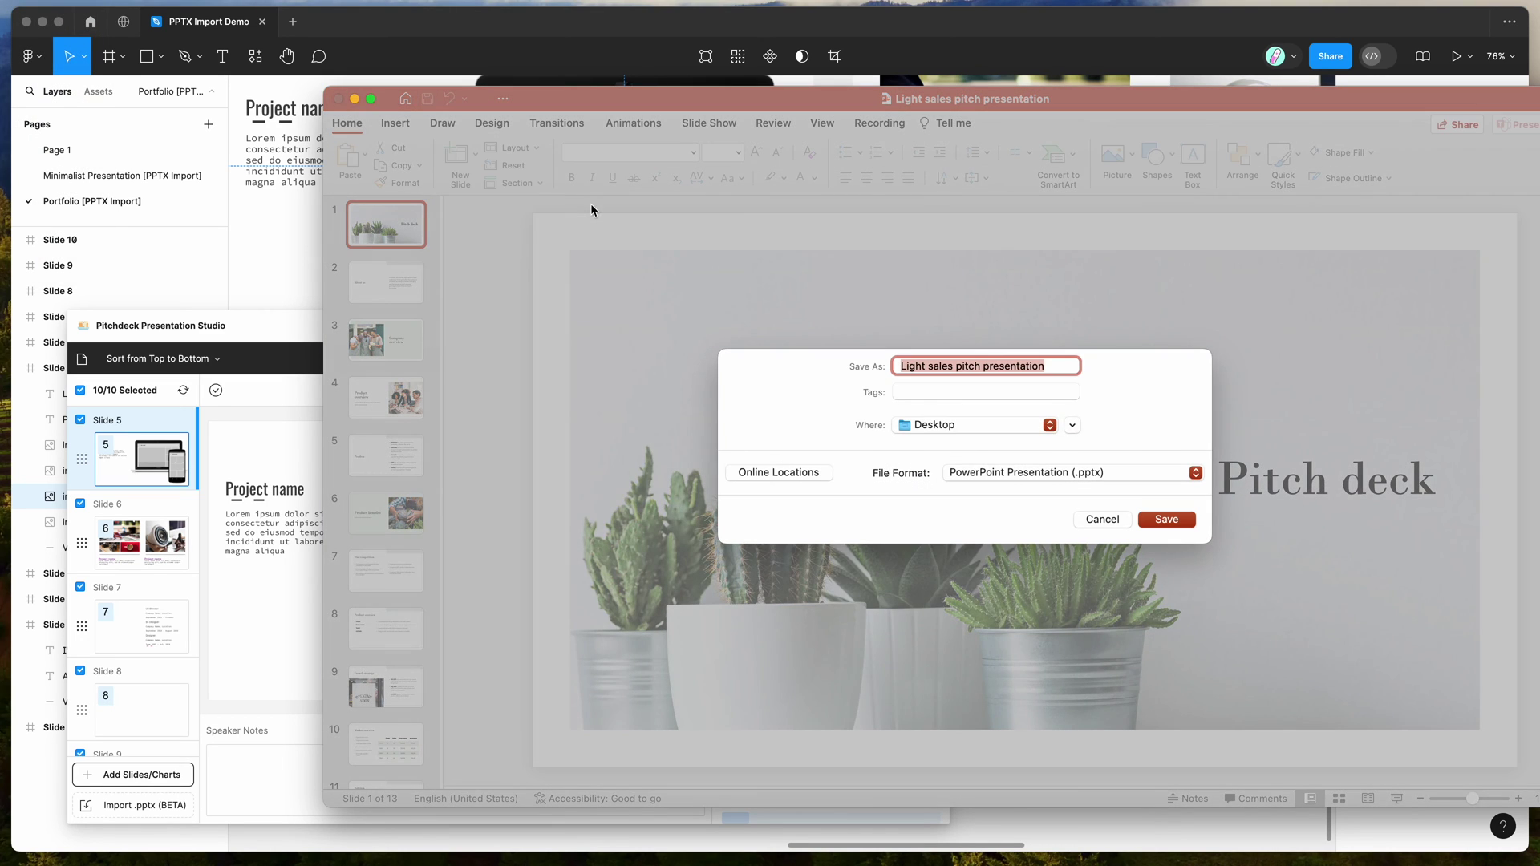
{"action": "left_click", "coordinate": [903, 366]}
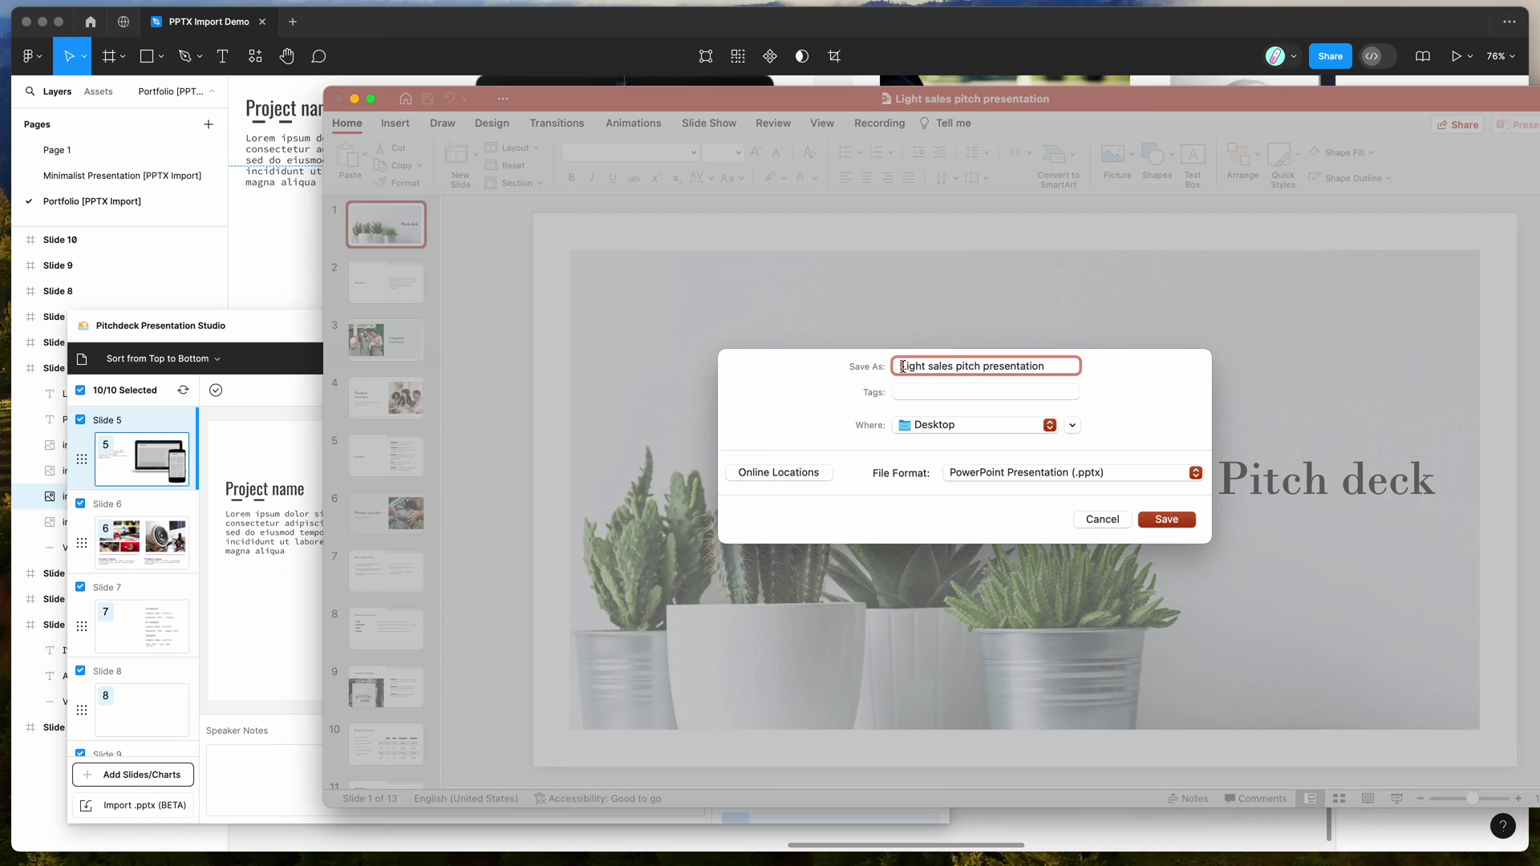
{"action": "type", "text": "NEW"}
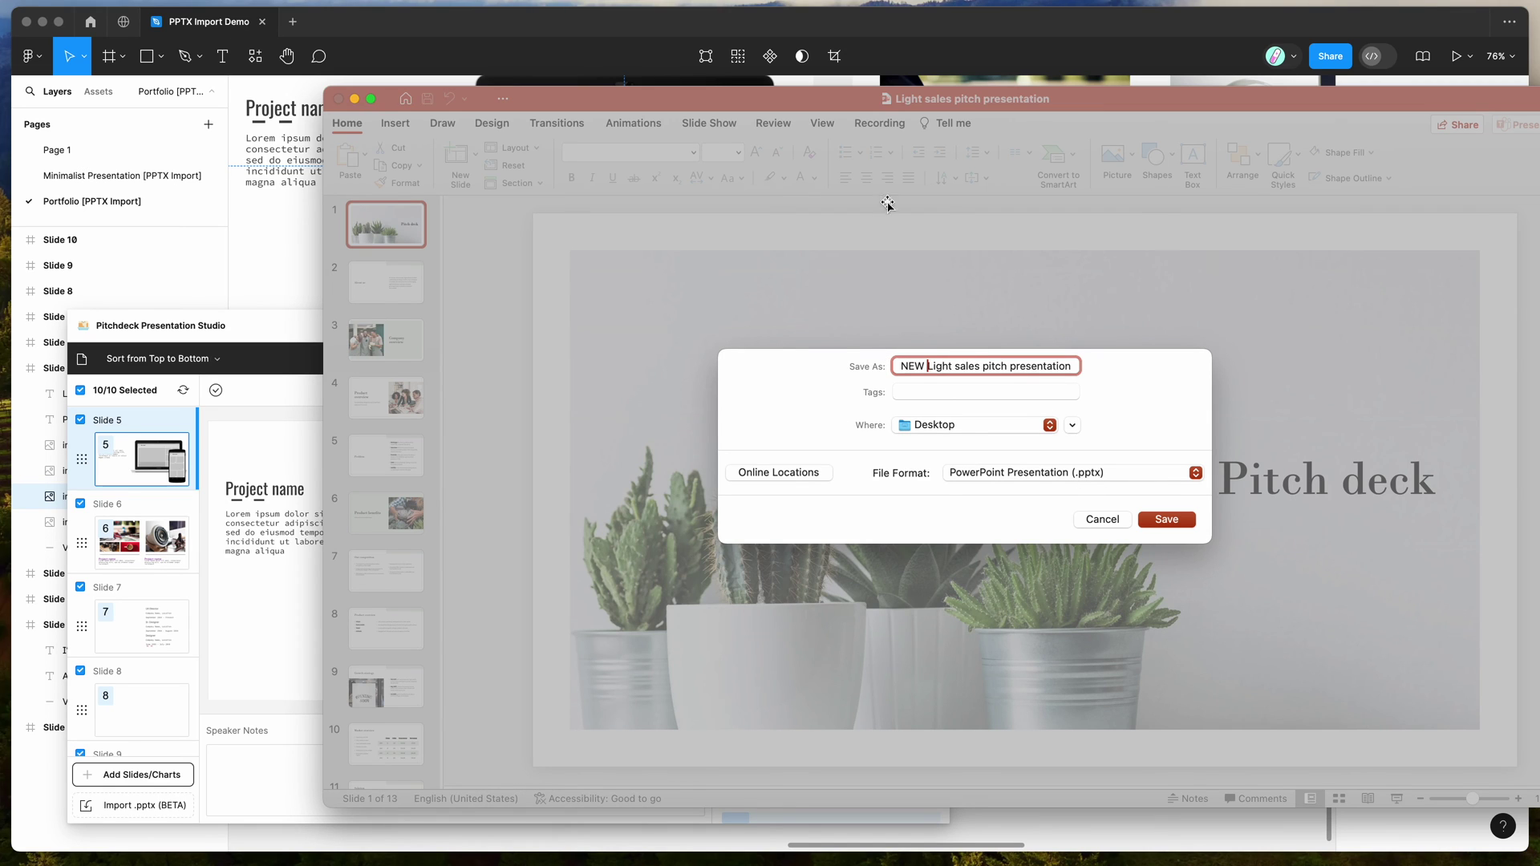
{"action": "left_click", "coordinate": [1167, 520]}
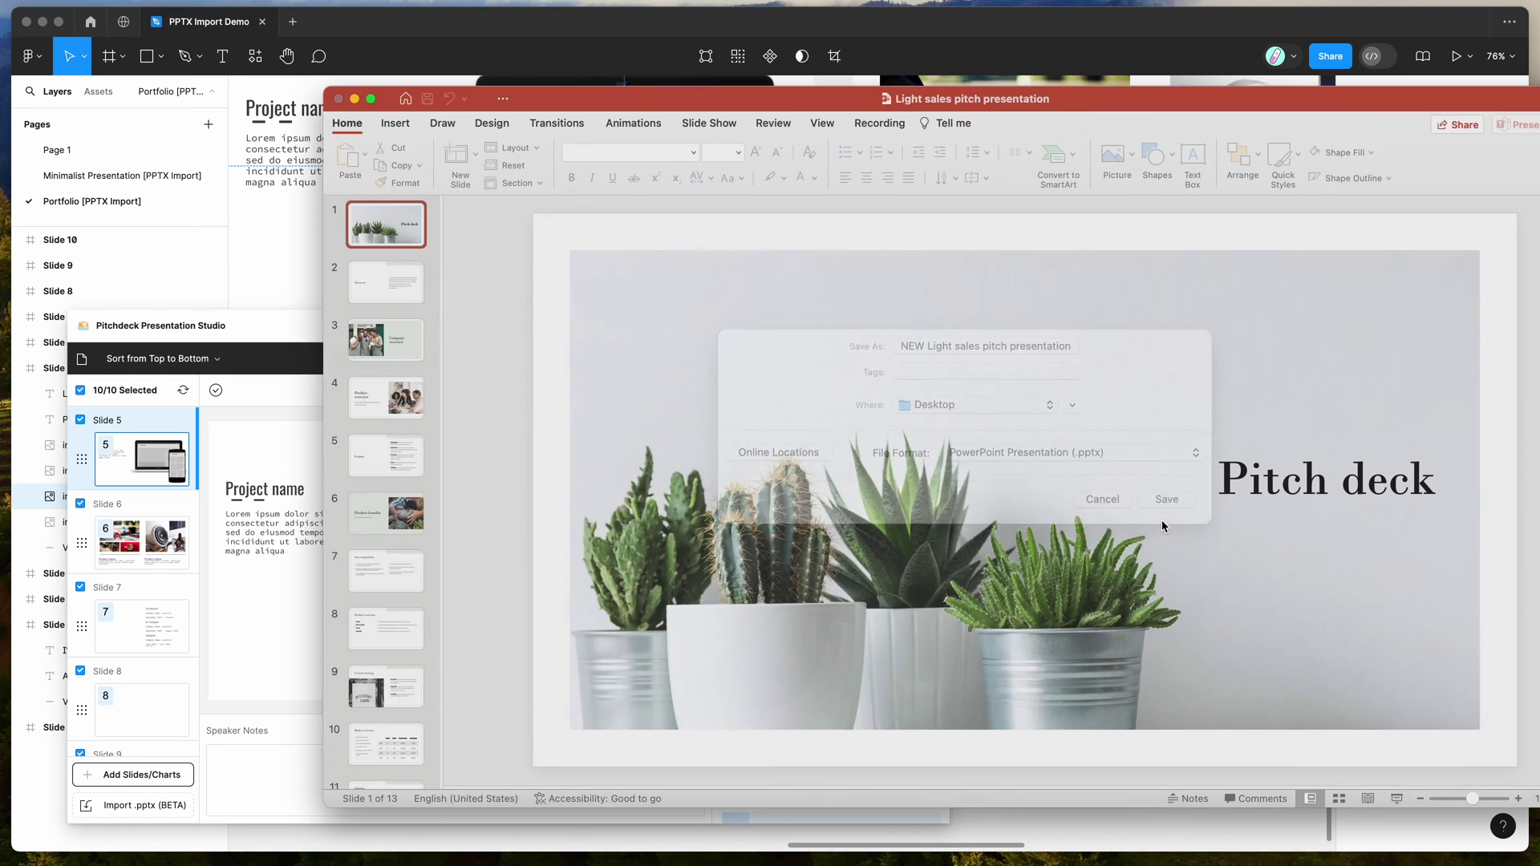
Step: Drag NEW Light sales pitch presentation.pptx from the Desktop into the Pitchdeck import area
{"action": "key", "text": "super+Tab"}
{"action": "left_click", "coordinate": [1283, 189]}
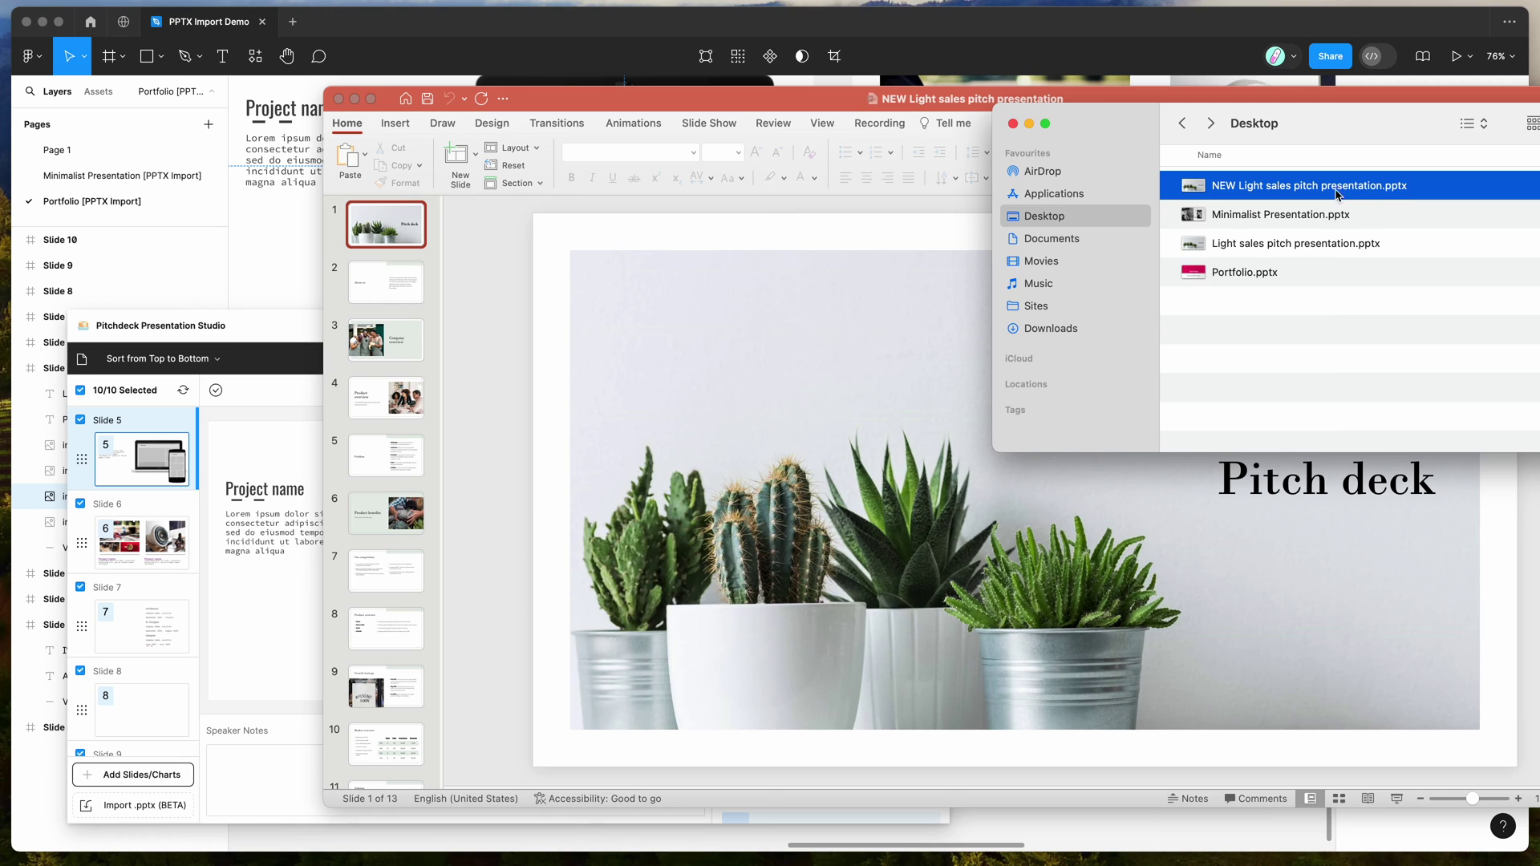
{"action": "left_click", "coordinate": [611, 33]}
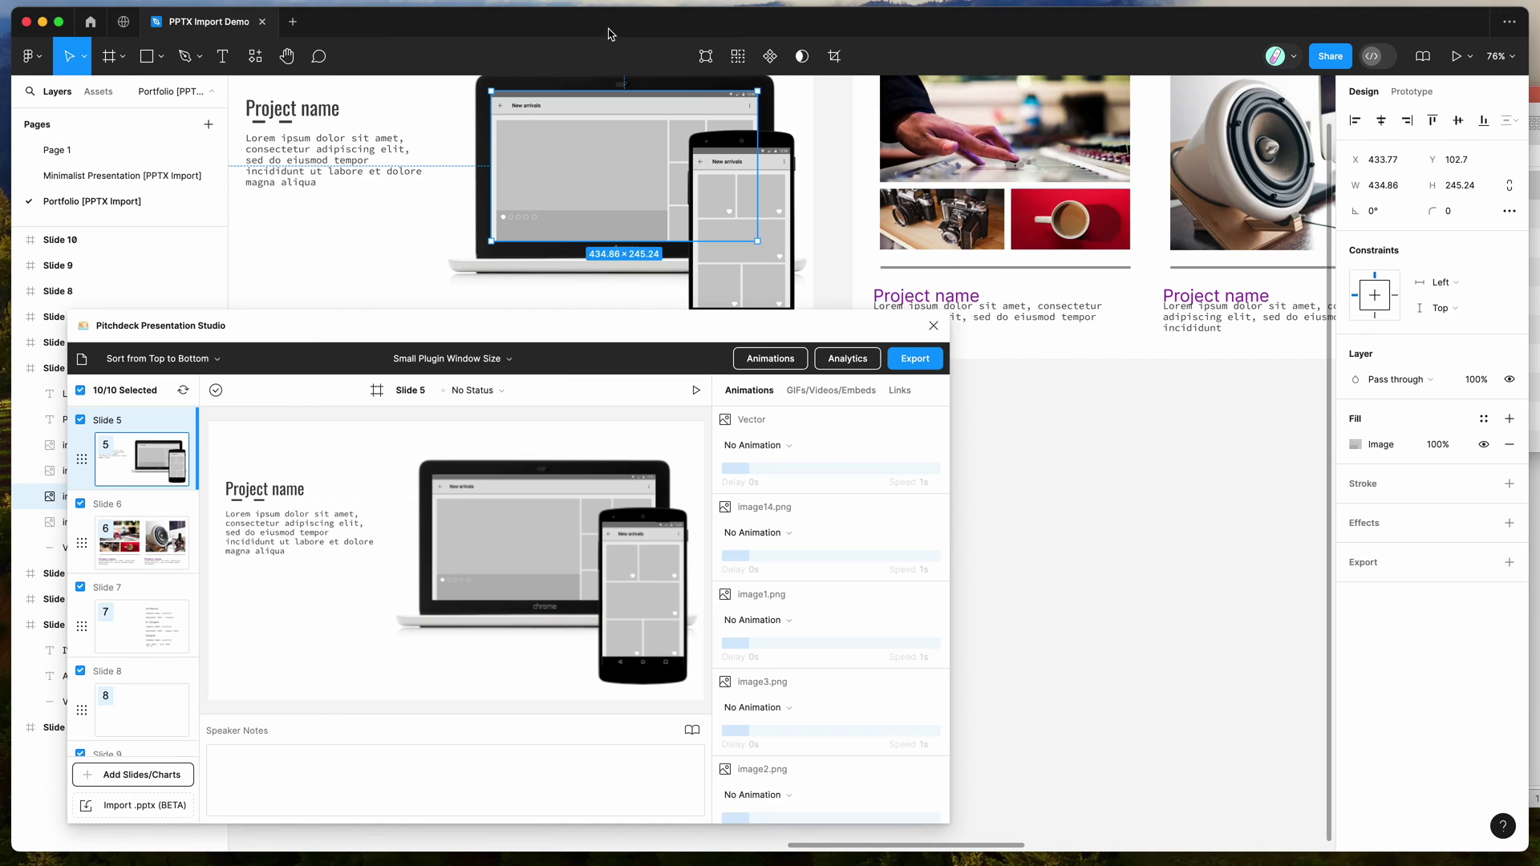
{"action": "key", "text": "super+Tab"}
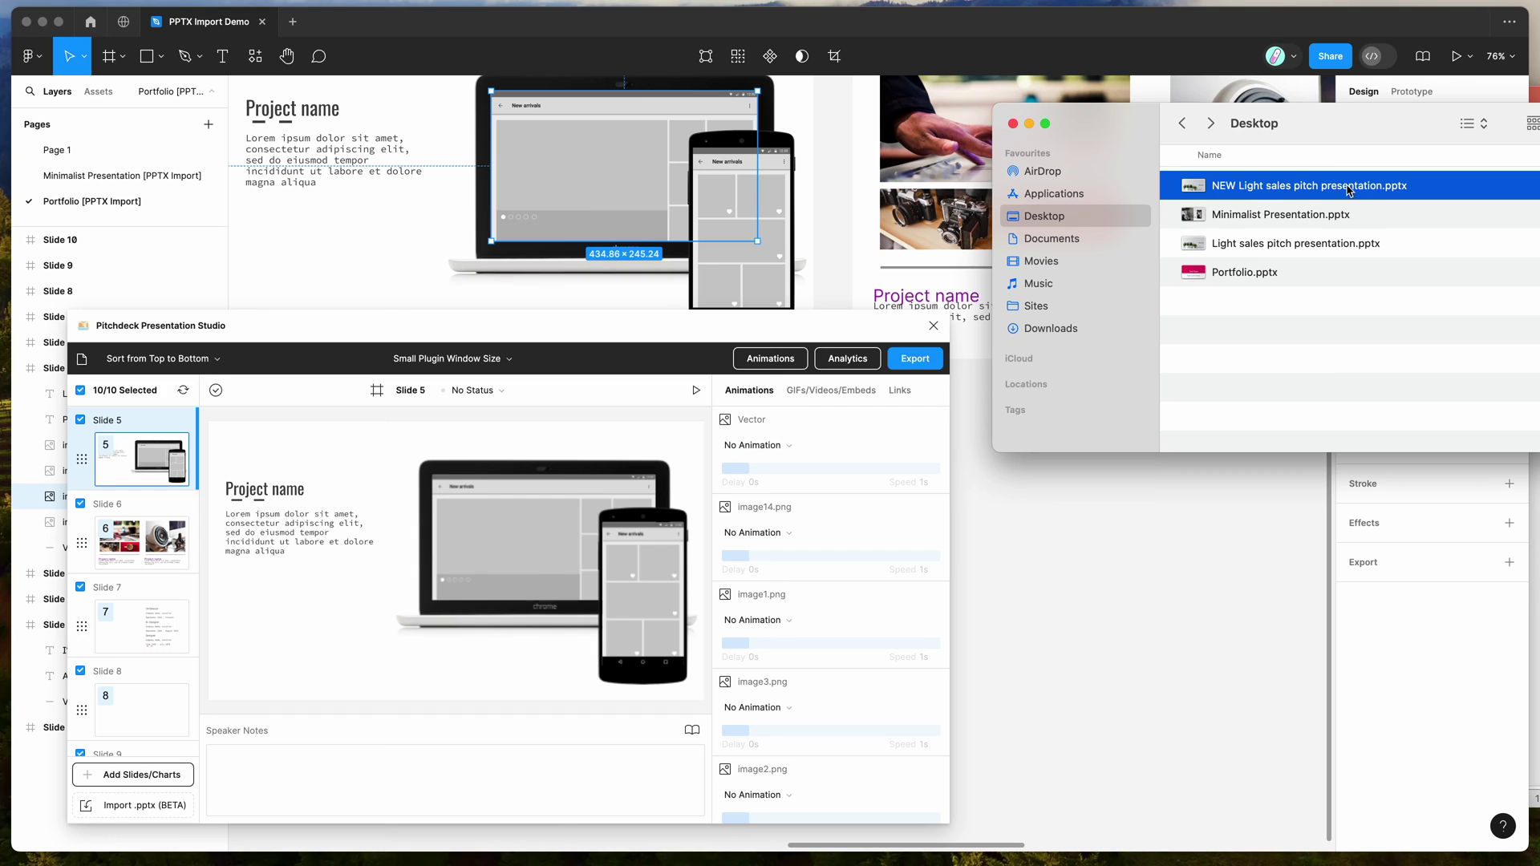
{"action": "left_click_drag", "start_coordinate": [1324, 190], "coordinate": [151, 808]}
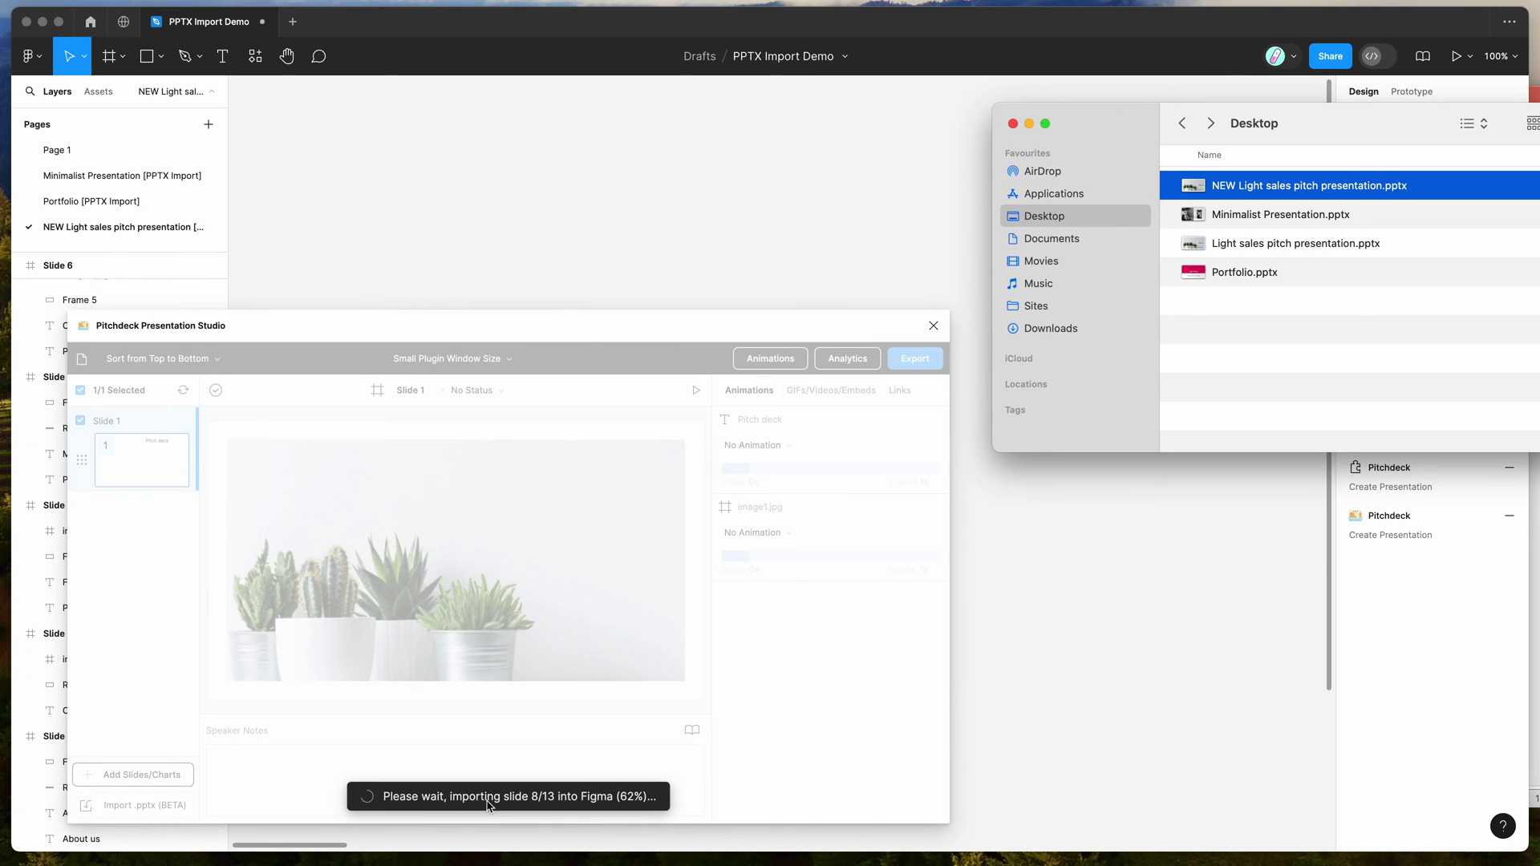
Step: Tidy the Finder Desktop window while the 13-slide import completes
{"action": "left_click", "coordinate": [1379, 385]}
{"action": "left_click_drag", "start_coordinate": [1326, 118], "coordinate": [1335, 139]}
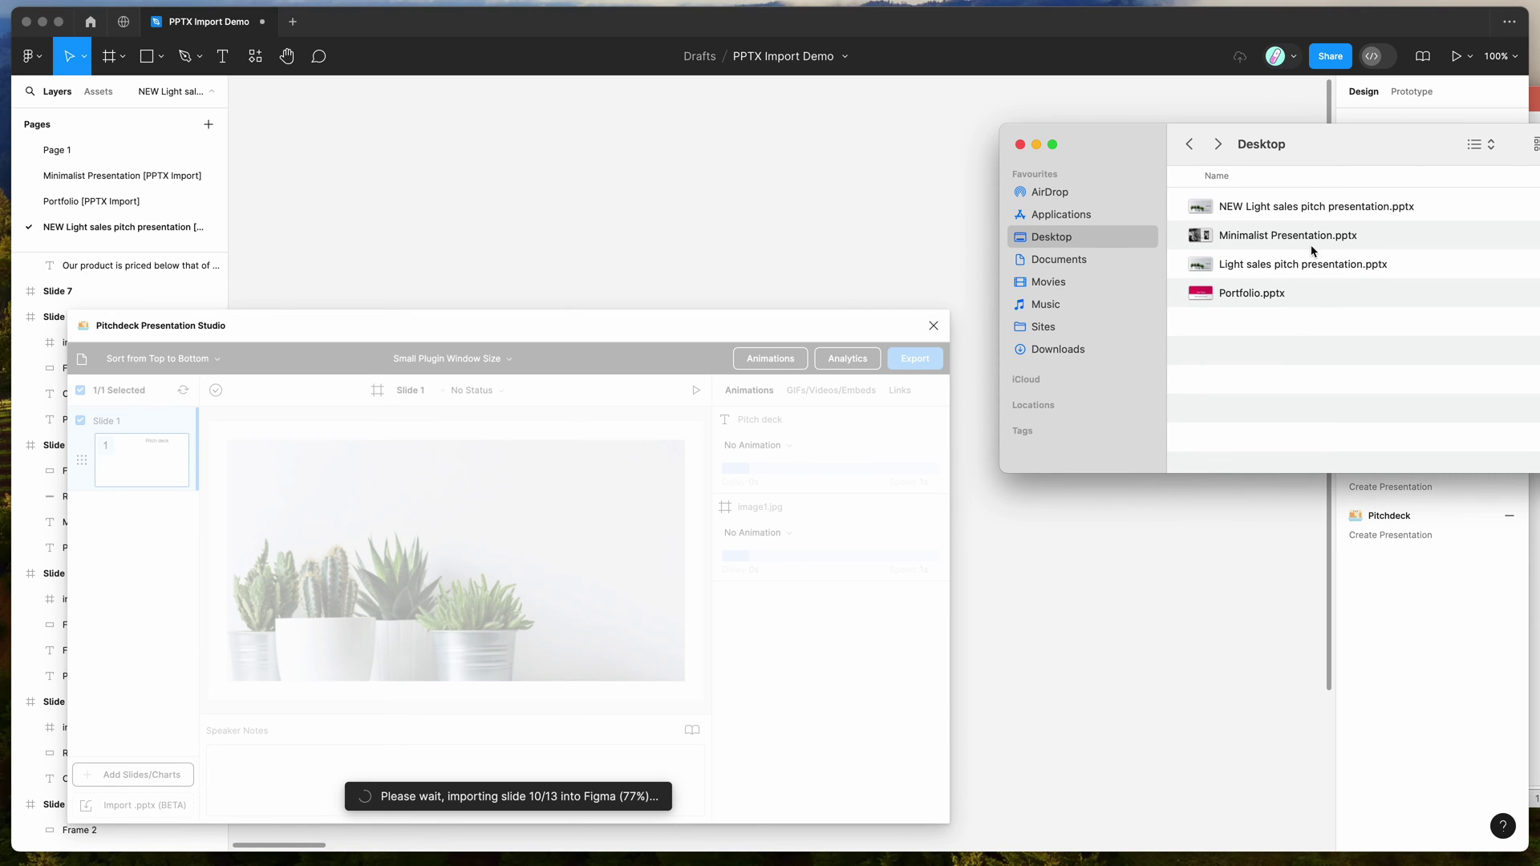
{"action": "left_click_drag", "start_coordinate": [1330, 147], "coordinate": [1332, 151]}
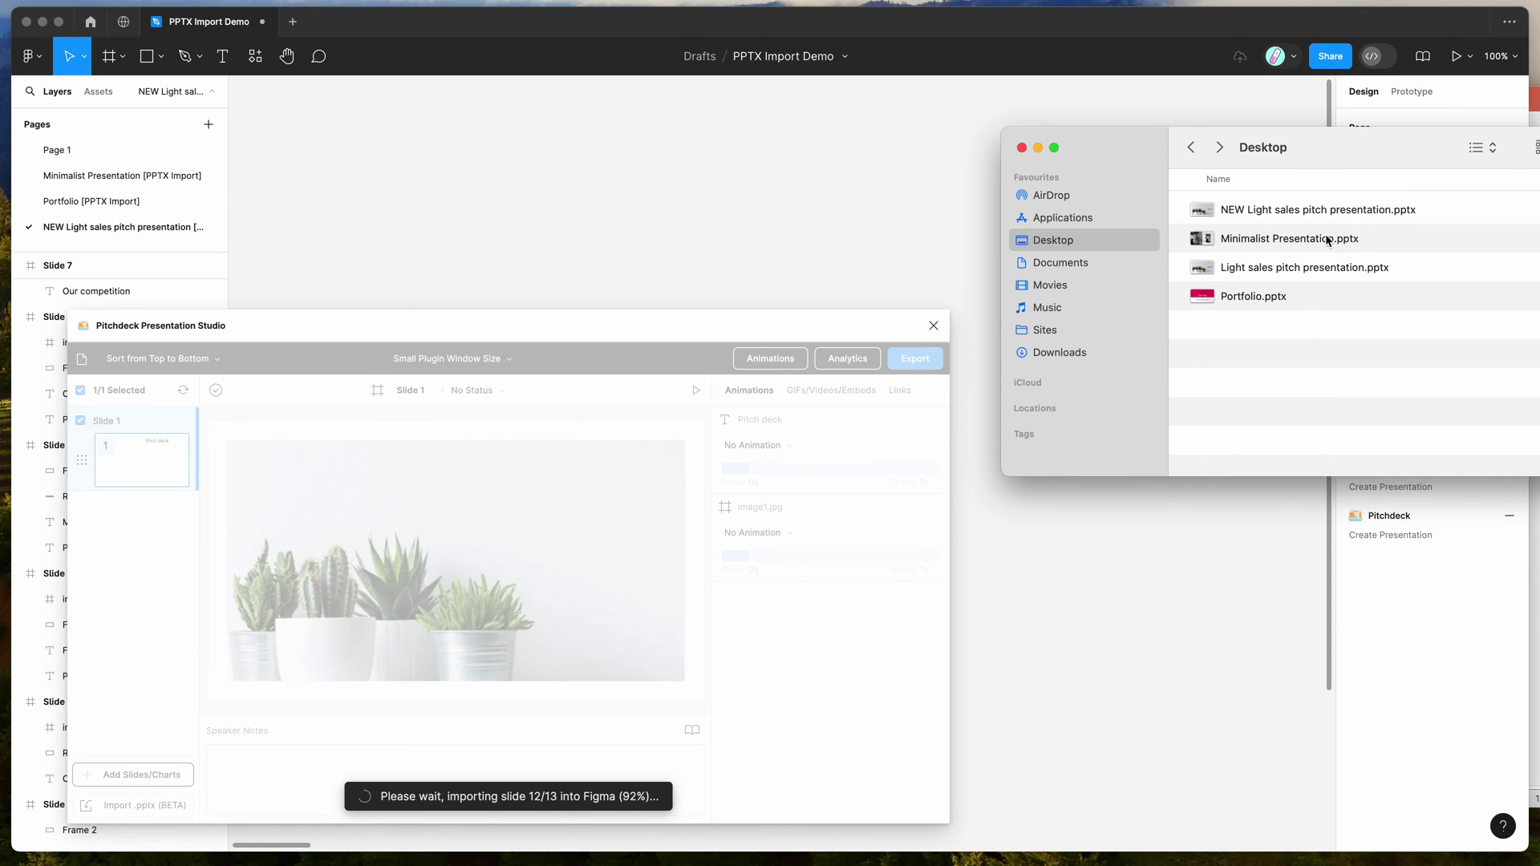
{"action": "left_click", "coordinate": [1331, 211]}
{"action": "left_click", "coordinate": [1316, 341]}
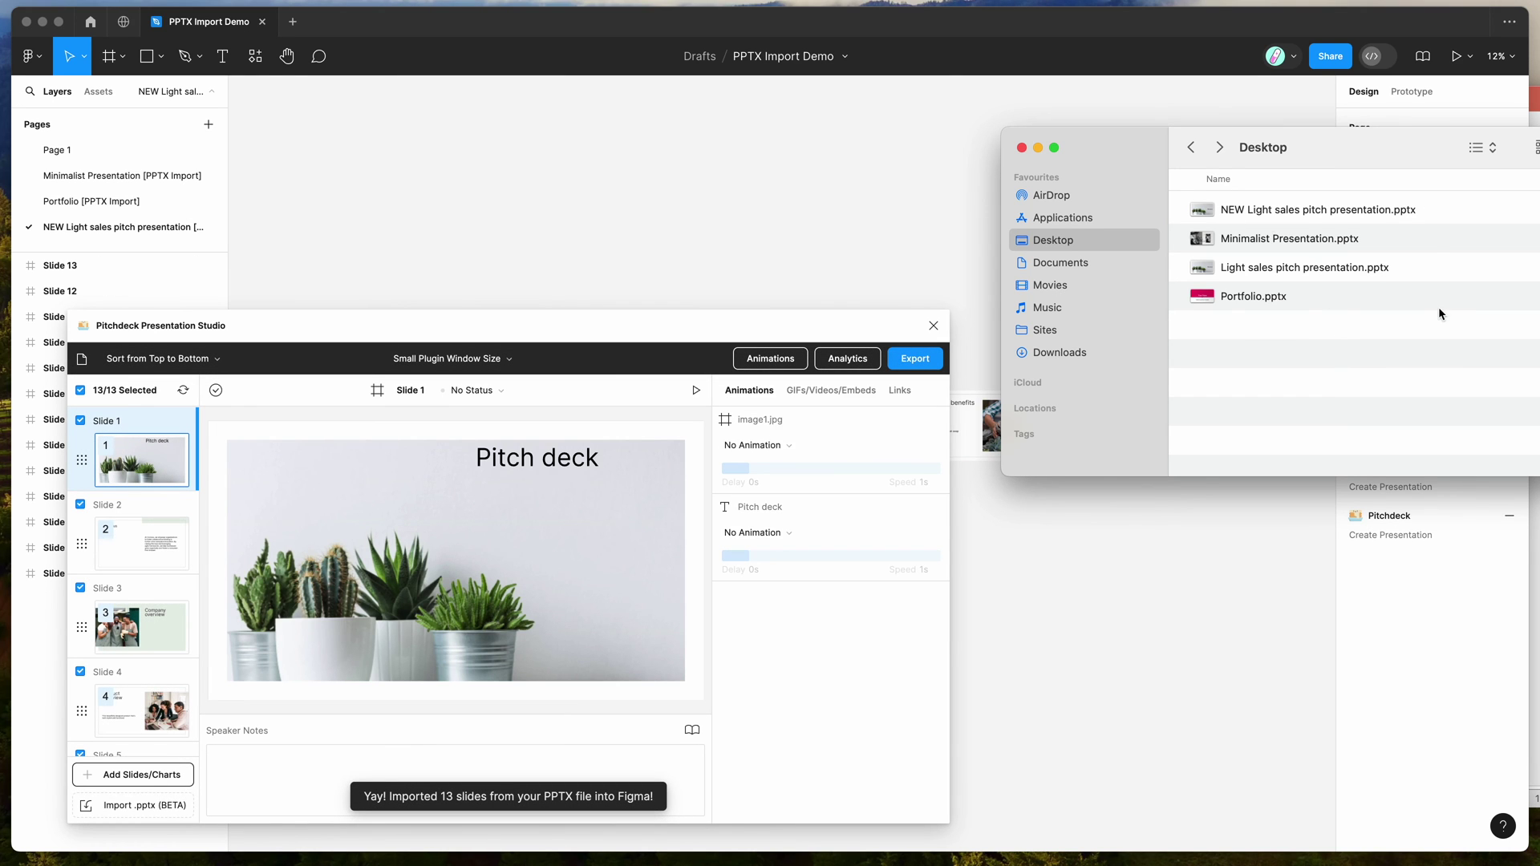
{"action": "left_click_drag", "start_coordinate": [1438, 154], "coordinate": [1459, 168]}
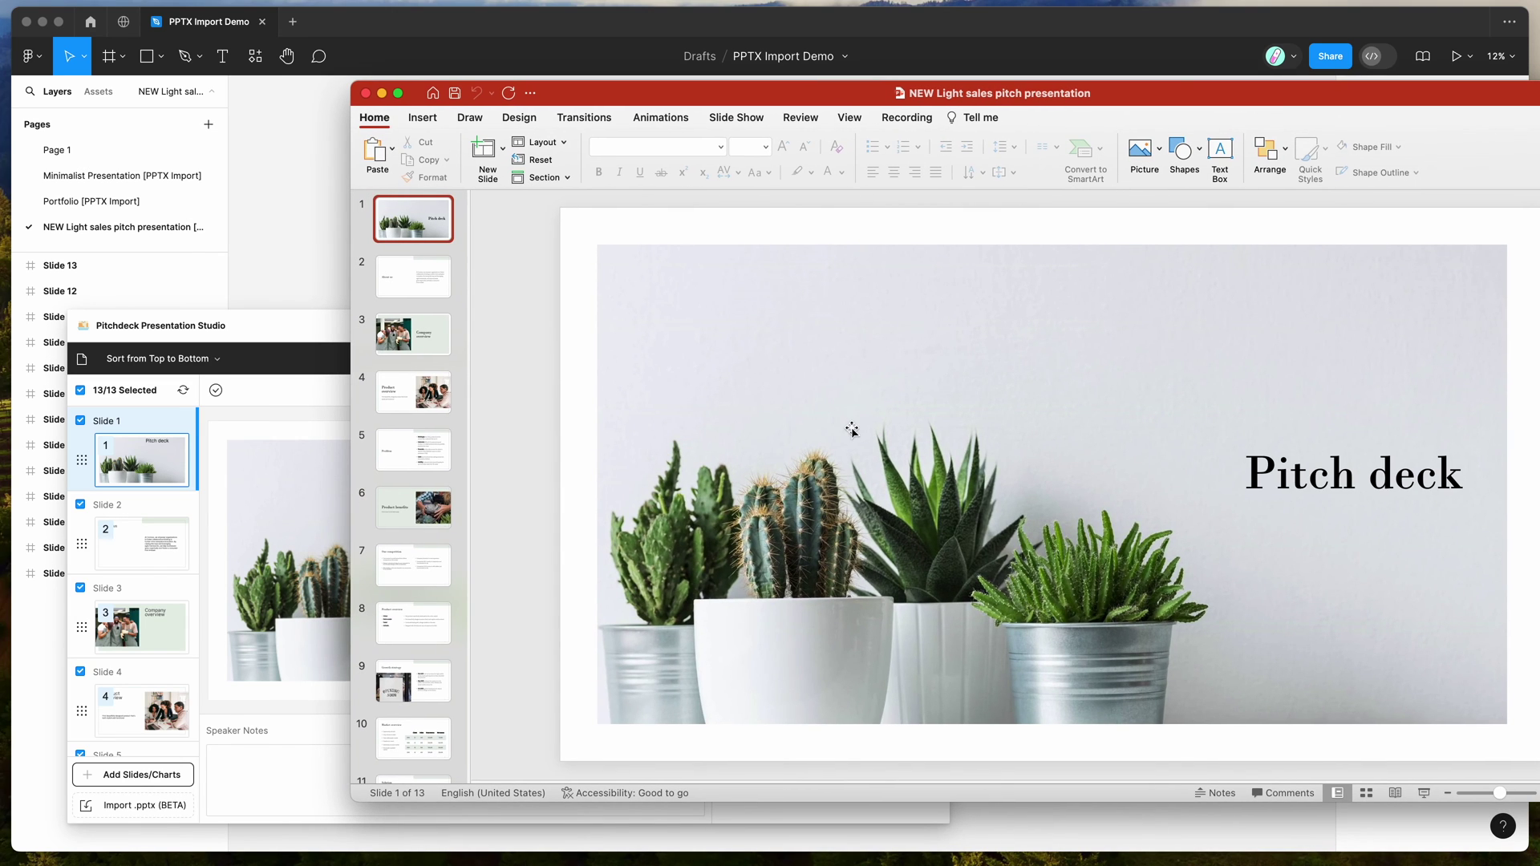
Step: Preview imported Slides 2 and 3, then open the original's Company overview slide in PowerPoint
{"action": "left_click", "coordinate": [296, 332]}
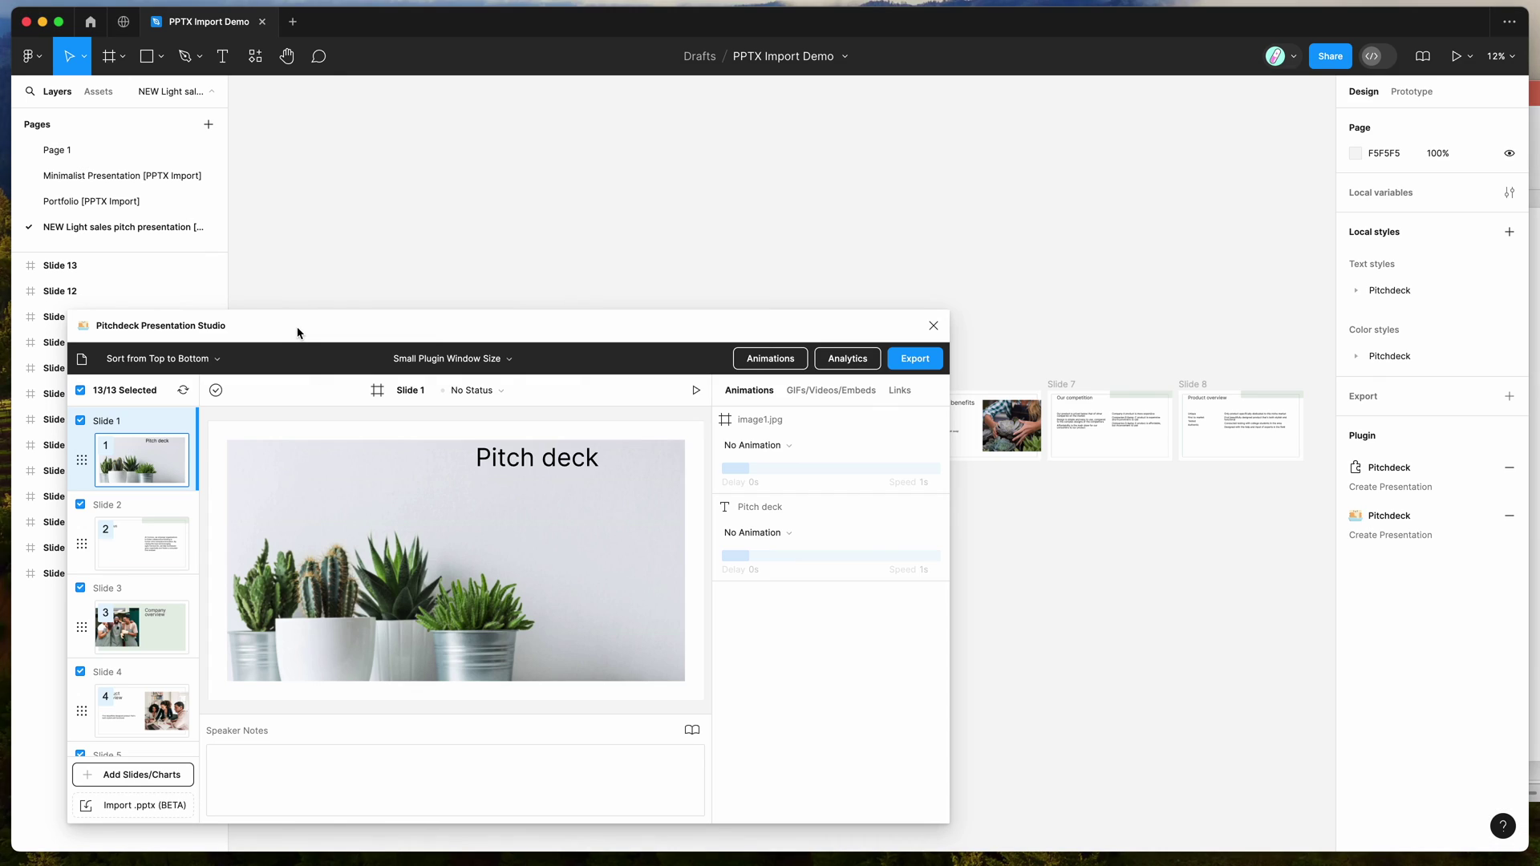
{"action": "left_click", "coordinate": [150, 552]}
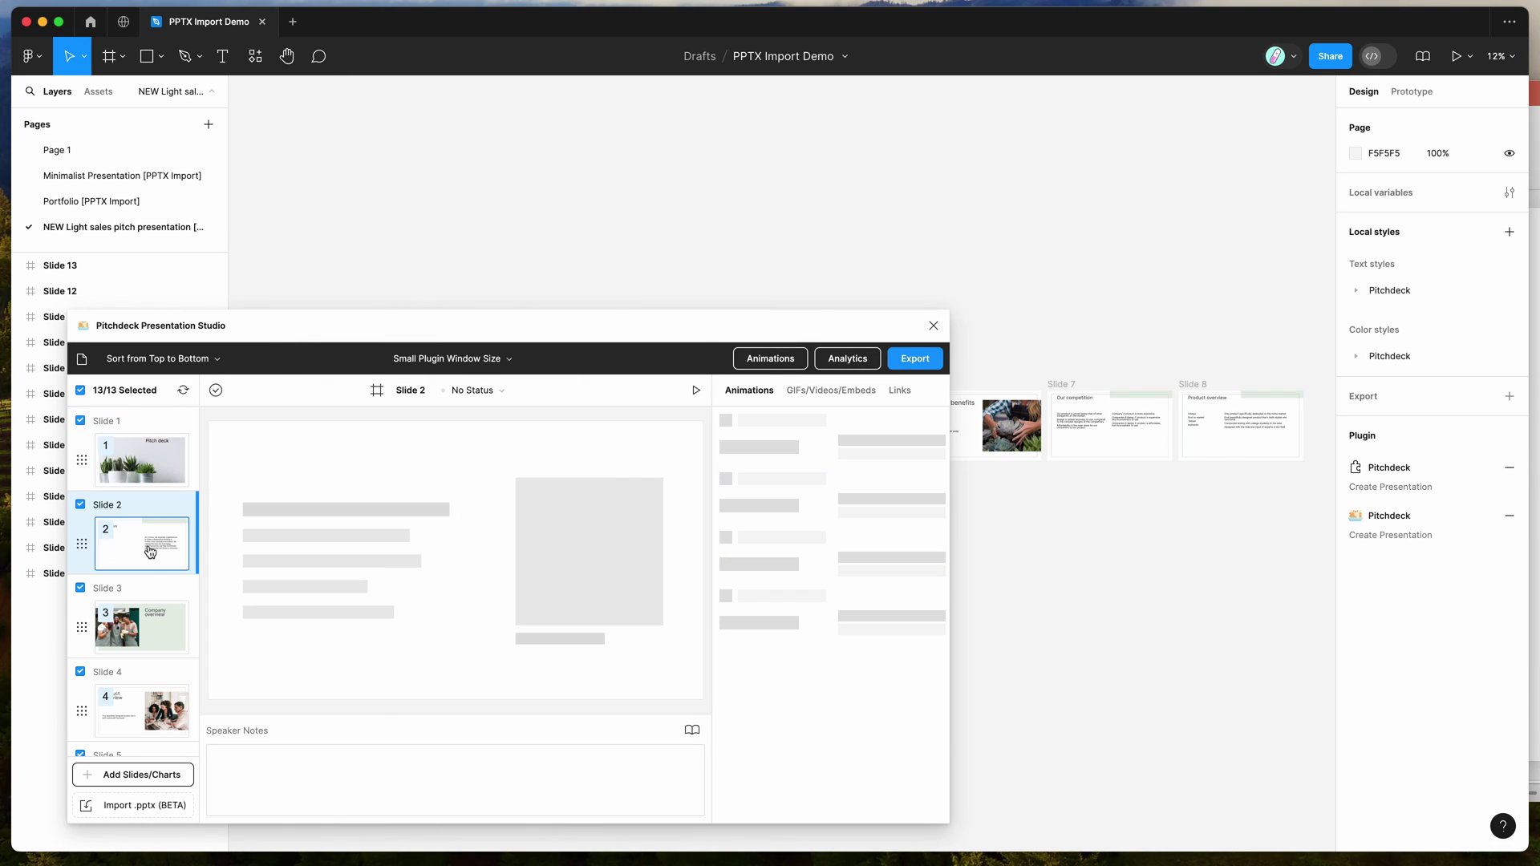
{"action": "left_click", "coordinate": [149, 635]}
{"action": "key", "text": "super+Tab"}
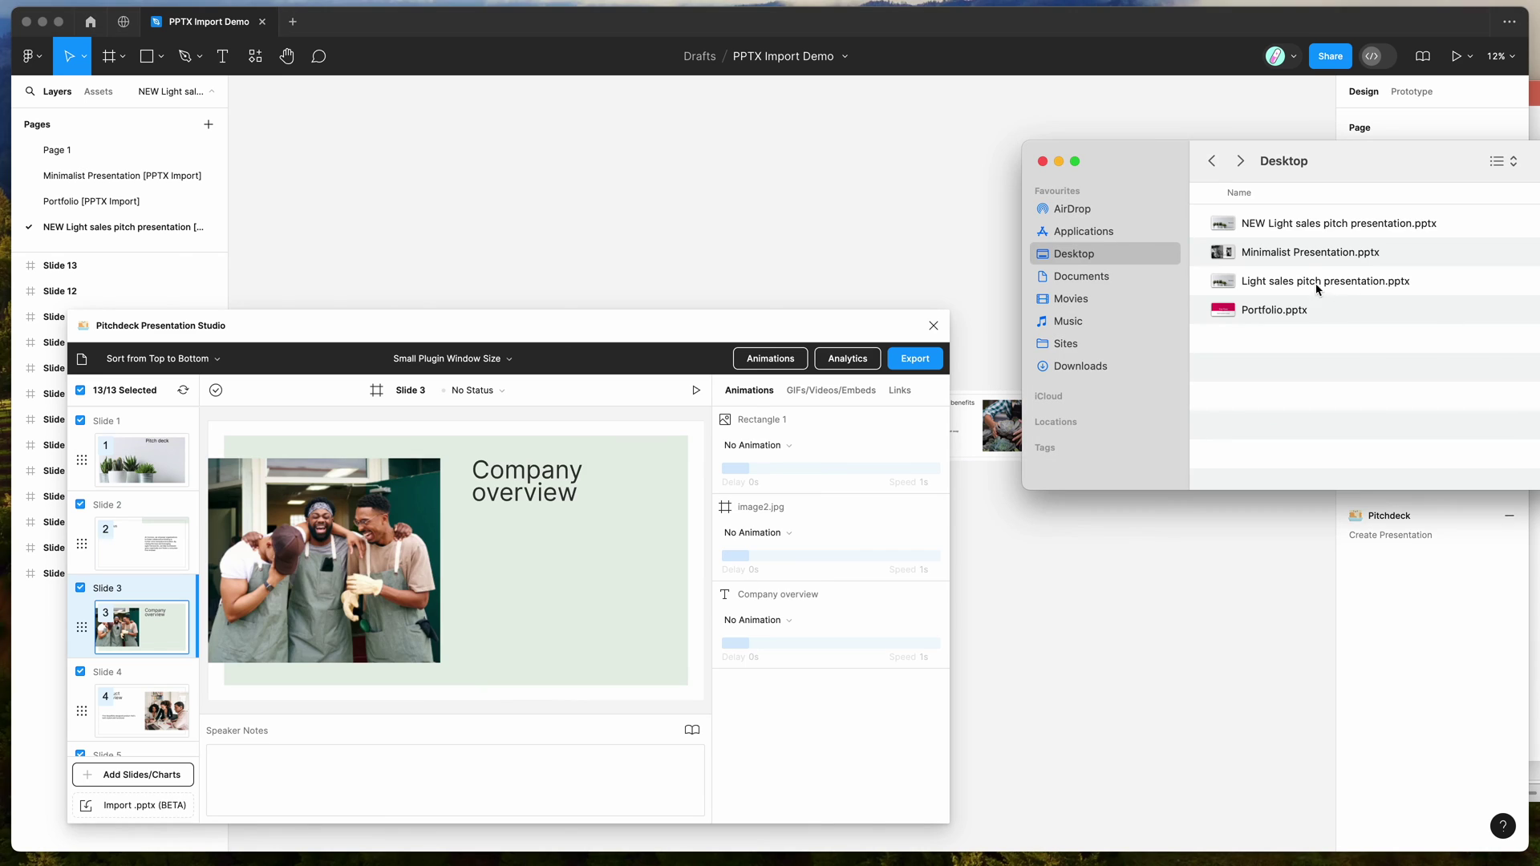
{"action": "double_click", "coordinate": [1300, 229]}
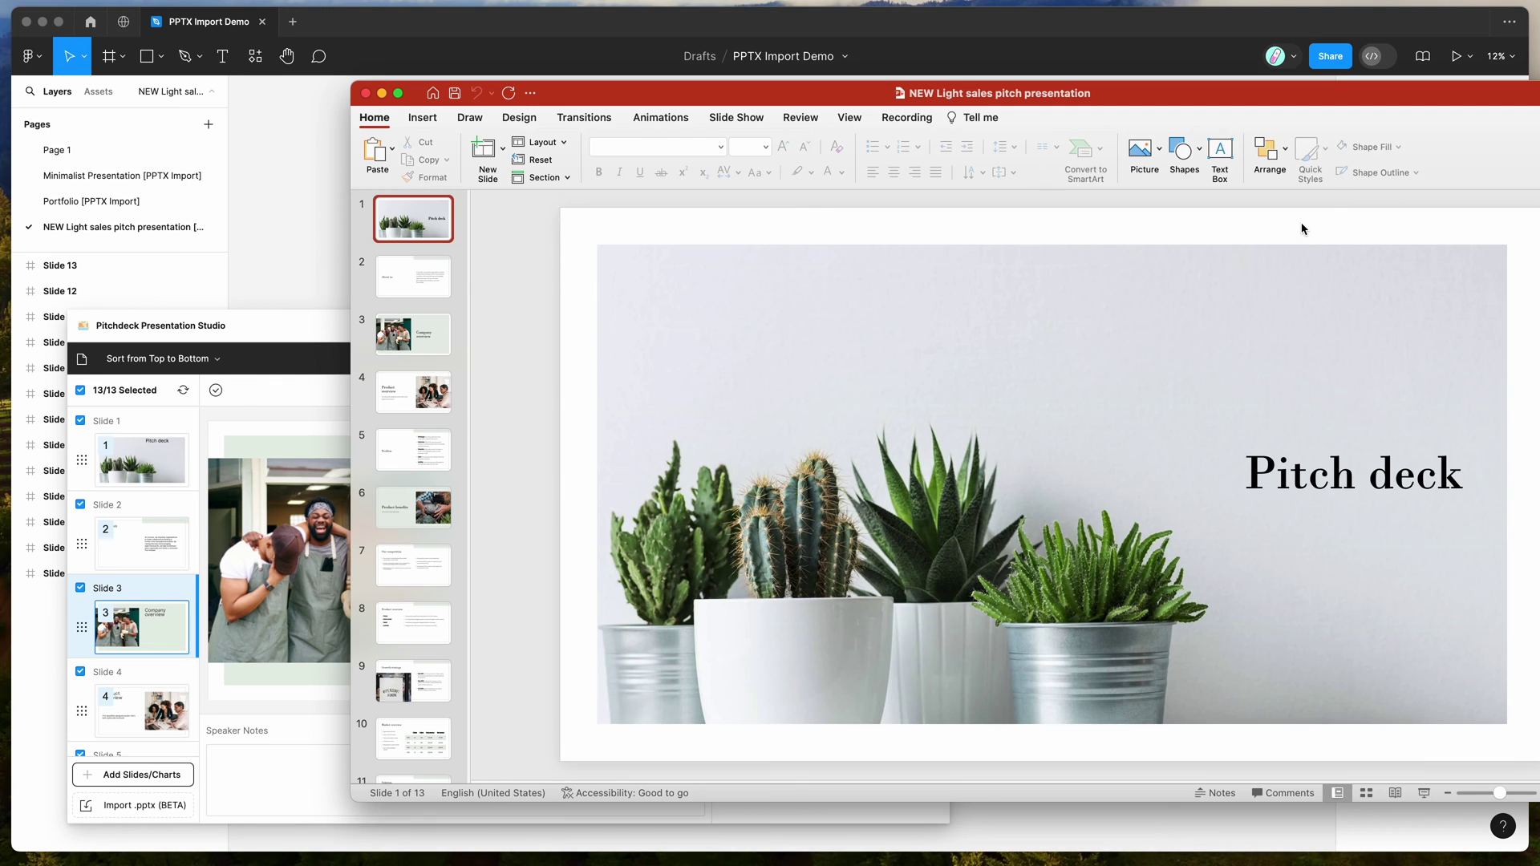
{"action": "left_click", "coordinate": [430, 353]}
{"action": "left_click", "coordinate": [1122, 477]}
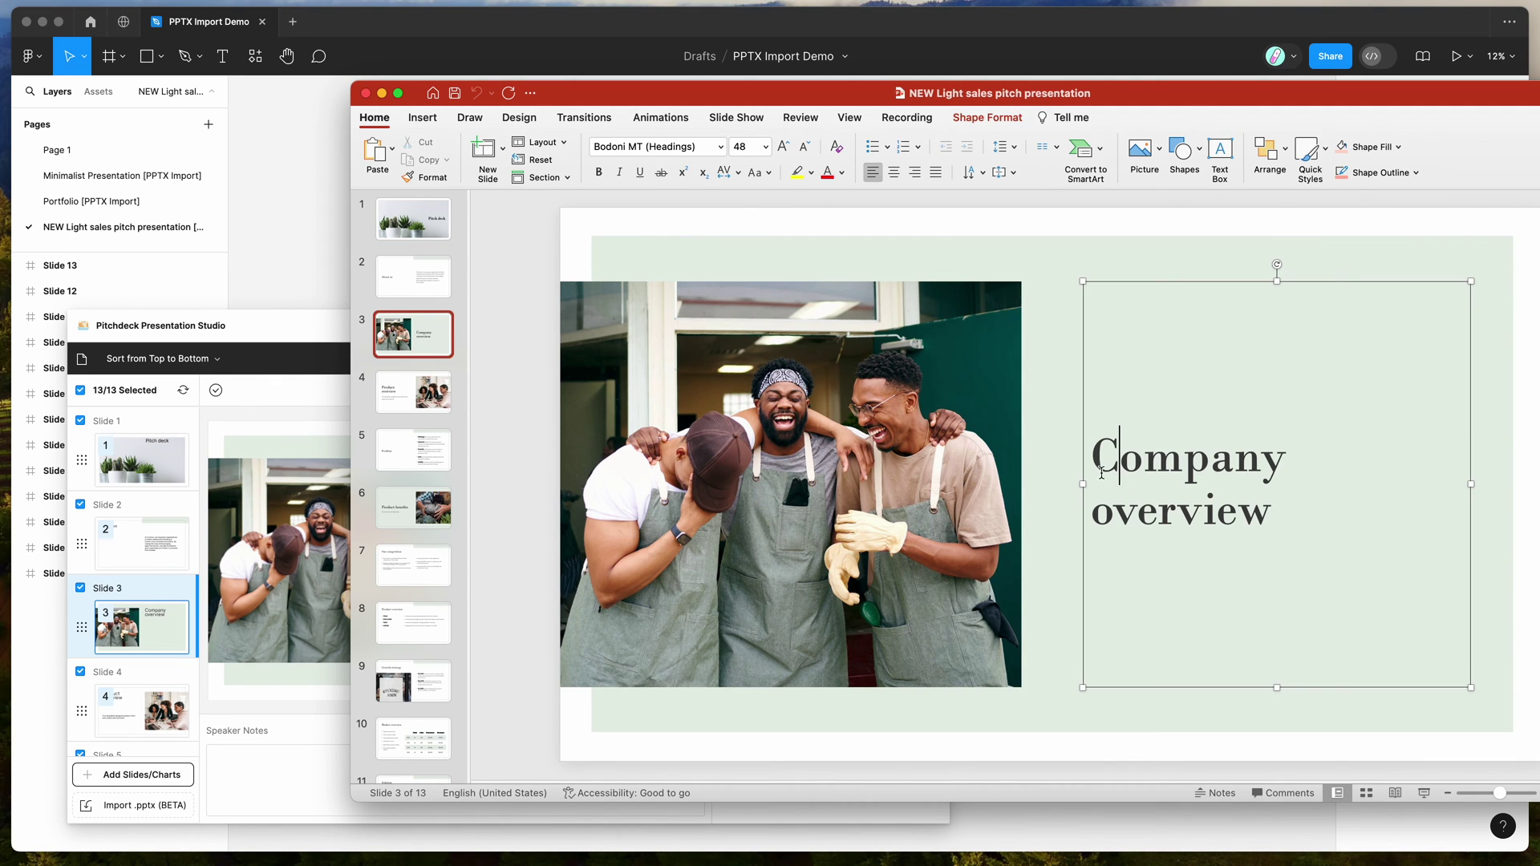
Step: Step through the imported Pitch deck, About us and Company overview slides, then reselect Slide 1
{"action": "left_click", "coordinate": [277, 393]}
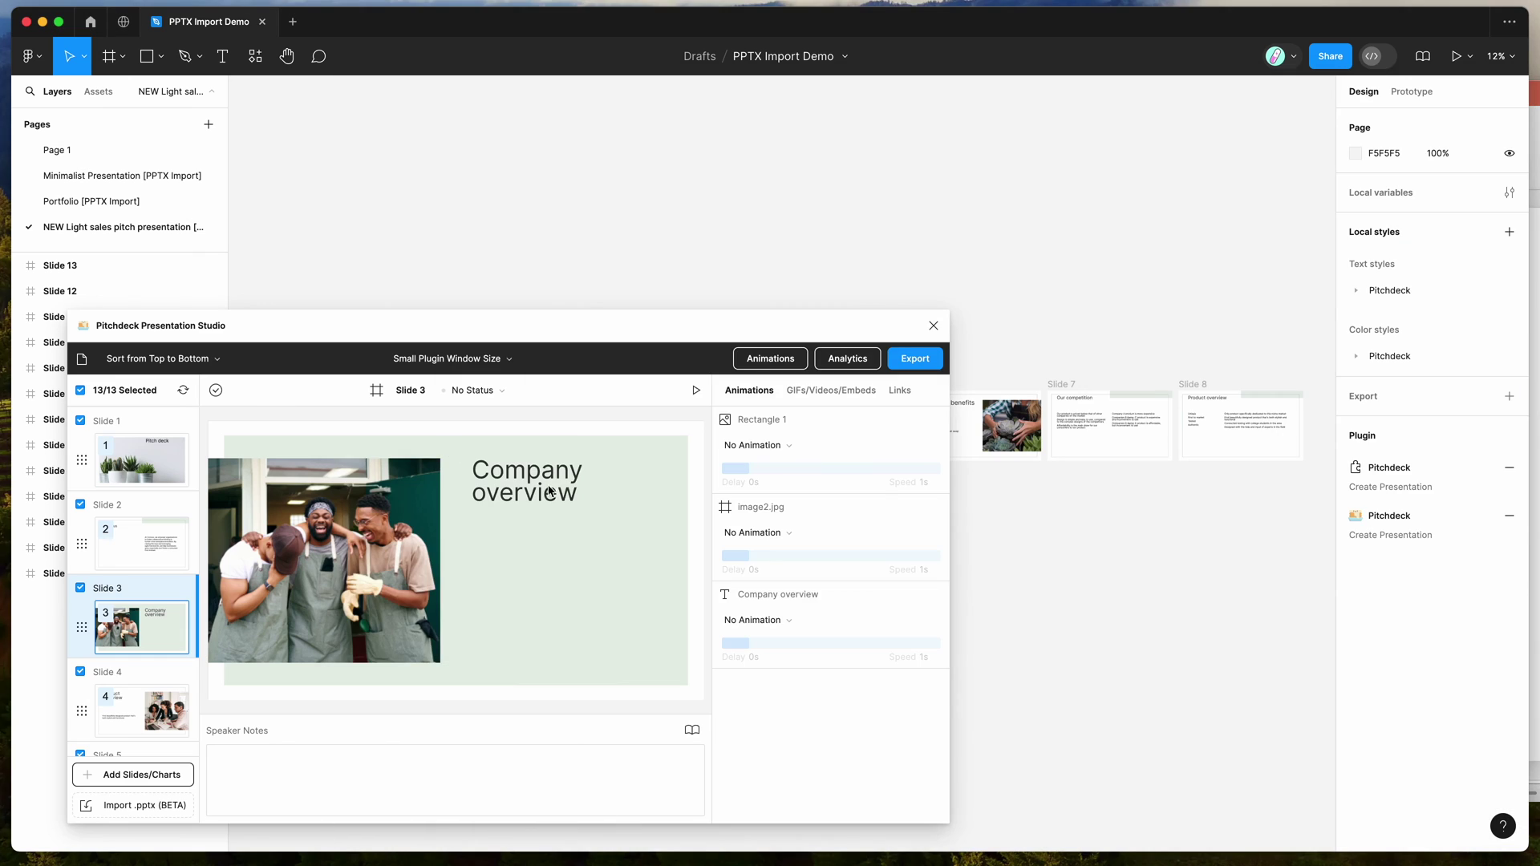
{"action": "left_click", "coordinate": [171, 566]}
{"action": "left_click", "coordinate": [177, 448]}
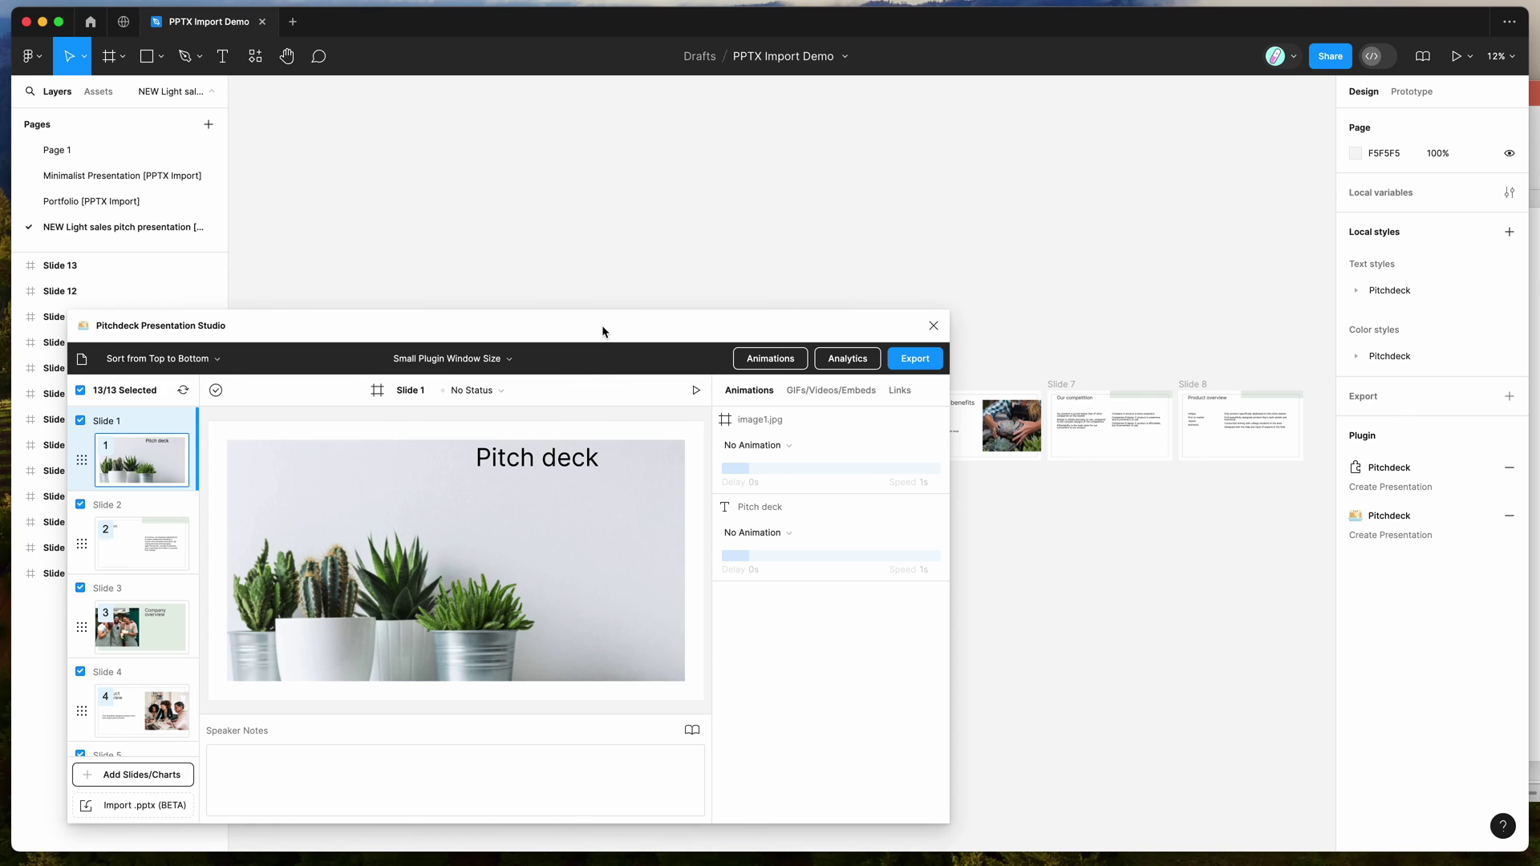
{"action": "left_click_drag", "start_coordinate": [602, 327], "coordinate": [595, 332]}
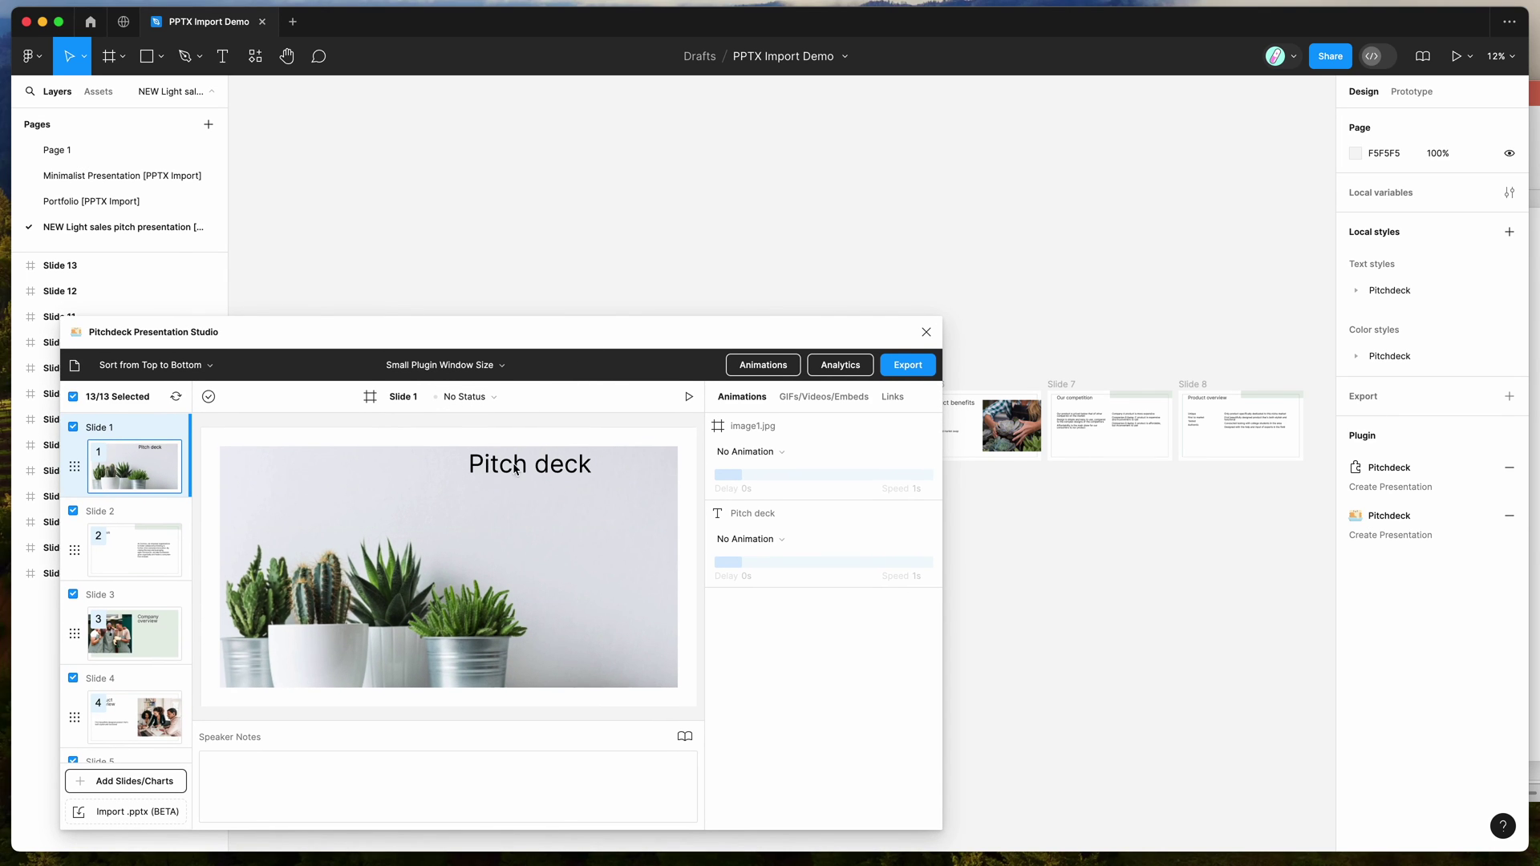
{"action": "key", "text": "Down"}
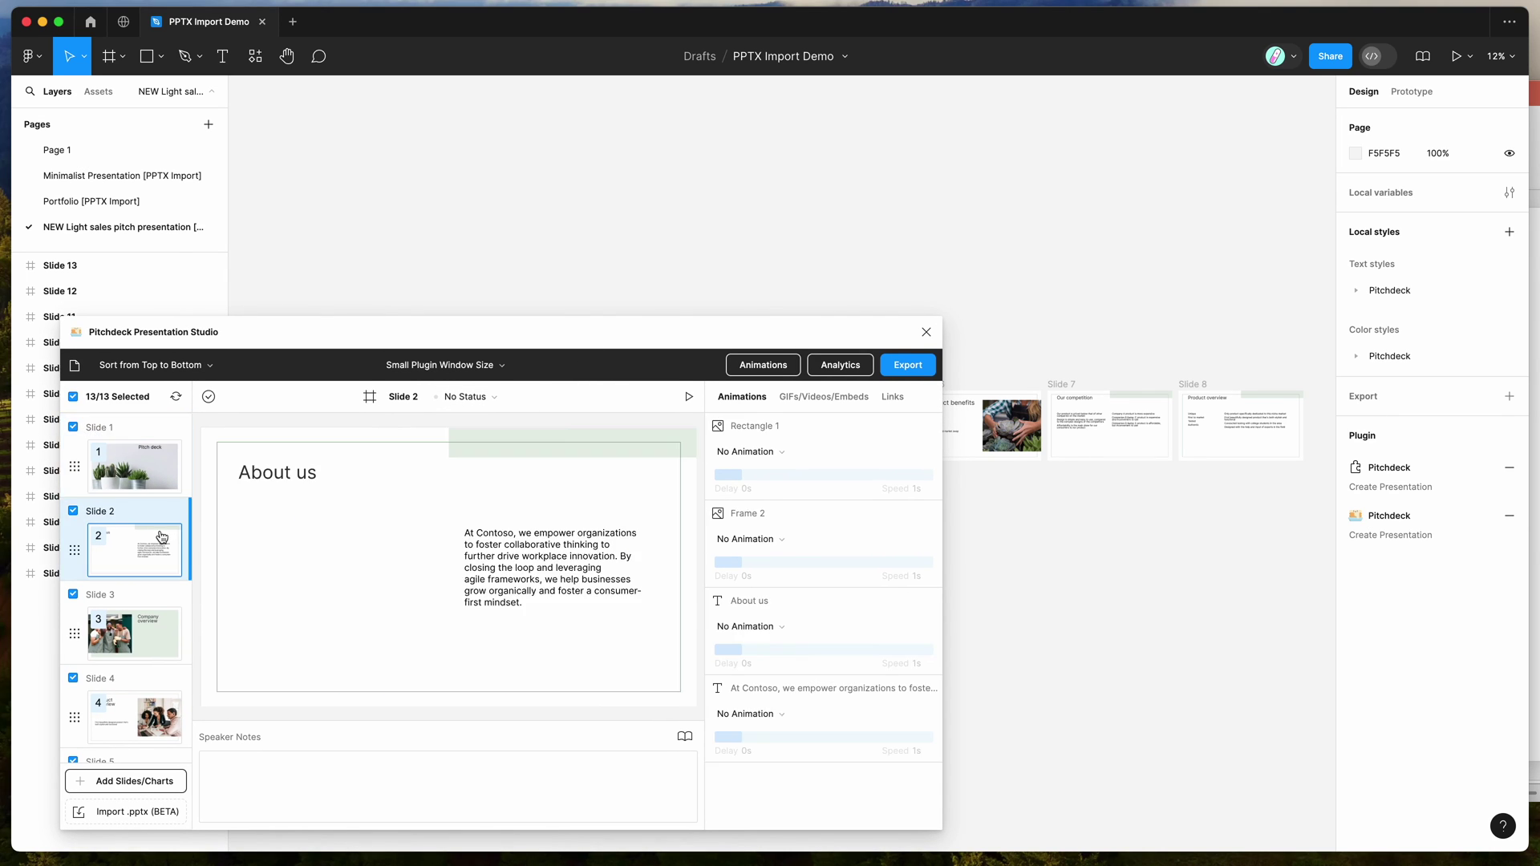
{"action": "key", "text": "Down"}
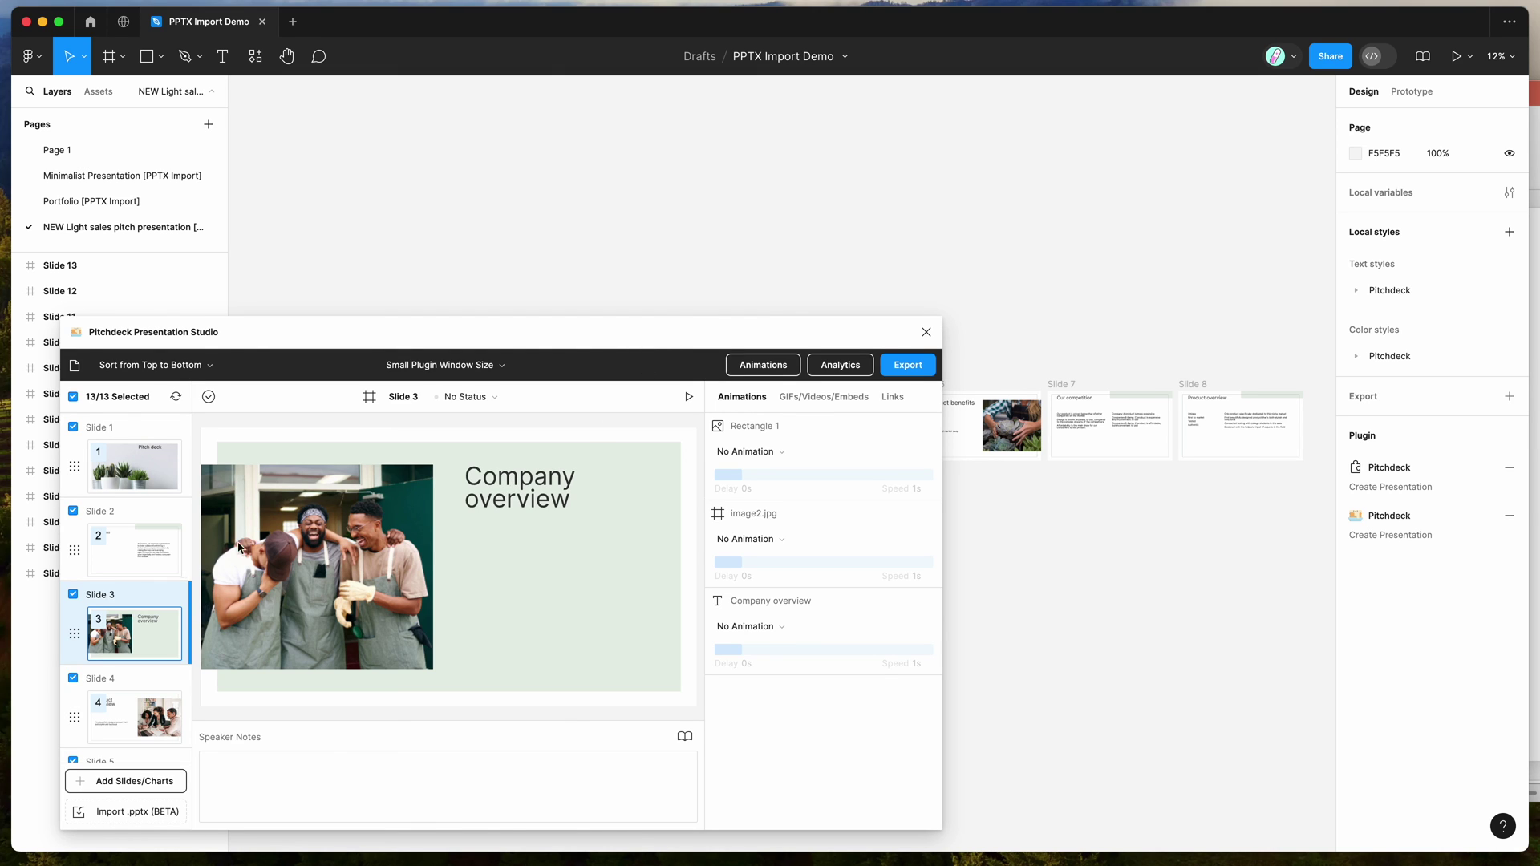
{"action": "scroll", "coordinate": [135, 586], "scroll_direction": "down", "scroll_amount": 2}
{"action": "scroll", "coordinate": [138, 592], "scroll_direction": "up", "scroll_amount": 2}
{"action": "left_click", "coordinate": [140, 469]}
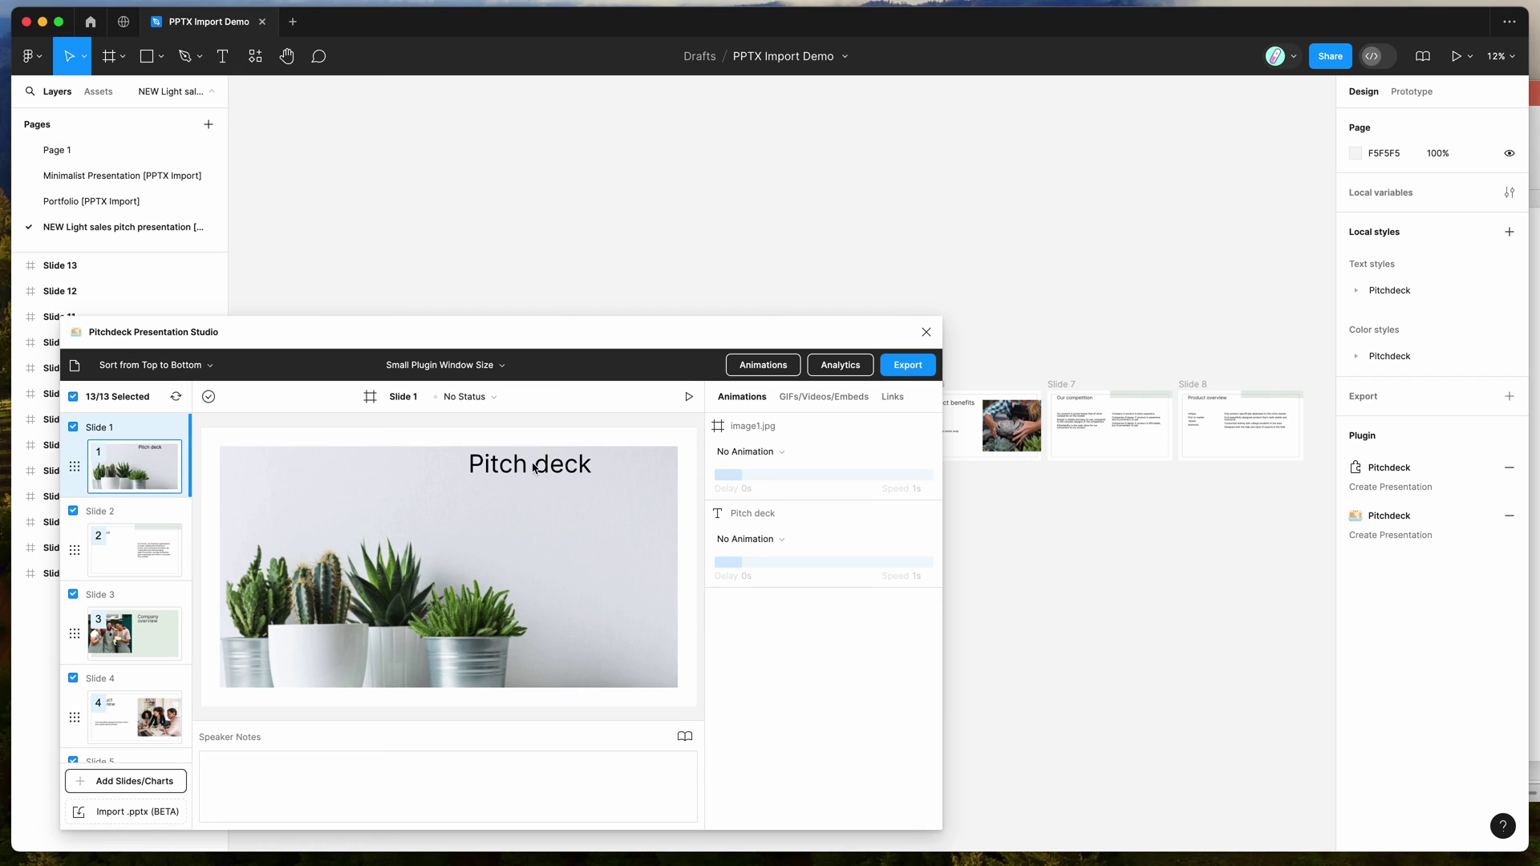
Step: Recheck the About us and Pitch deck slides, then hide PowerPoint to return to Figma
{"action": "left_click_drag", "start_coordinate": [535, 468], "coordinate": [185, 816]}
{"action": "left_click", "coordinate": [152, 561]}
{"action": "left_click", "coordinate": [144, 475]}
{"action": "key", "text": "super+Tab"}
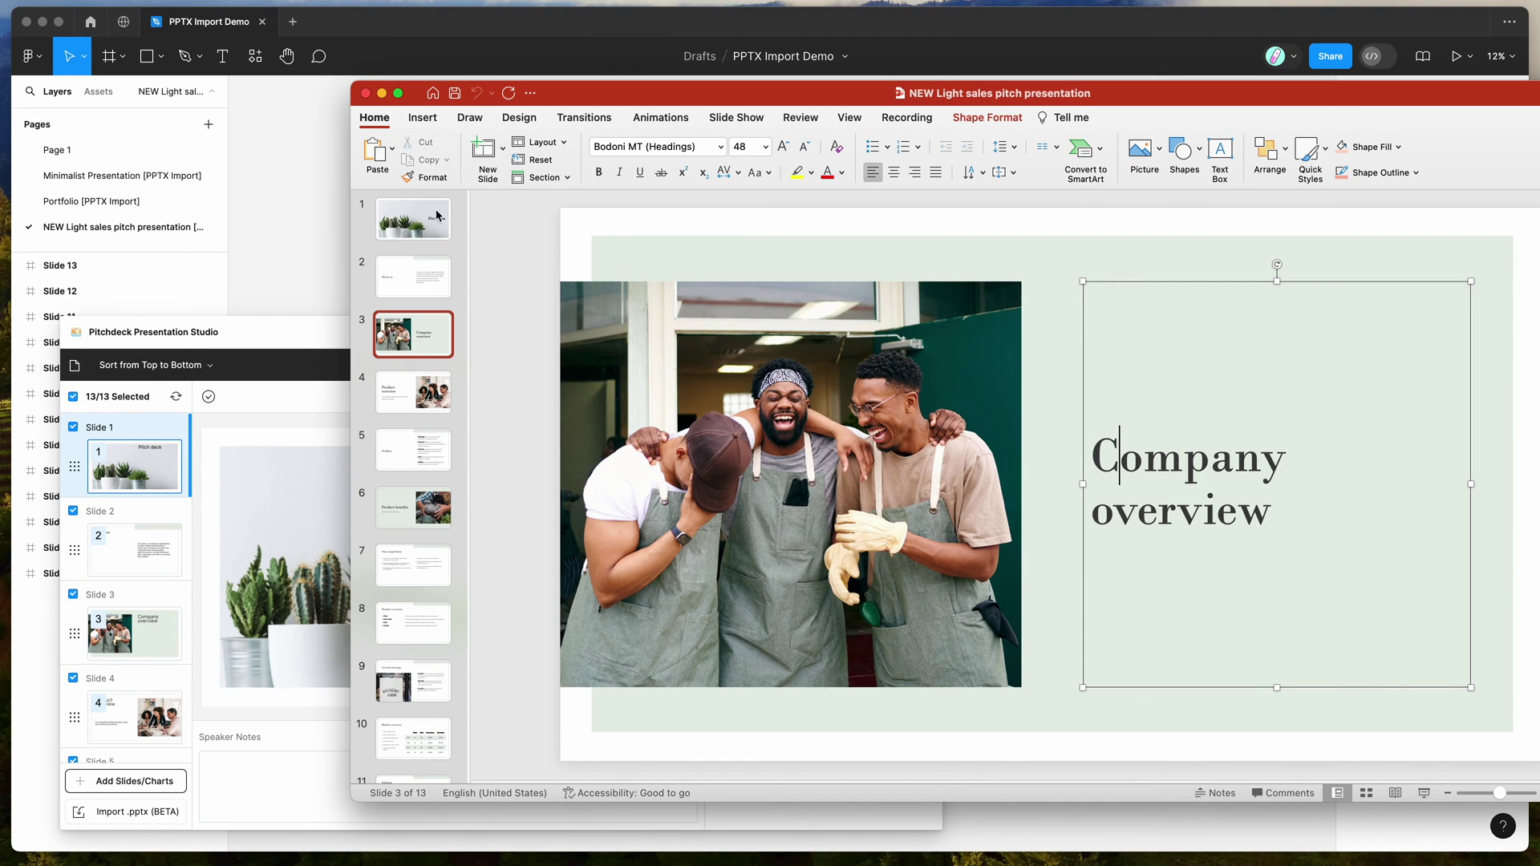
{"action": "left_click", "coordinate": [382, 93]}
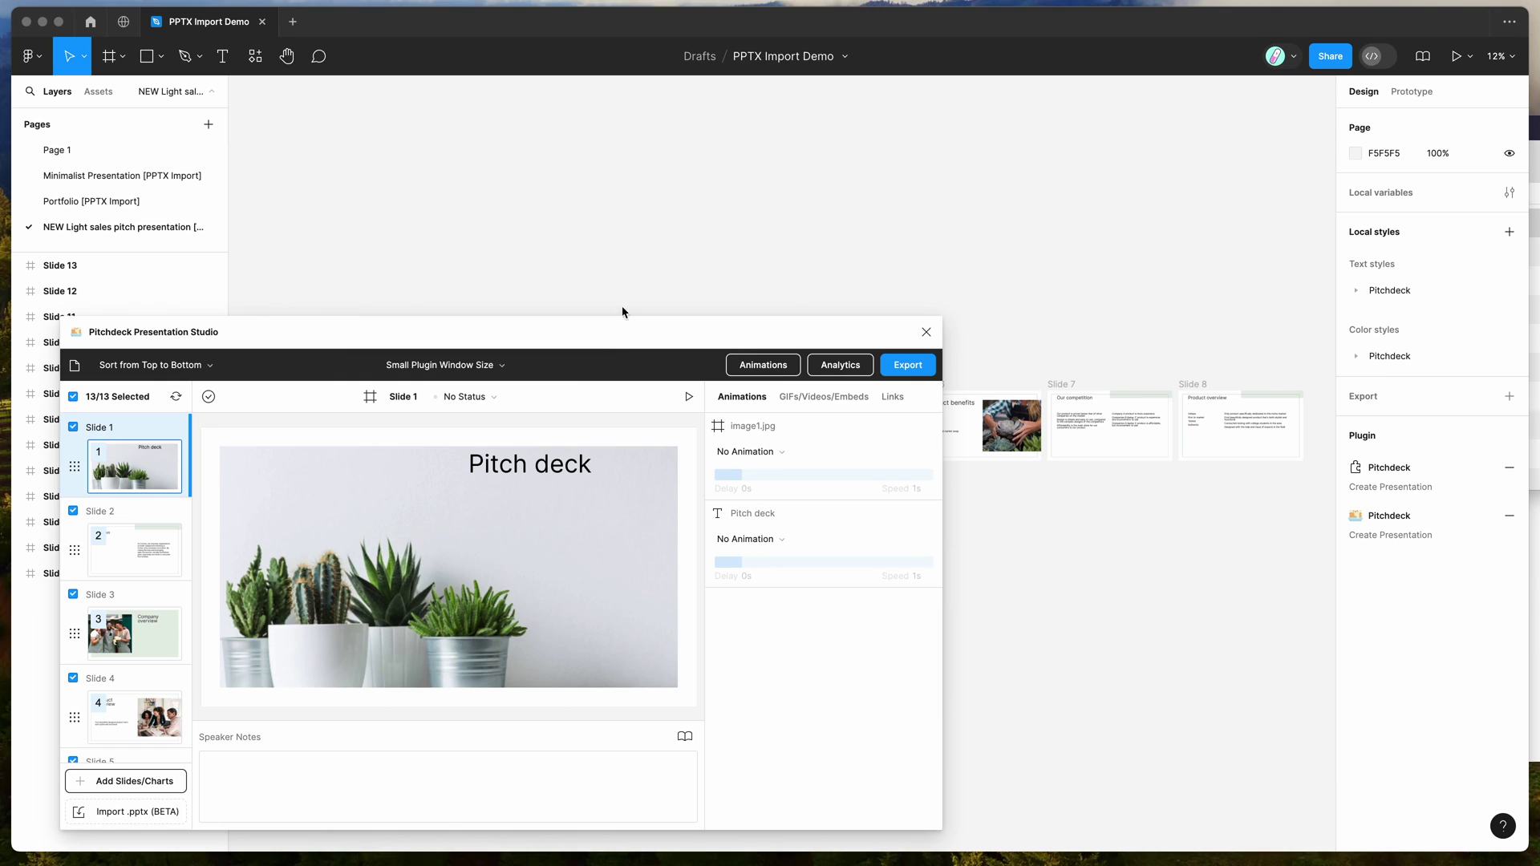
Step: Move the Pitchdeck window and reposition Finder's Desktop window beside it
{"action": "left_click_drag", "start_coordinate": [688, 330], "coordinate": [678, 316]}
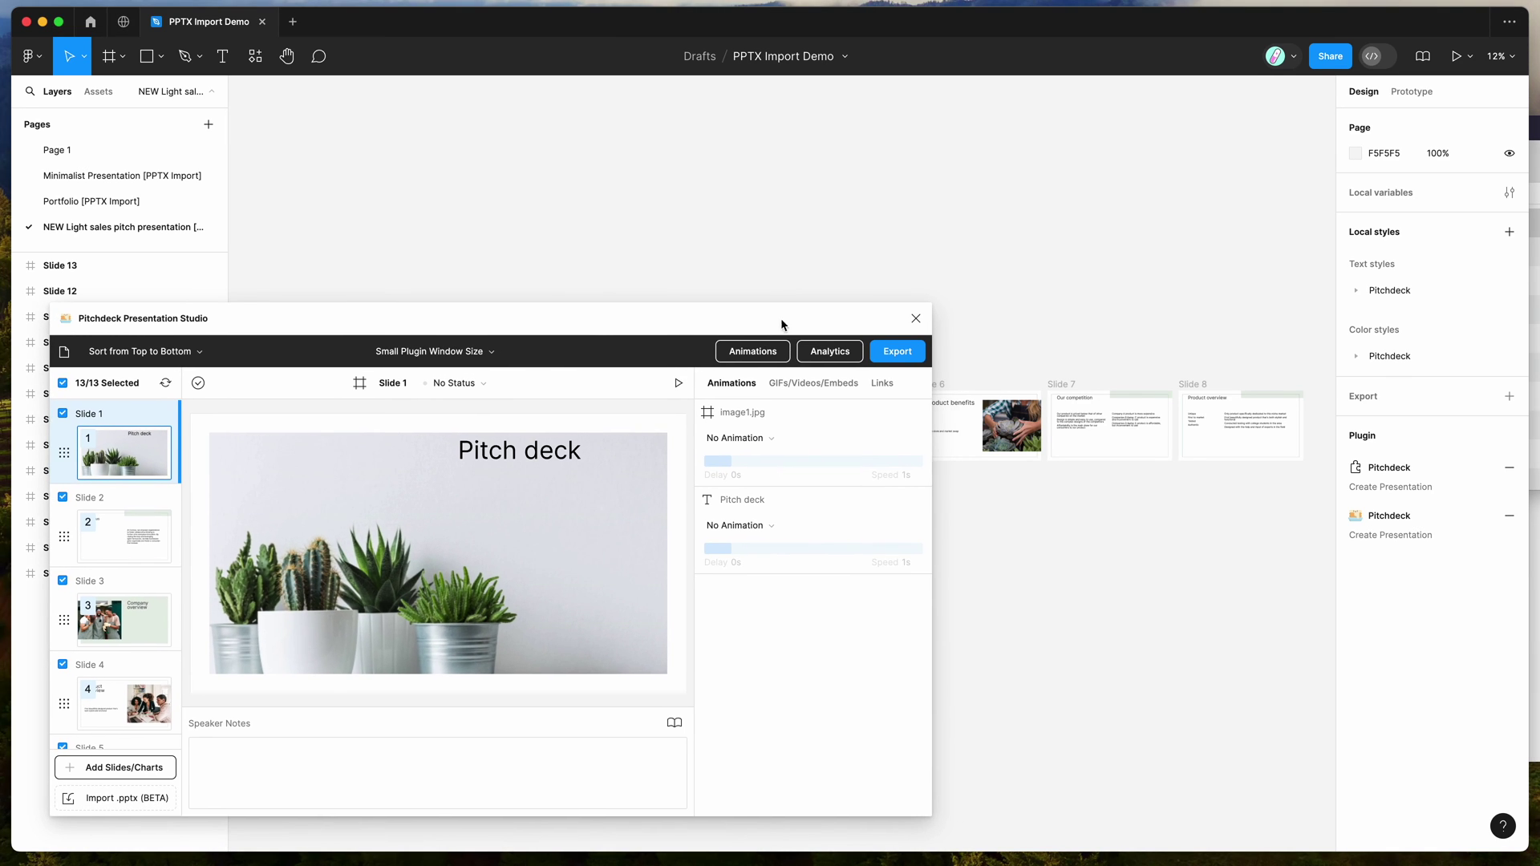
{"action": "scroll", "coordinate": [1047, 294], "scroll_direction": "left", "scroll_amount": 2}
{"action": "scroll", "coordinate": [1047, 294], "scroll_direction": "left", "scroll_amount": 2}
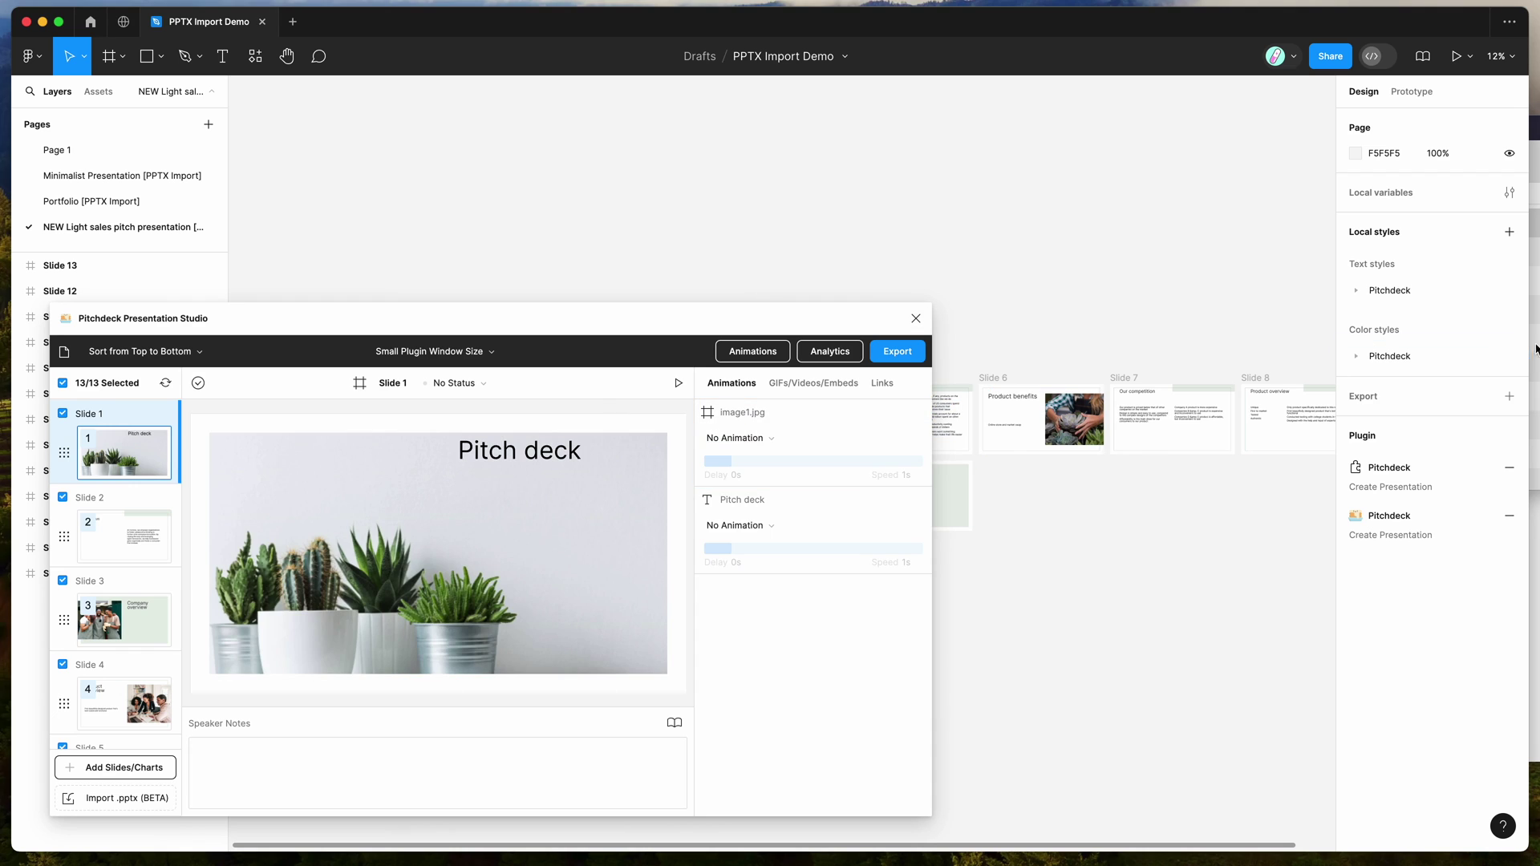
{"action": "key", "text": "super+Tab"}
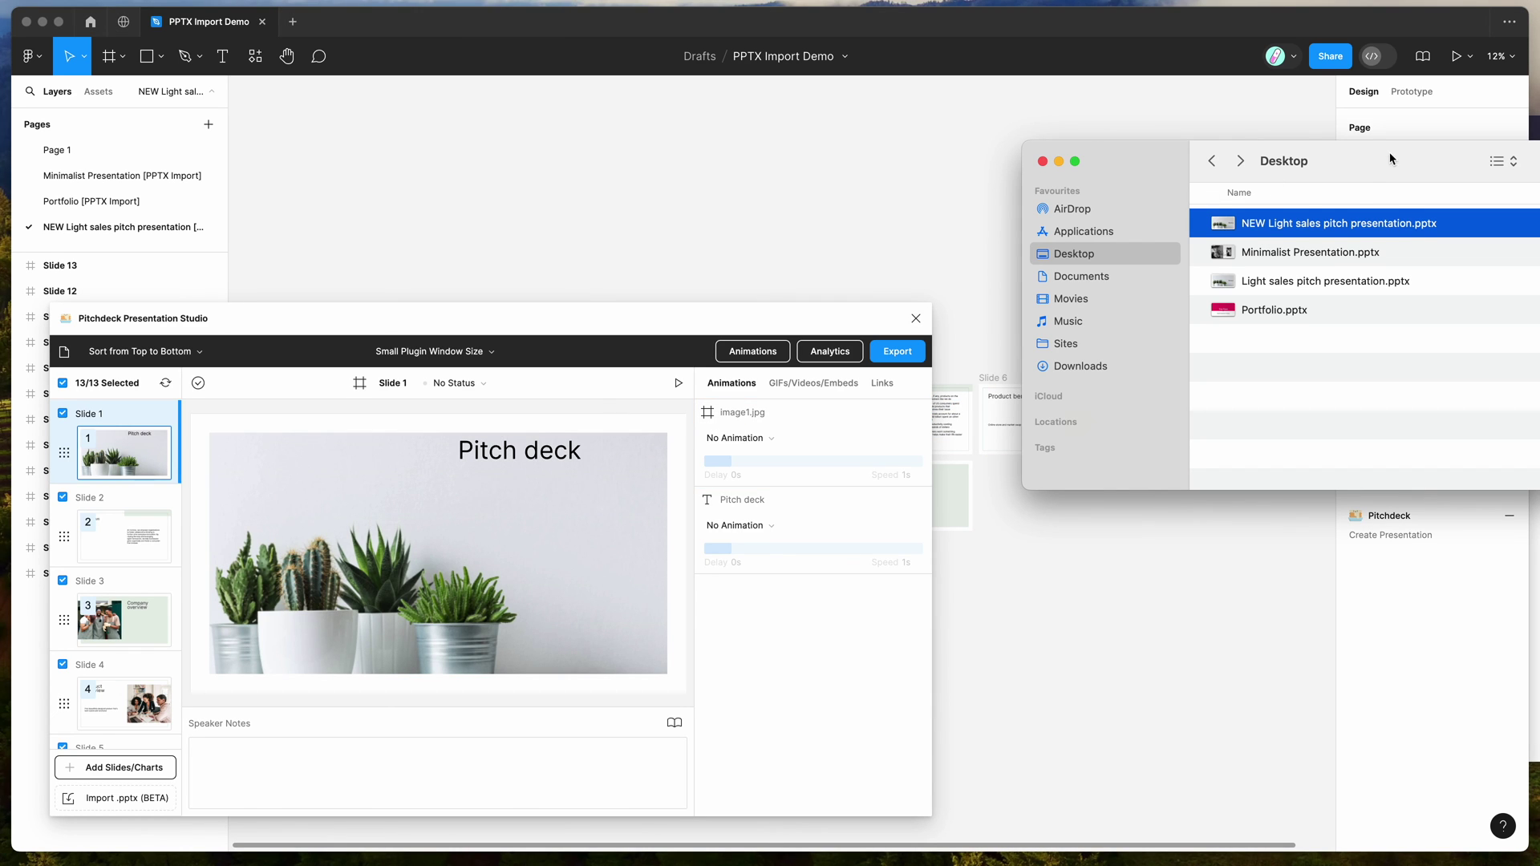
{"action": "left_click_drag", "start_coordinate": [1390, 157], "coordinate": [1376, 114]}
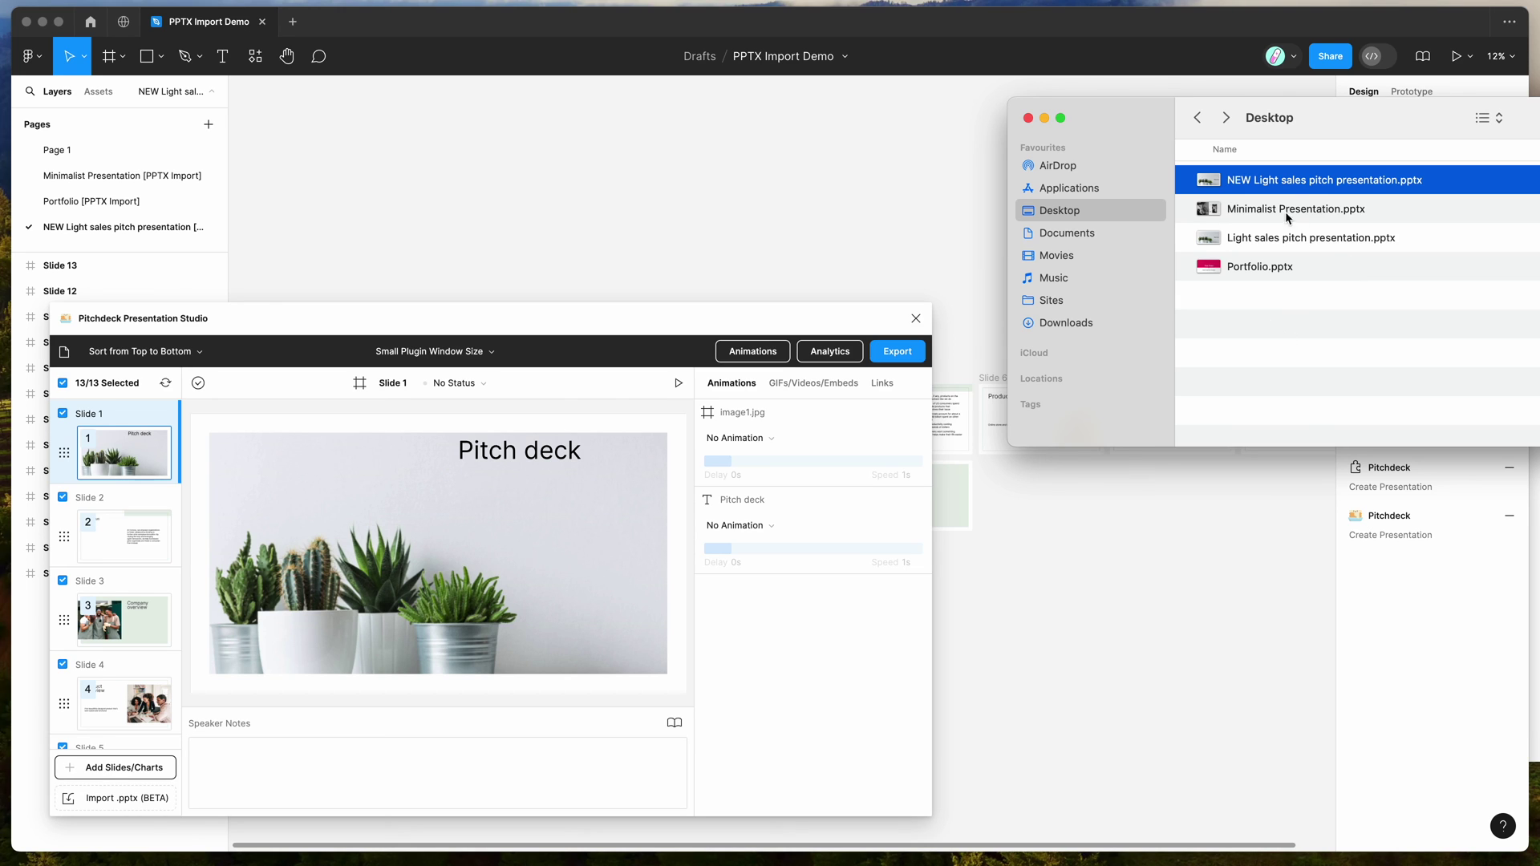
{"action": "left_click", "coordinate": [784, 327]}
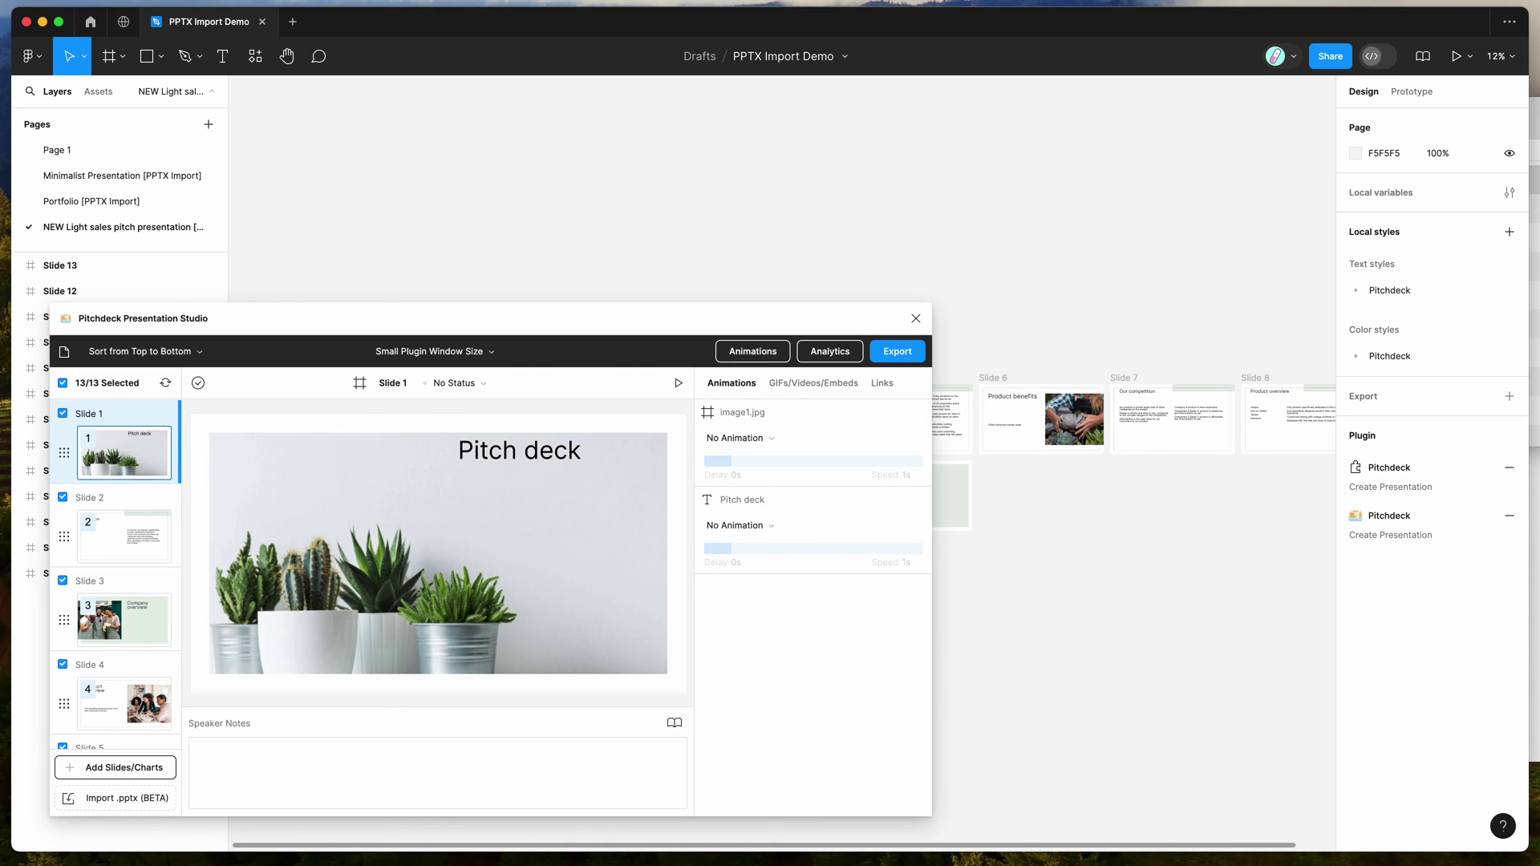
Step: Bring Finder forward again and clear the selection of the four .pptx files
{"action": "key", "text": "super+Tab"}
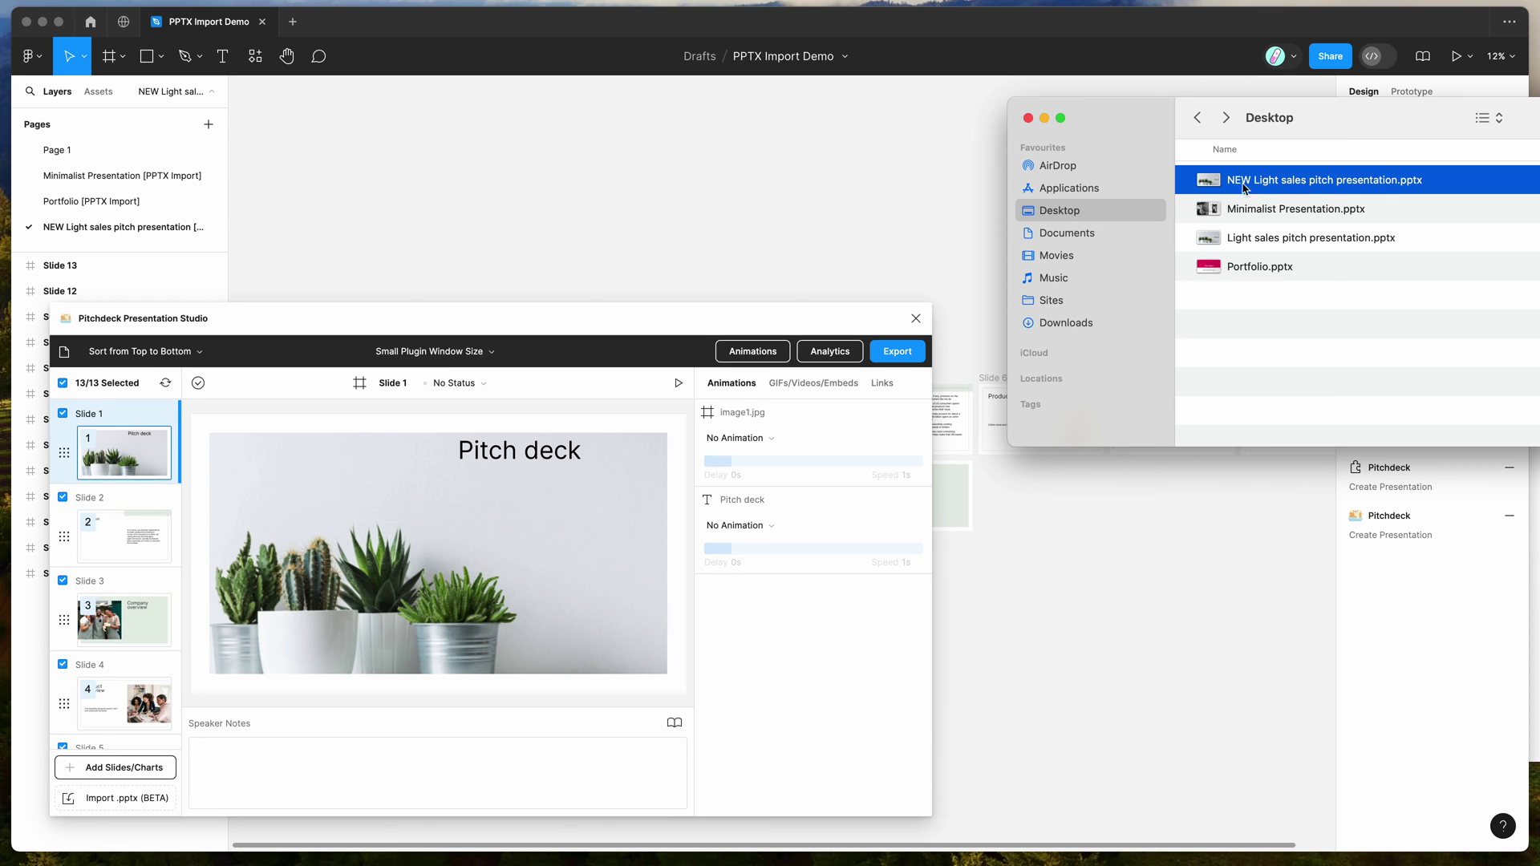
{"action": "left_click", "coordinate": [1246, 309]}
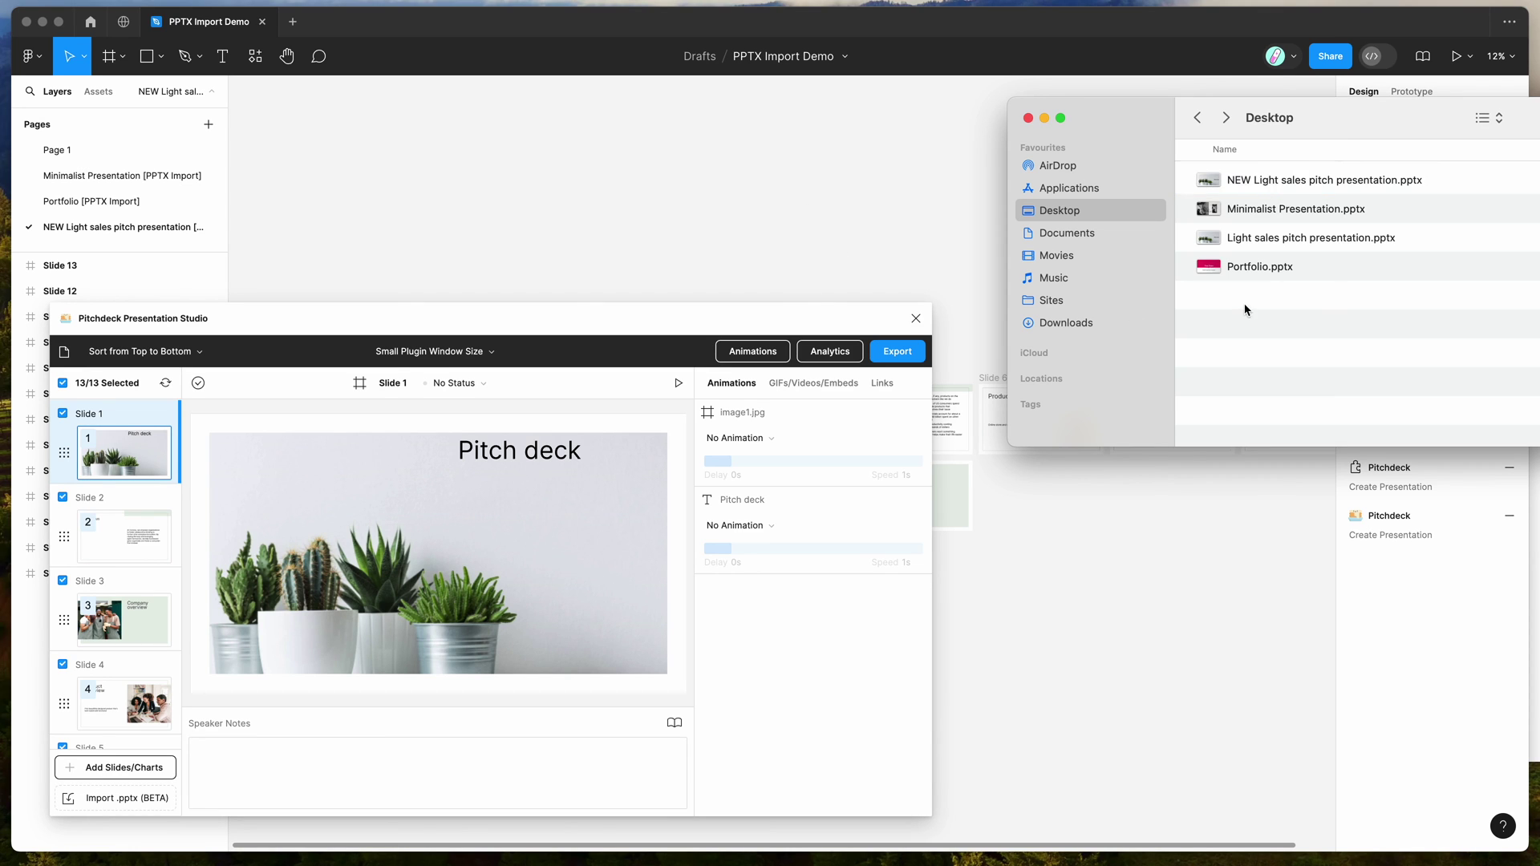
{"action": "left_click_drag", "start_coordinate": [1328, 302], "coordinate": [1295, 172]}
{"action": "left_click", "coordinate": [1322, 303]}
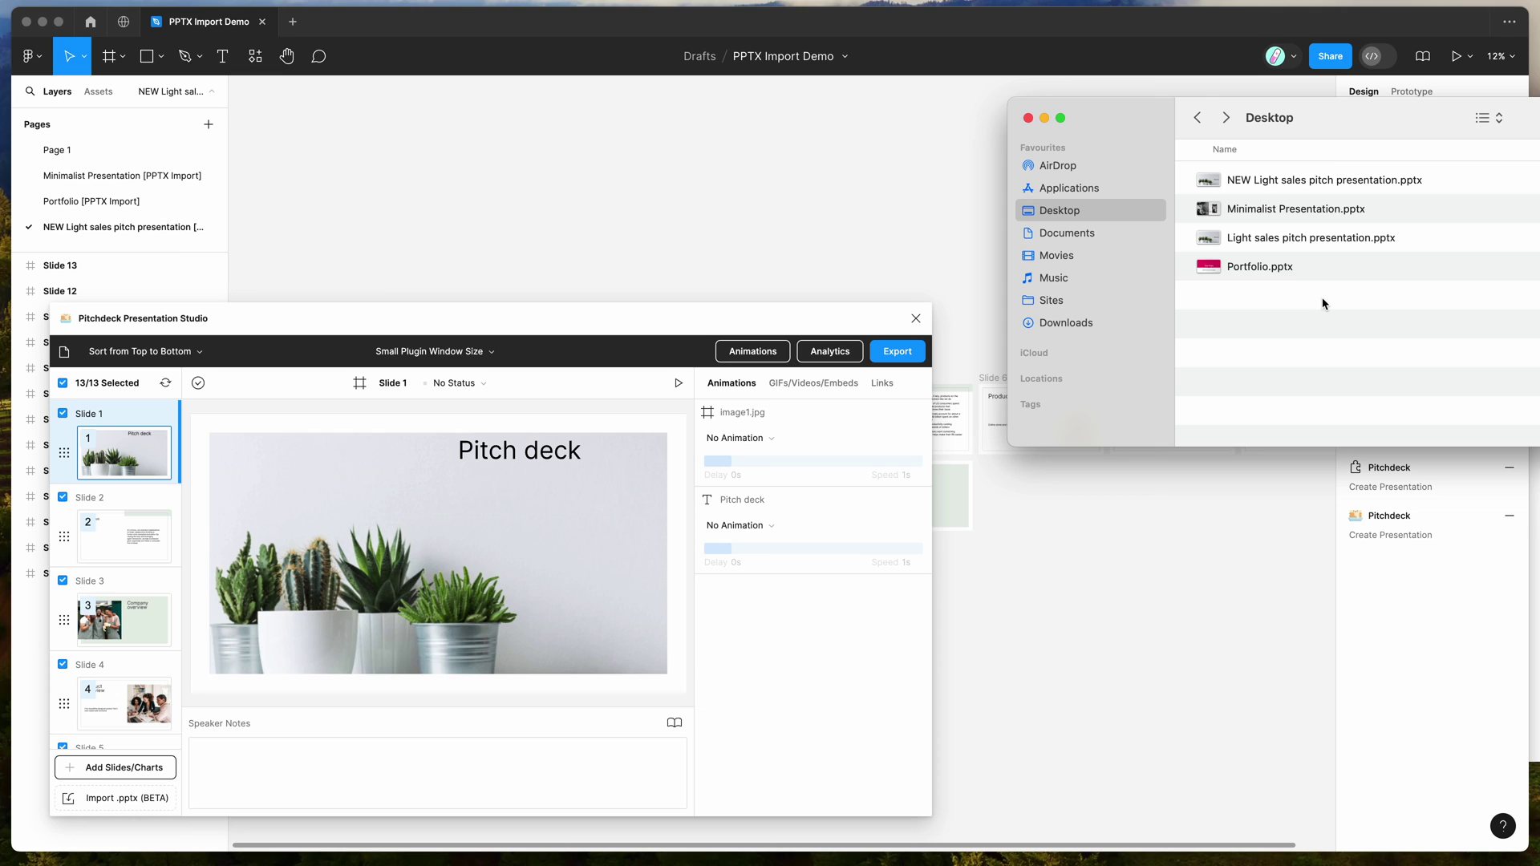